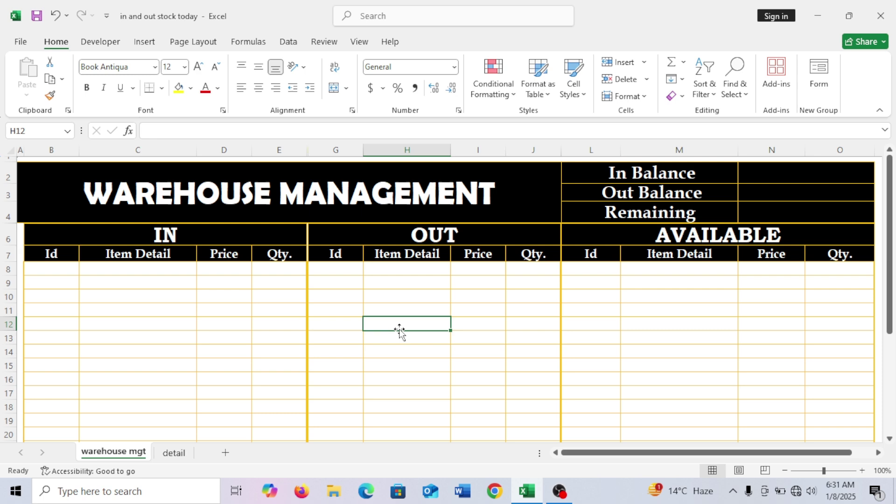
# Examine the IN, OUT and AVAILABLE sections and the balance block of the warehouse mgt sheet.
pyautogui.click(450, 313)
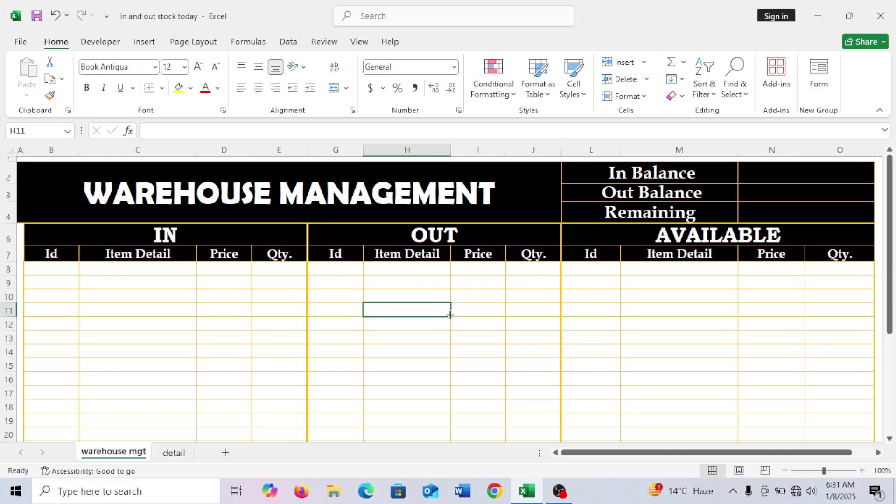
pyautogui.click(522, 337)
pyautogui.click(443, 337)
pyautogui.click(513, 334)
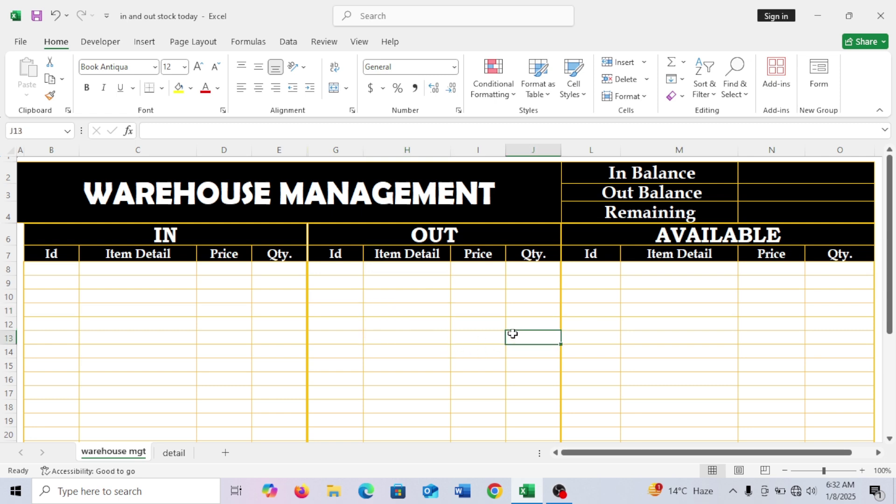
pyautogui.click(249, 322)
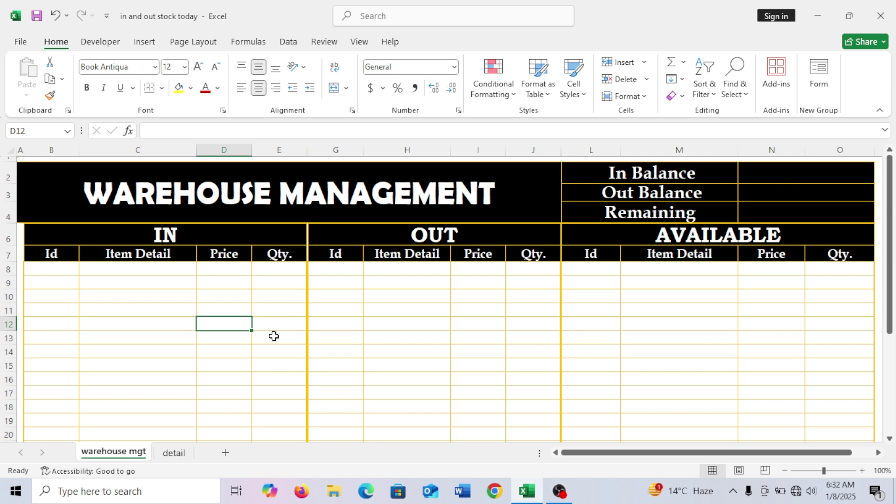
pyautogui.click(536, 336)
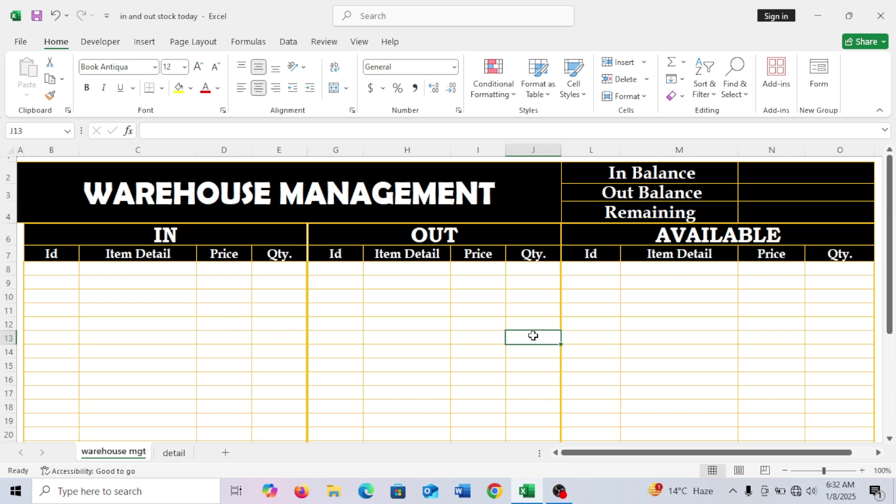
pyautogui.click(832, 335)
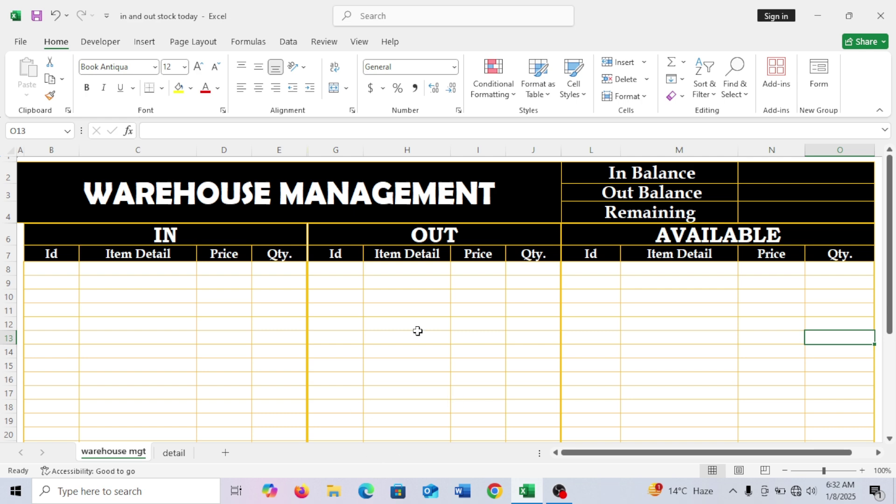
pyautogui.moveTo(761, 181); pyautogui.dragTo(645, 208)
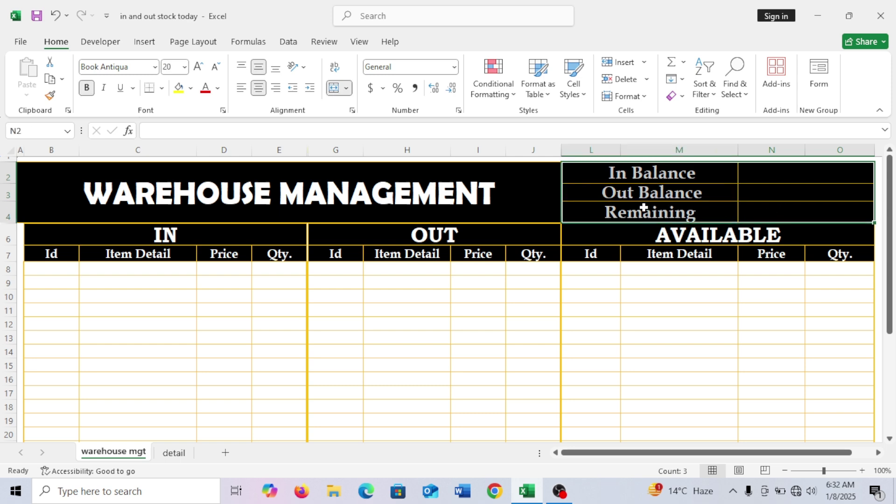
# Review the Id, Item Detail and Price list on the detail sheet, and return to the IN section of the warehouse mgt sheet.
pyautogui.click(174, 454)
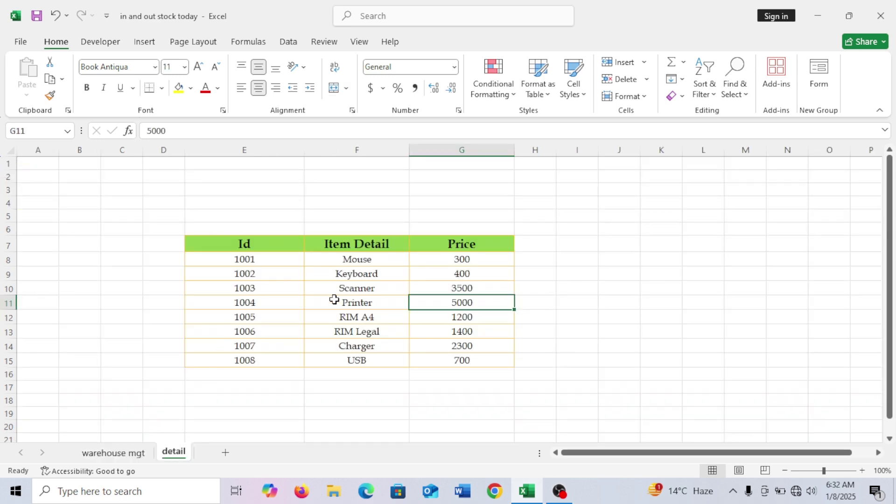
pyautogui.click(256, 279)
pyautogui.click(441, 291)
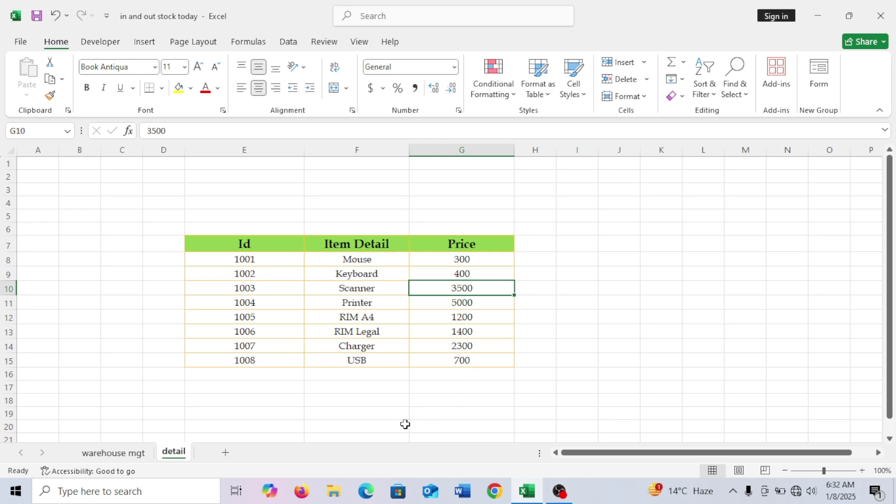
pyautogui.click(120, 454)
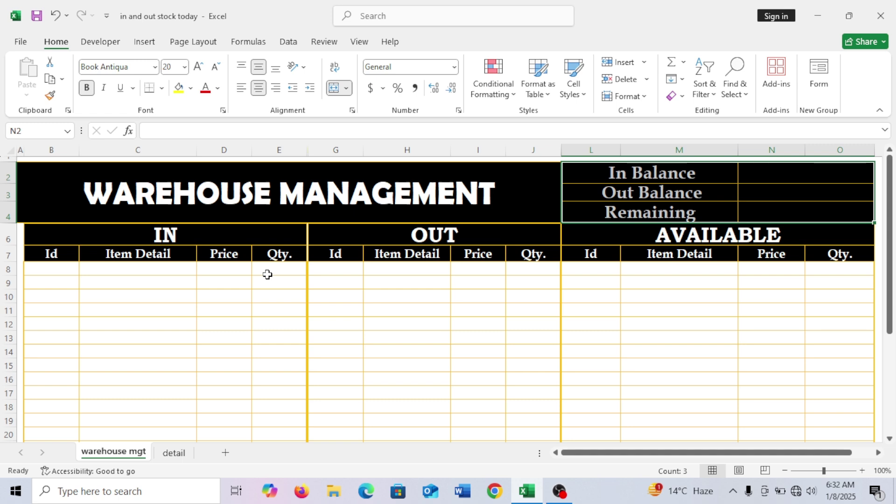
pyautogui.click(224, 270)
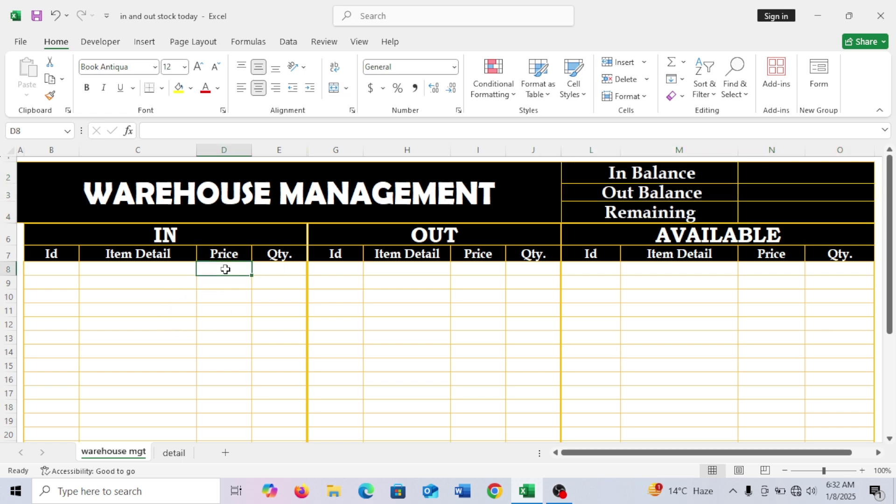
pyautogui.click(302, 272)
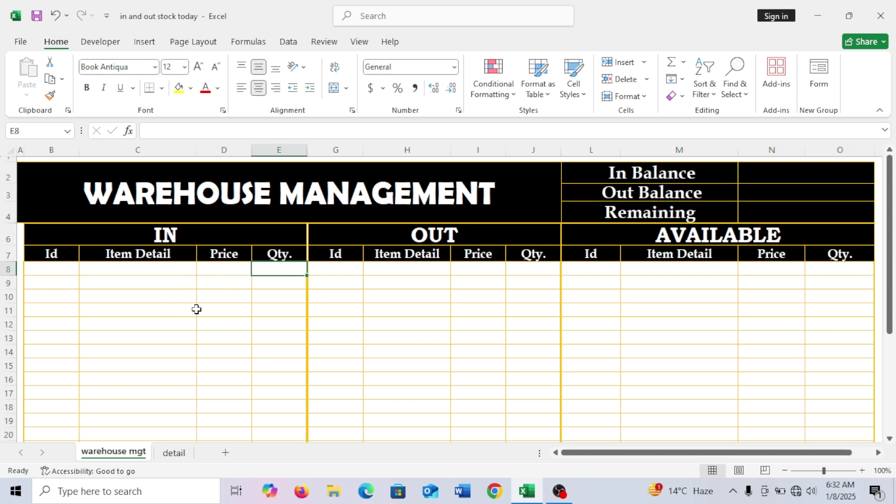
# Add list data validation to the IN section's Id cells from B8 down, with source =detail!$E$8:$E$15.
pyautogui.moveTo(55, 269); pyautogui.dragTo(50, 441)
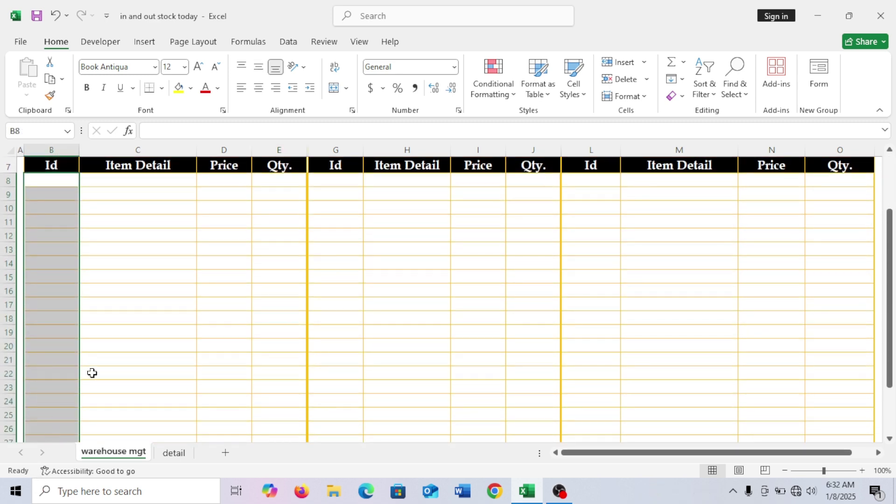
pyautogui.scroll(2, 92, 375)
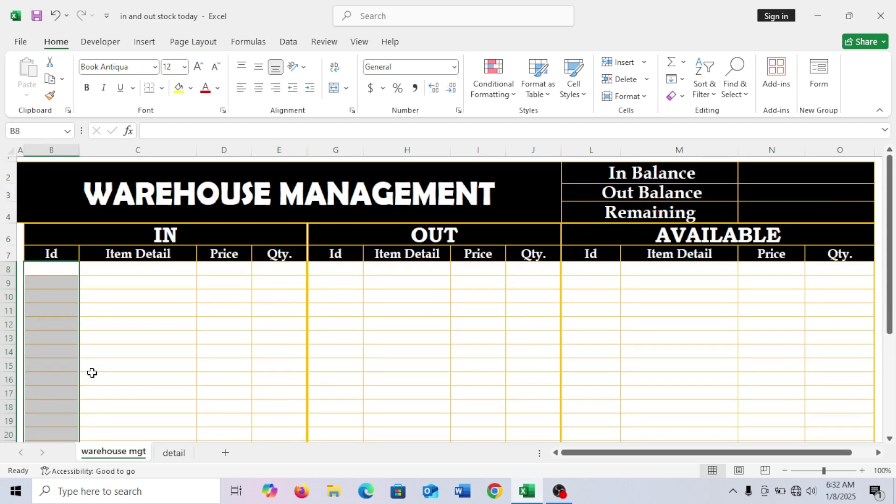
pyautogui.click(291, 43)
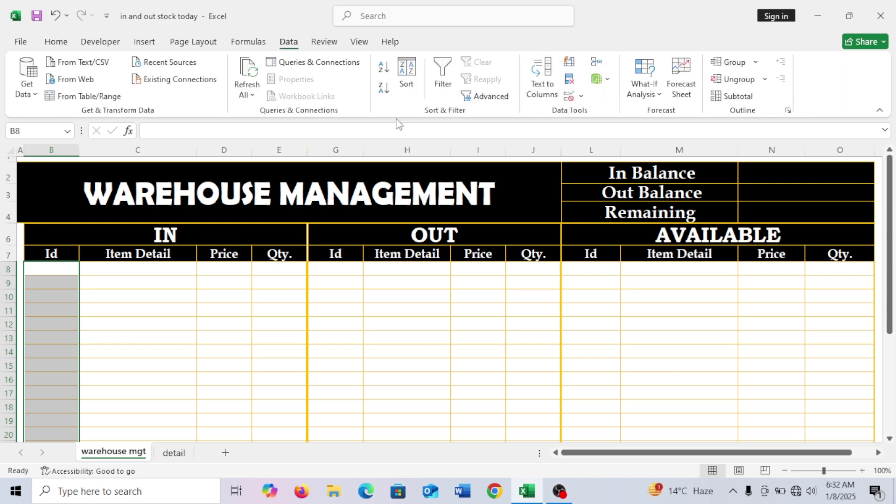
pyautogui.click(580, 96)
pyautogui.click(599, 115)
pyautogui.click(485, 92)
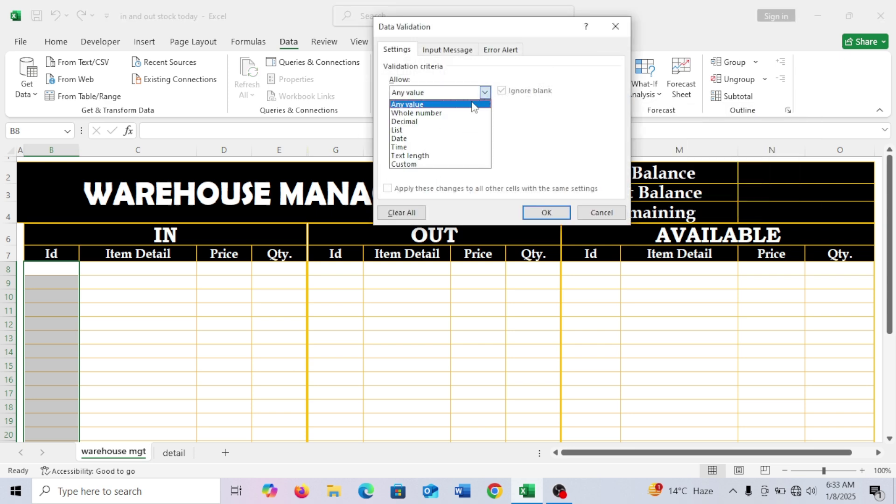
pyautogui.click(411, 129)
pyautogui.click(425, 147)
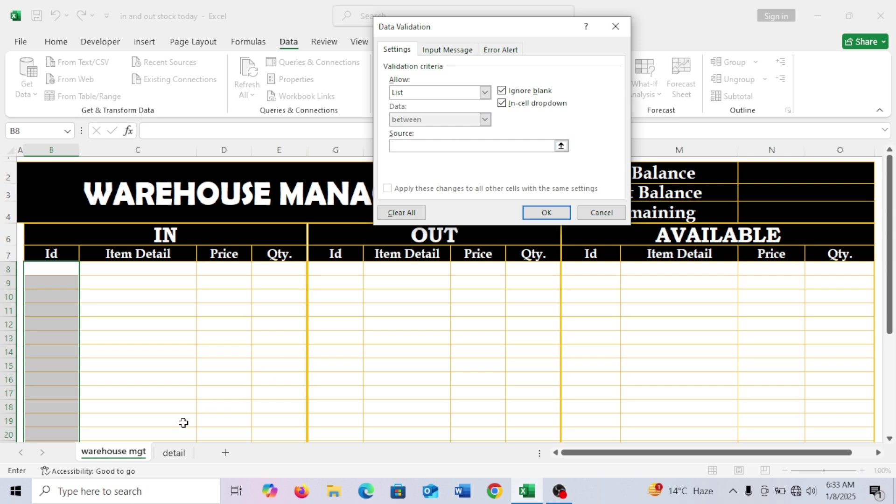
pyautogui.click(176, 458)
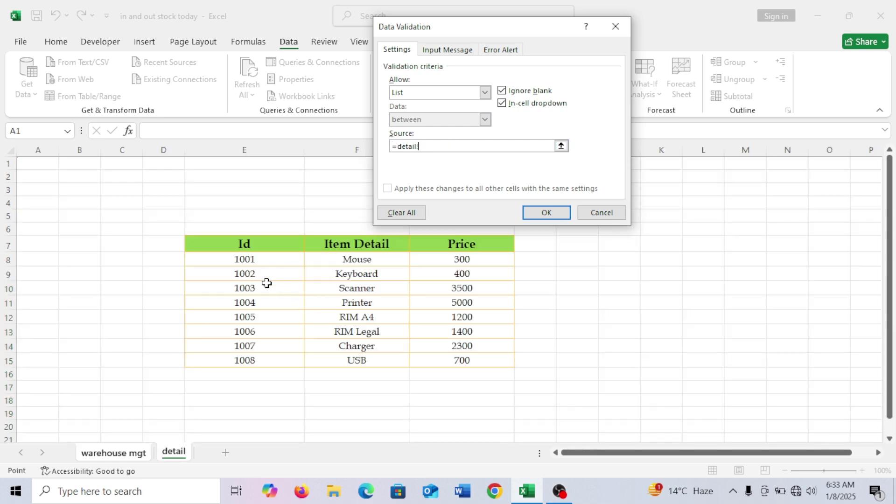
pyautogui.moveTo(272, 264); pyautogui.dragTo(274, 366)
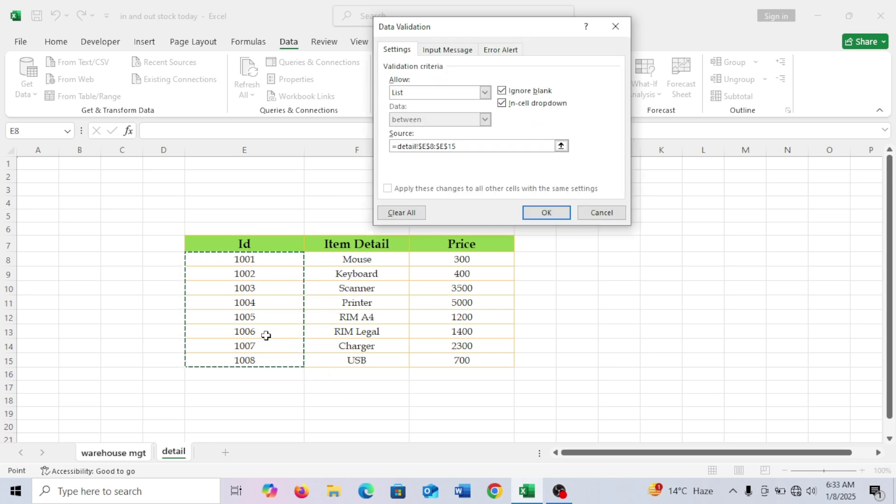
pyautogui.click(542, 215)
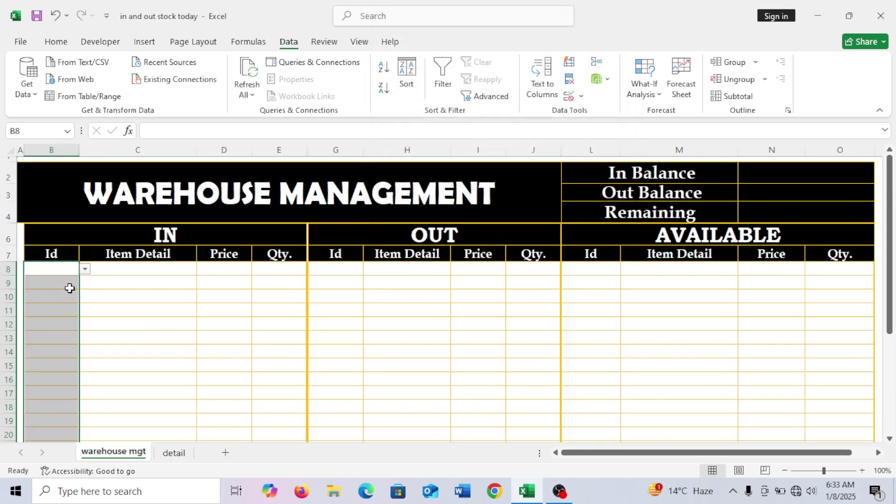
# Copy the IN section's validated Id cells B8:B21 into the OUT section's Id column starting at G8.
pyautogui.scroll(-3, 67, 289)
pyautogui.scroll(3, 70, 288)
pyautogui.click(122, 298)
pyautogui.moveTo(62, 298)
pyautogui.mouseDown()
pyautogui.moveTo(46, 471)
pyautogui.moveTo(55, 301)
pyautogui.mouseUp()
pyautogui.scroll(4, 61, 313)
pyautogui.scroll(-2, 66, 327)
pyautogui.hotkey('ctrl', 'c')
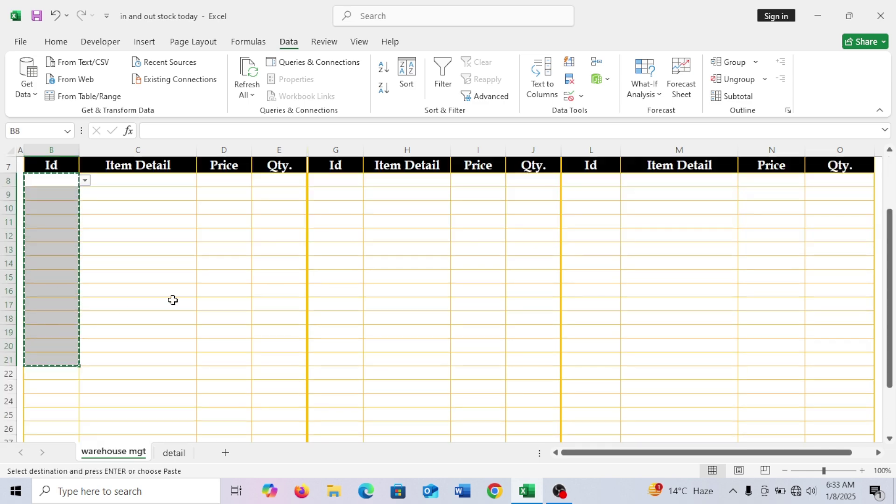
pyautogui.scroll(2, 233, 299)
pyautogui.moveTo(348, 266); pyautogui.dragTo(332, 355)
pyautogui.hotkey('ctrl', 'v')
pyautogui.scroll(2, 514, 318)
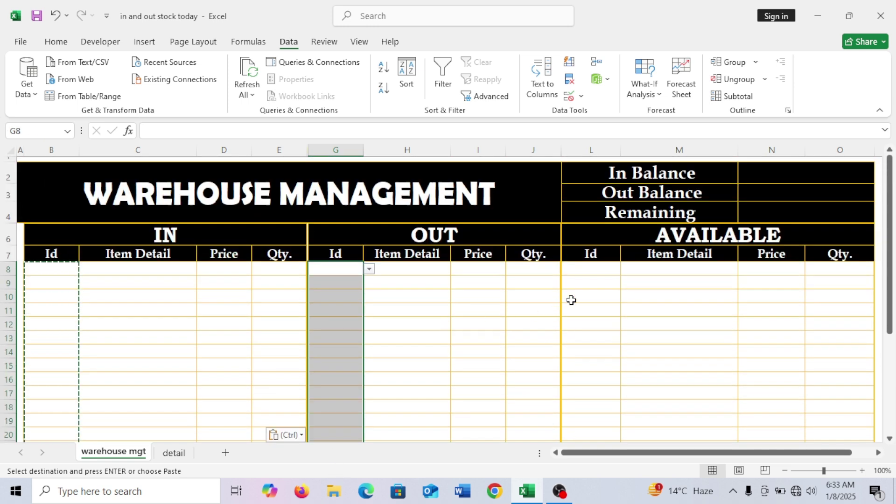
# Paste the copied Id validation cells into L8:L21 of the AVAILABLE section and clear the copy selection.
pyautogui.moveTo(600, 267); pyautogui.dragTo(581, 330)
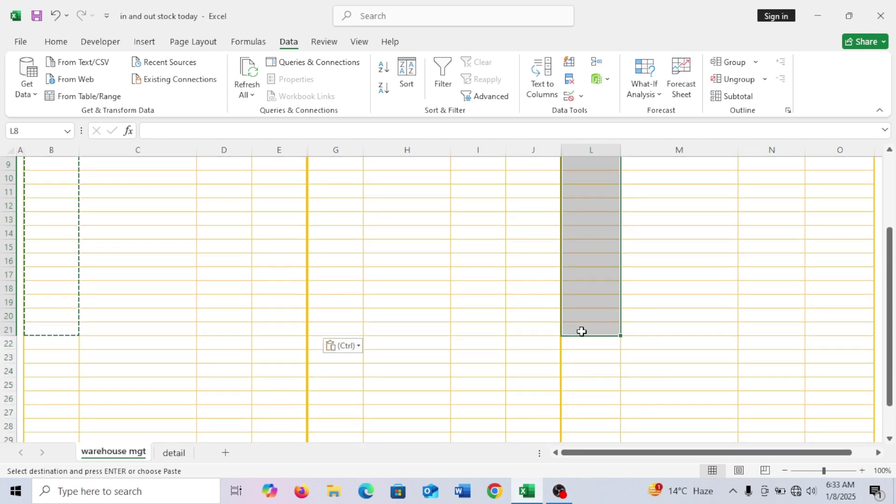
pyautogui.scroll(3, 514, 318)
pyautogui.click(407, 337)
pyautogui.press('Escape')
# Choose Id 1003 in B8 and 1001 in B9 of the IN section from the cell lists.
pyautogui.click(63, 269)
pyautogui.click(85, 269)
pyautogui.click(56, 297)
pyautogui.click(64, 283)
pyautogui.click(85, 283)
pyautogui.click(46, 294)
# Choose Id 1003 in G8 and 1001 in G9 of the OUT section from the cell lists.
pyautogui.click(344, 270)
pyautogui.click(369, 270)
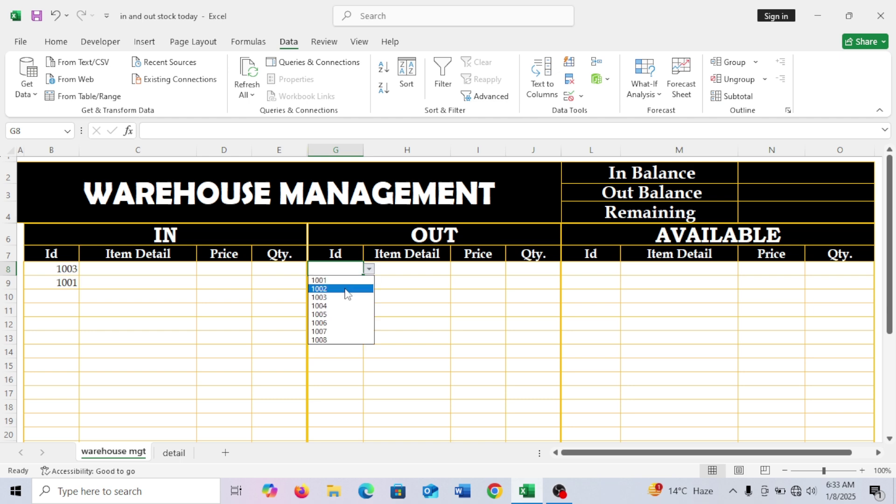
pyautogui.click(346, 298)
pyautogui.click(348, 295)
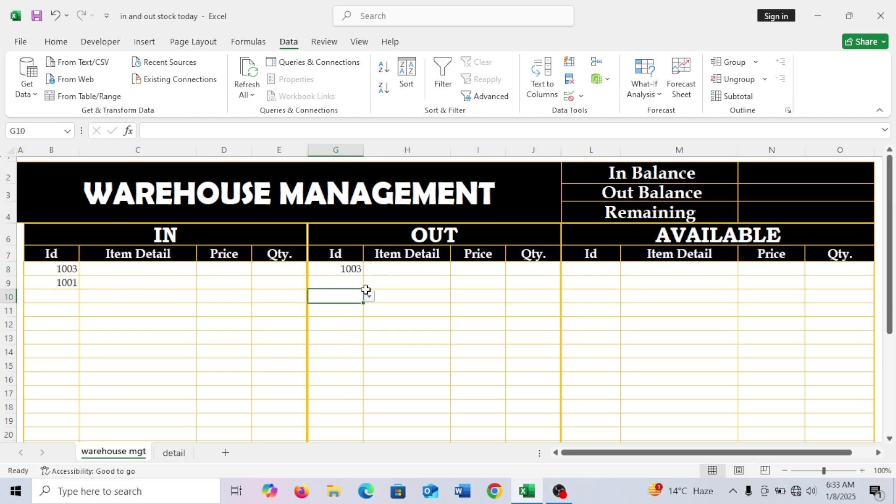
pyautogui.click(357, 283)
pyautogui.click(369, 283)
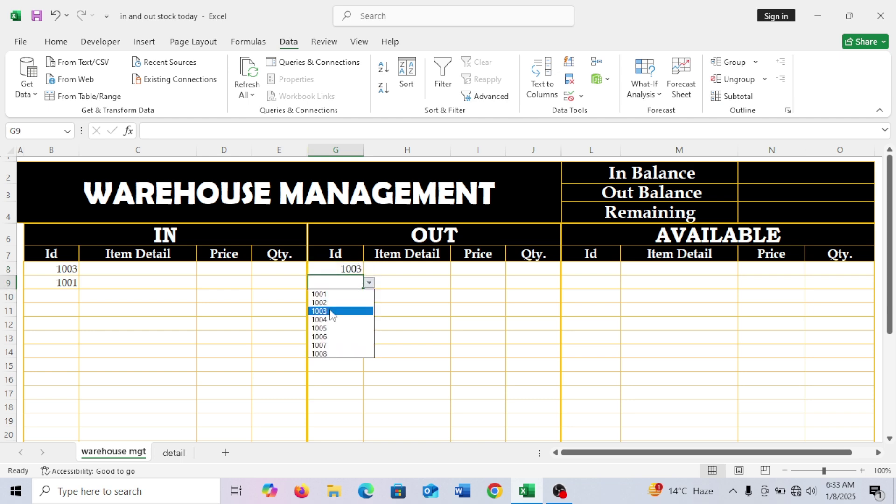
pyautogui.click(337, 295)
# Choose Id 1003 in L8 and 1001 in L9 of the AVAILABLE section from the cell lists.
pyautogui.click(607, 269)
pyautogui.click(627, 280)
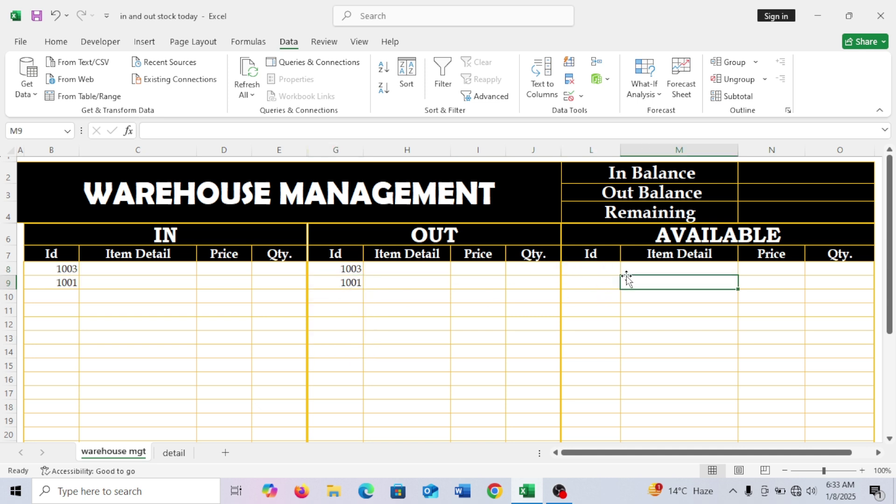
pyautogui.click(603, 271)
pyautogui.click(626, 269)
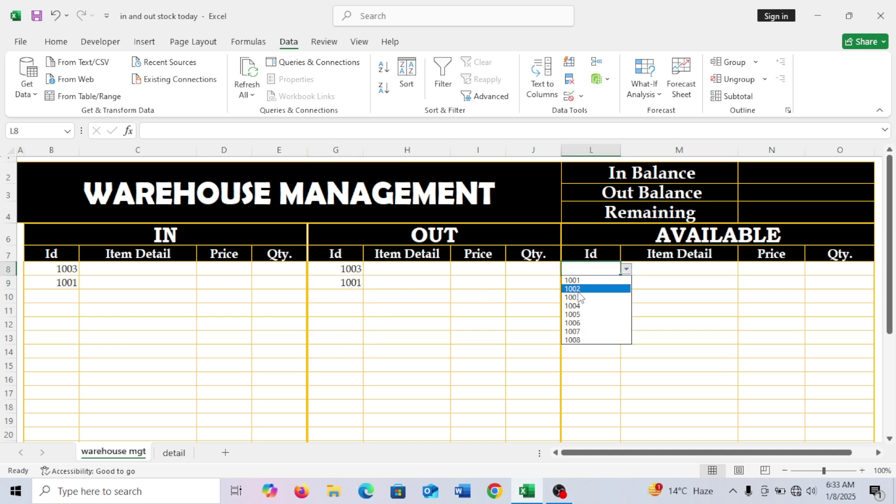
pyautogui.click(579, 298)
pyautogui.click(603, 284)
pyautogui.click(626, 283)
pyautogui.click(592, 296)
pyautogui.moveTo(457, 335); pyautogui.dragTo(410, 339)
pyautogui.click(230, 312)
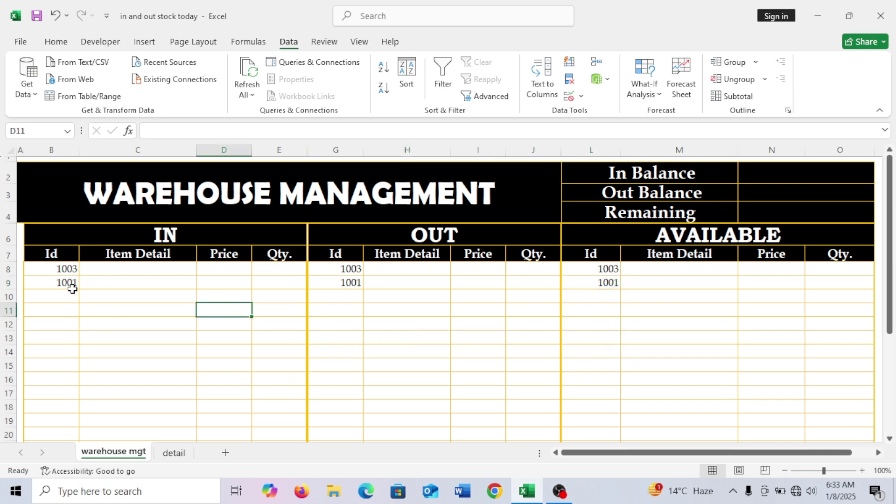
# Start a VLOOKUP formula in C8 of the IN section with B8 as the lookup value, checking the detail sheet's item table beforehand.
pyautogui.click(94, 269)
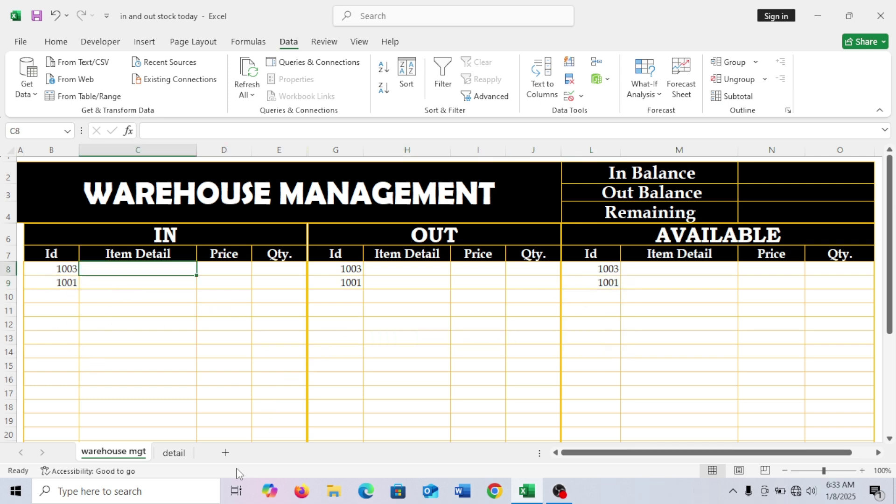
pyautogui.click(174, 453)
pyautogui.click(335, 293)
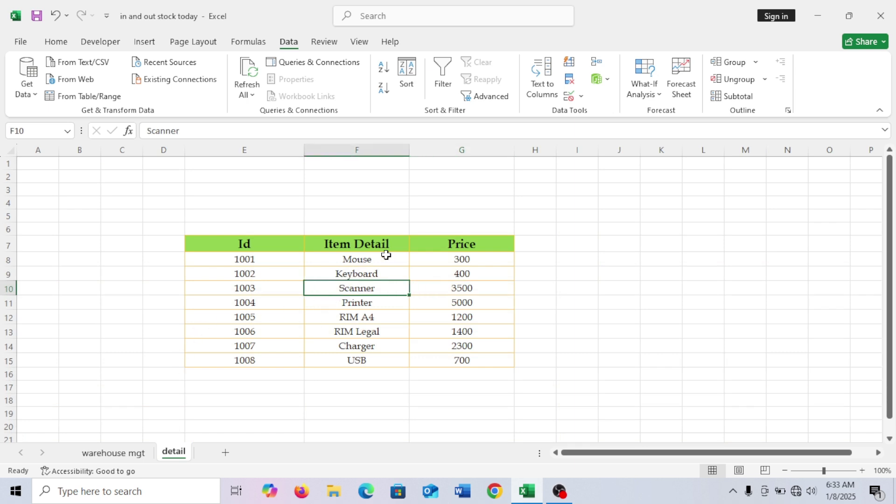
pyautogui.click(140, 452)
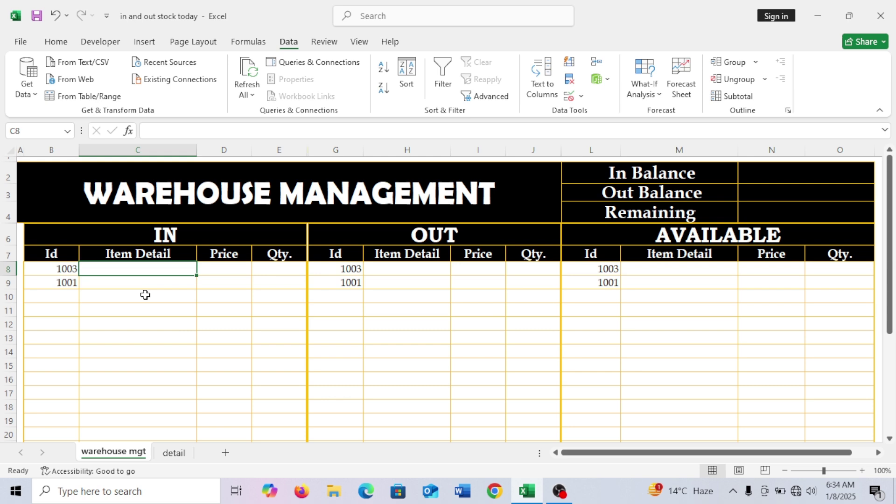
pyautogui.write('=vlo')
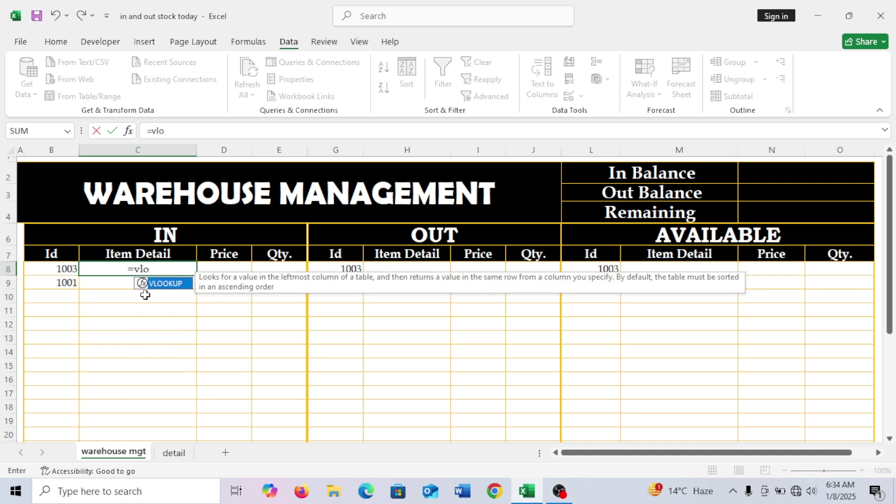
pyautogui.write('okup')
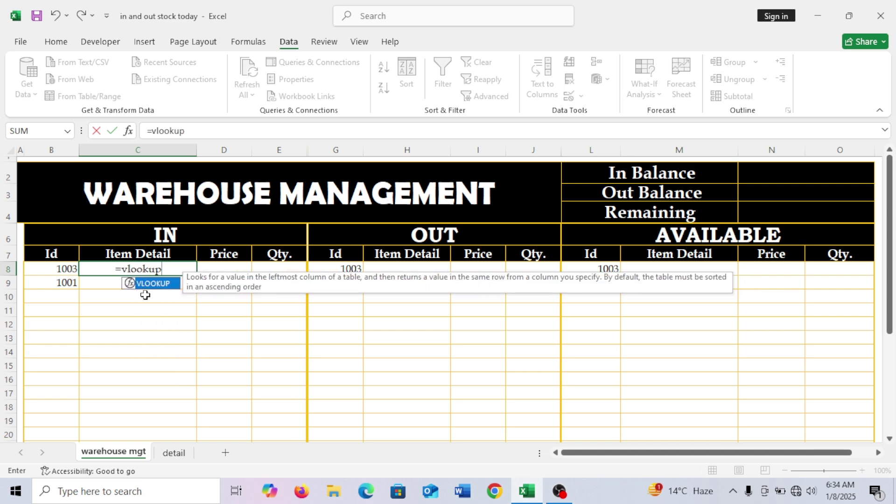
pyautogui.press('Tab')
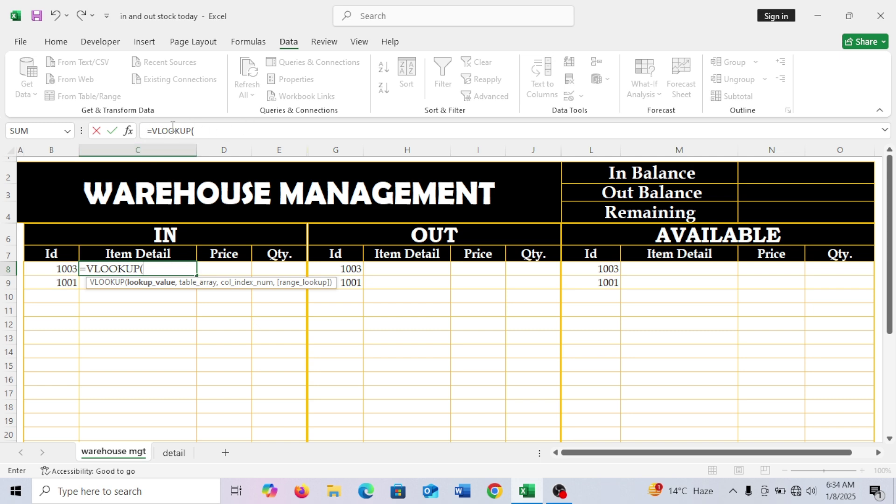
pyautogui.click(226, 129)
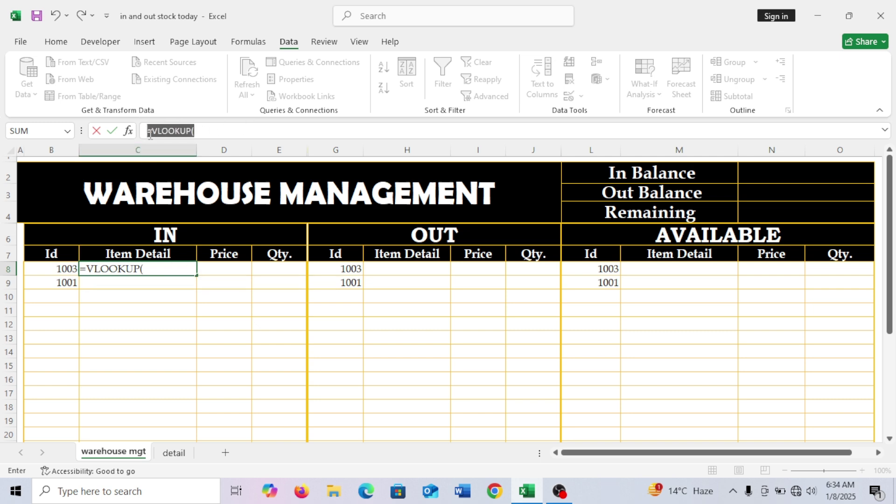
pyautogui.click(159, 268)
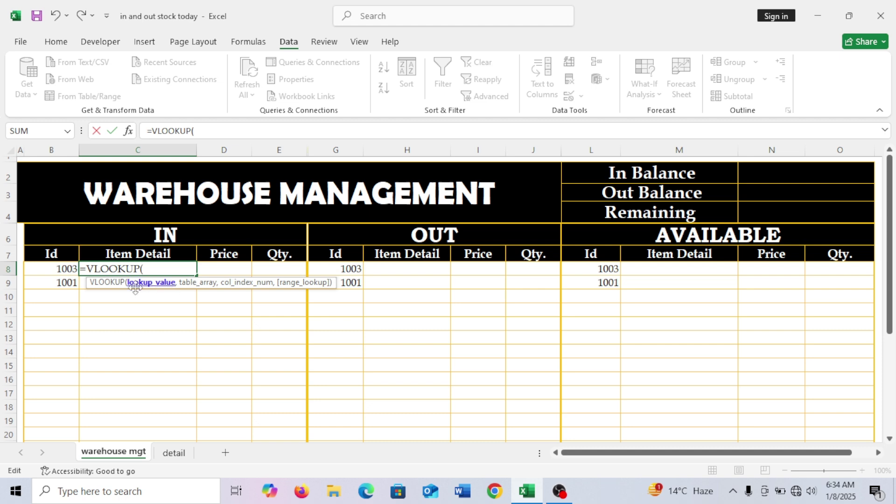
pyautogui.click(49, 269)
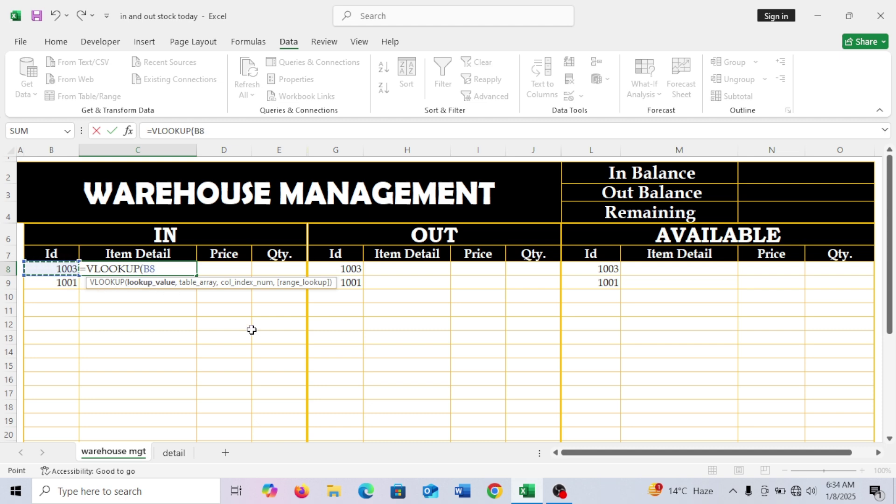
pyautogui.write(',')
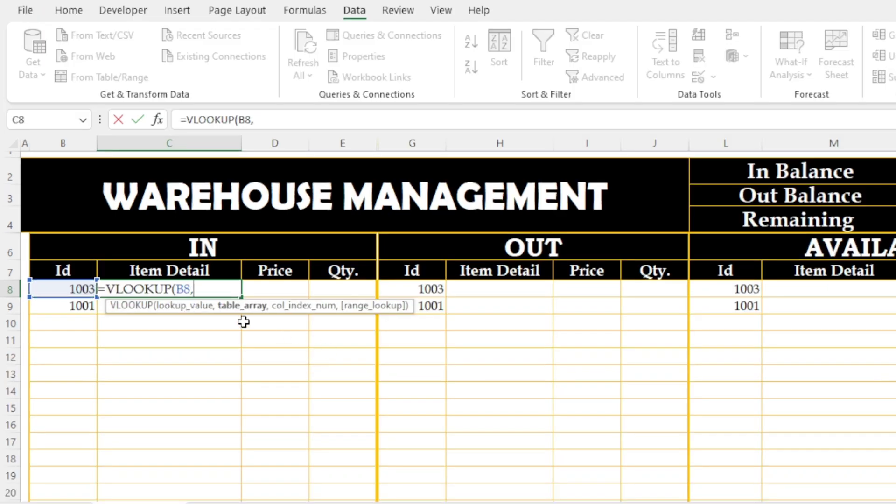
# Complete the C8 lookup with the absolute table range detail!$E$7:$G$15, column index 2 and exact match 0.
pyautogui.click(208, 501)
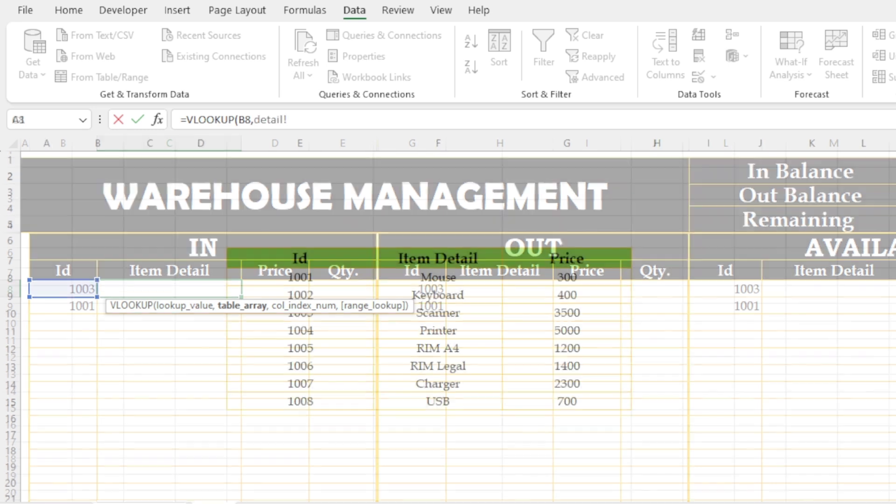
pyautogui.moveTo(263, 263); pyautogui.dragTo(532, 401)
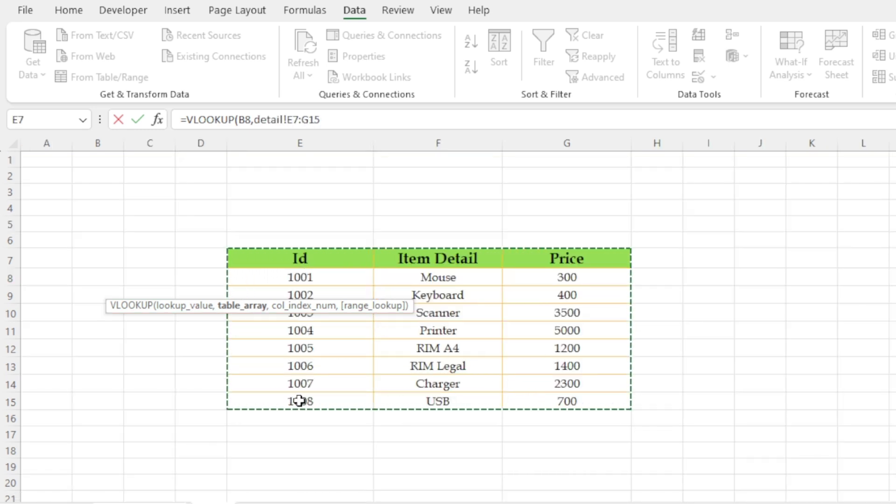
pyautogui.press('F4')
pyautogui.write(',')
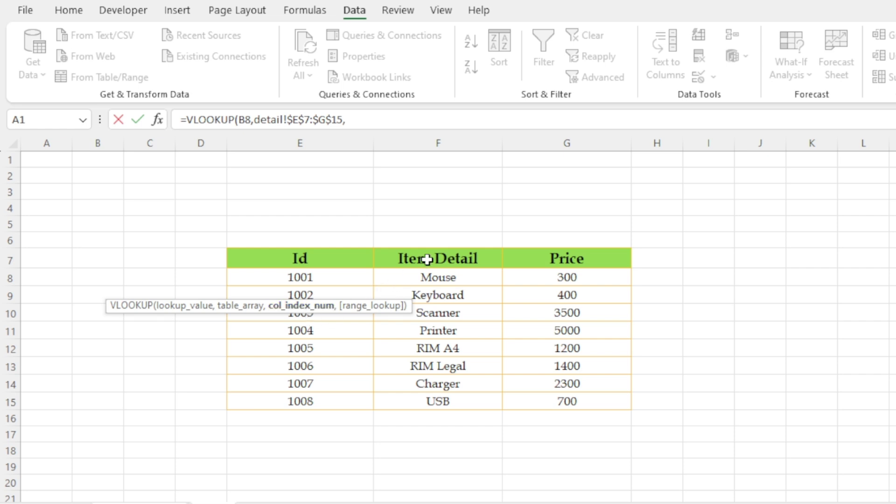
pyautogui.click(399, 122)
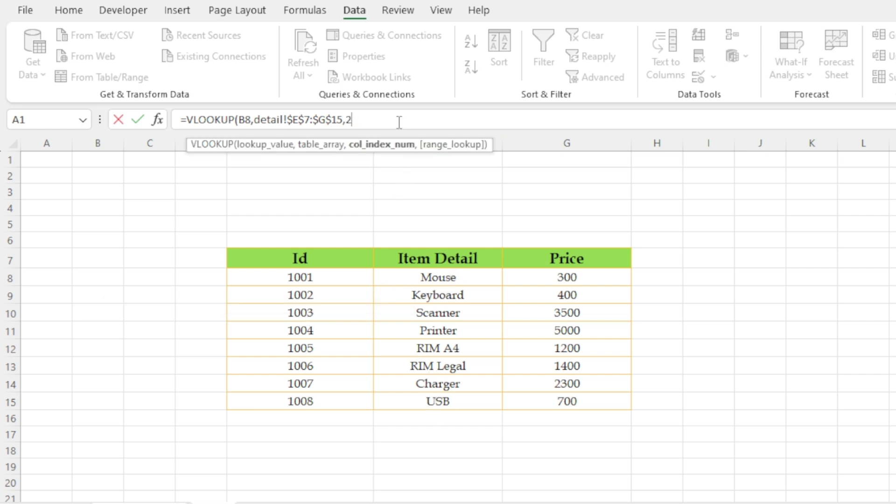
pyautogui.write(',0)')
pyautogui.press('Return')
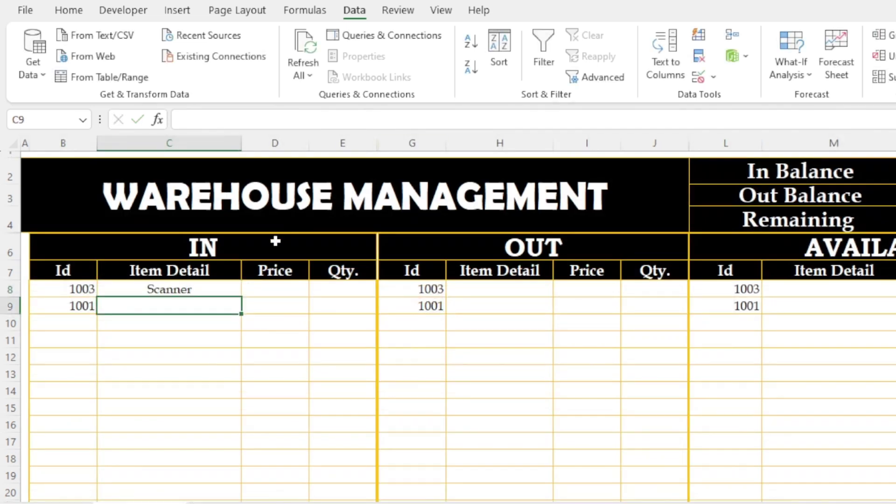
# Test the lookup by choosing Id 1001 and then 1006 in B8 from the cell list.
pyautogui.click(49, 295)
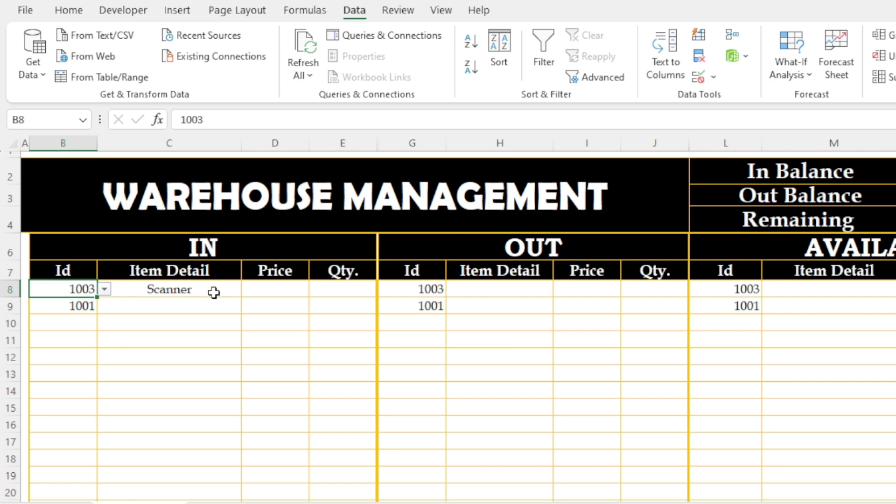
pyautogui.click(104, 290)
pyautogui.click(70, 304)
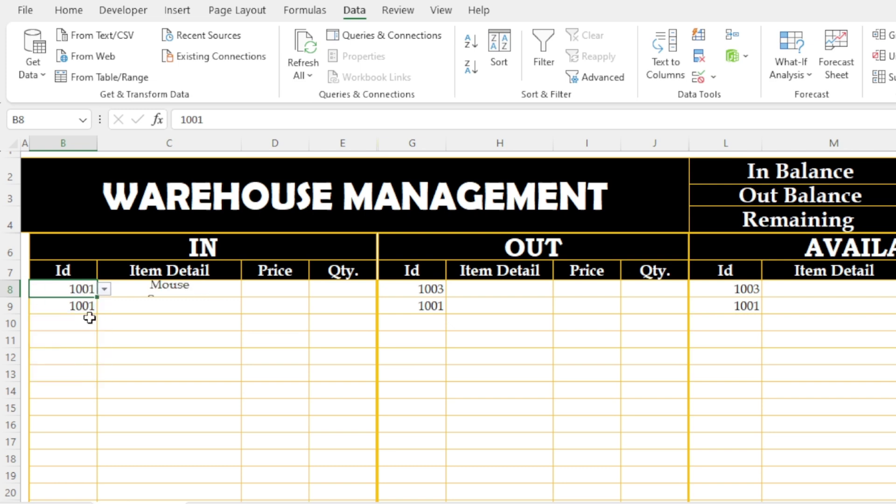
pyautogui.click(198, 329)
pyautogui.click(75, 289)
pyautogui.click(105, 289)
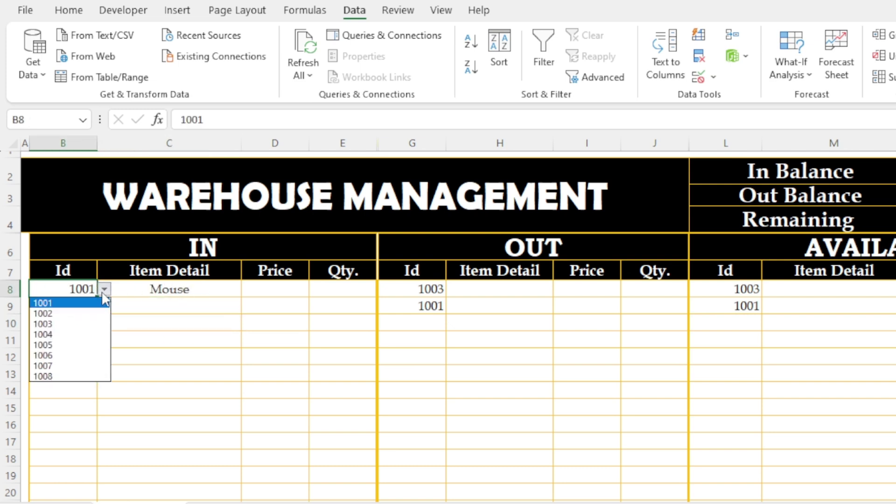
pyautogui.click(73, 356)
# Fill the VLOOKUP formula from C8 down the IN section's Item Detail column through C20.
pyautogui.click(200, 287)
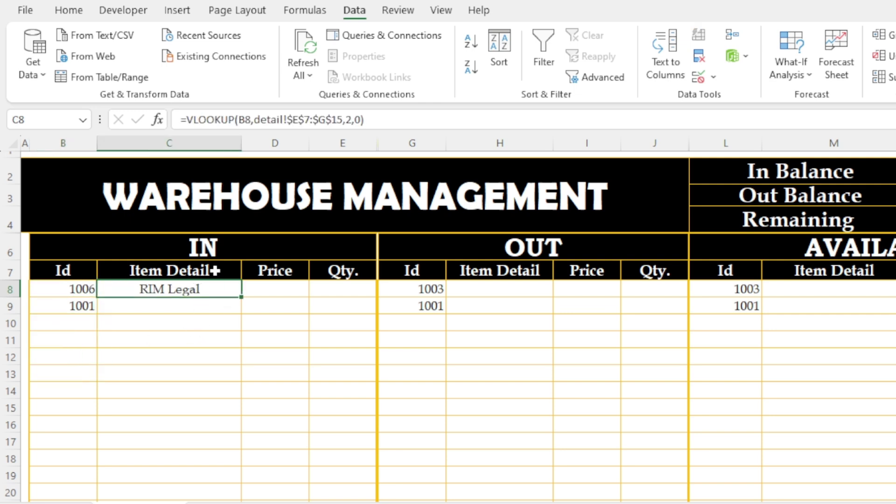
pyautogui.doubleClick(242, 298)
pyautogui.click(227, 326)
pyautogui.click(232, 310)
pyautogui.moveTo(241, 314); pyautogui.dragTo(229, 479)
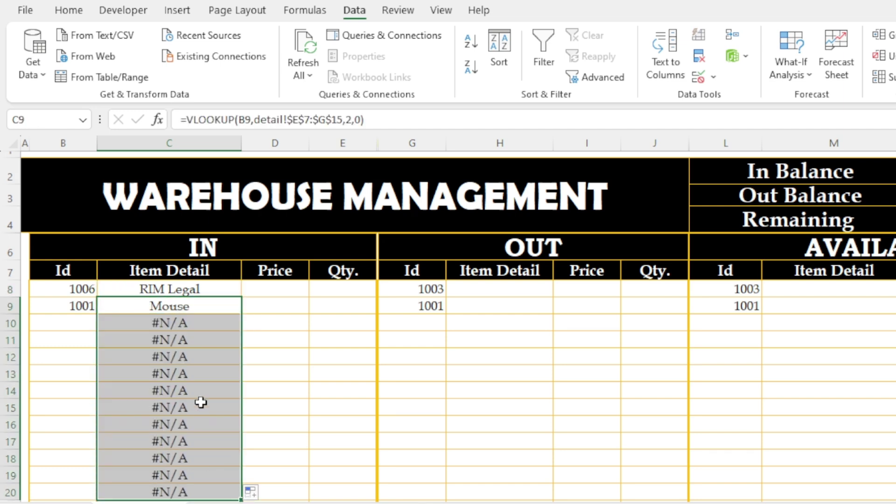
pyautogui.click(206, 407)
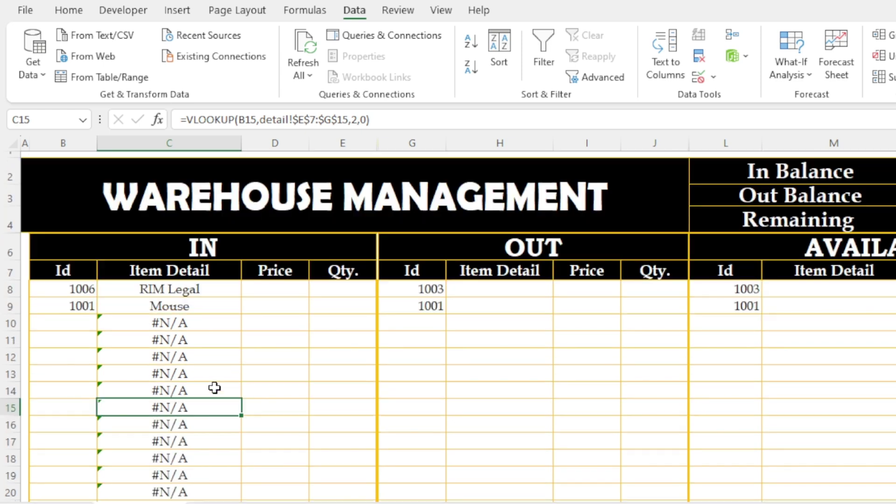
pyautogui.click(202, 354)
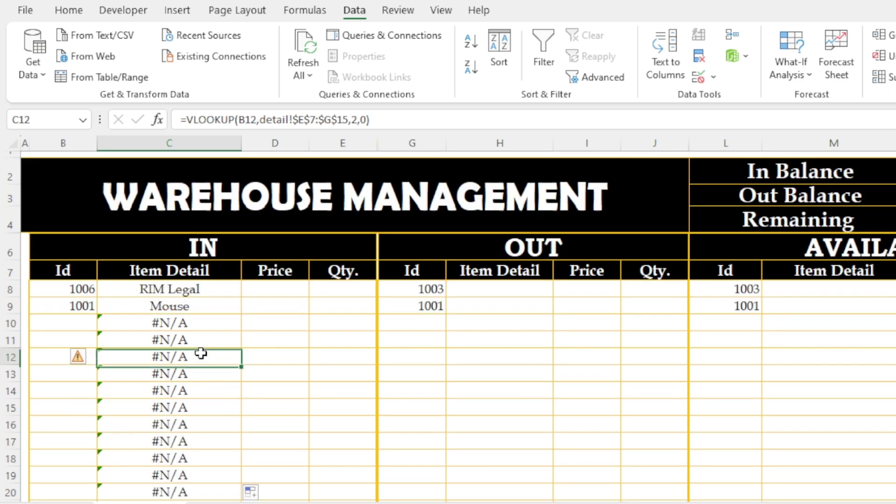
pyautogui.click(195, 323)
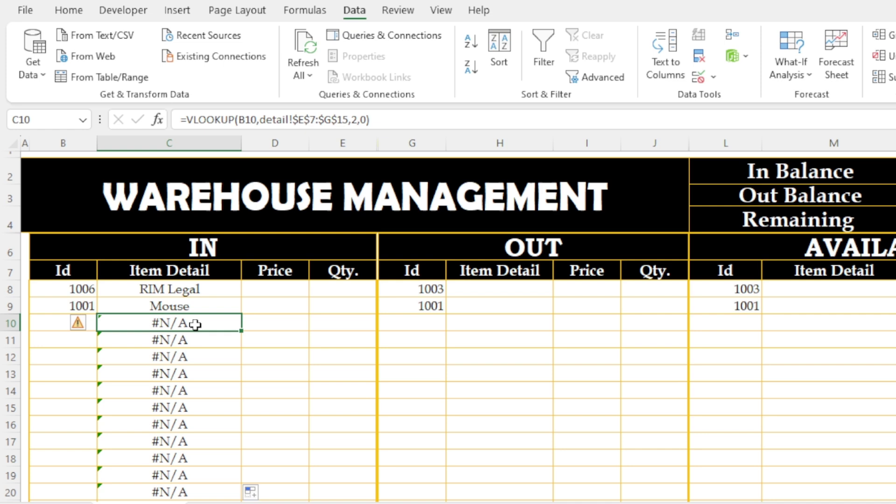
# Choose Id 1003 in B10 of the IN section from the cell list and check its Item Detail cell.
pyautogui.click(72, 323)
pyautogui.click(105, 323)
pyautogui.click(64, 359)
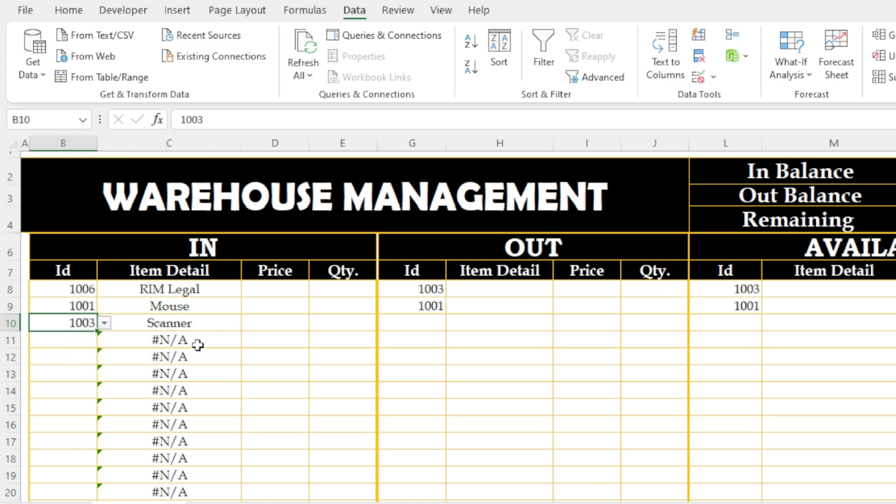
pyautogui.click(209, 319)
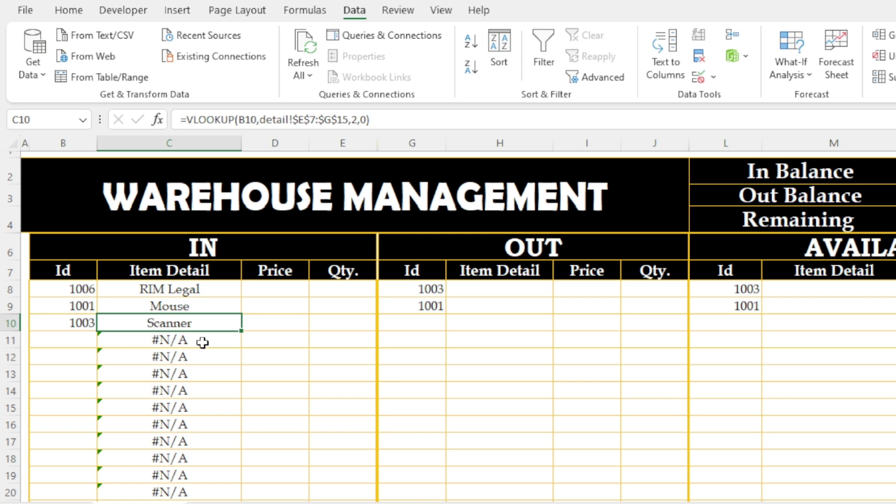
# Wrap the C8 lookup in IFERROR with an empty string as the error value: =IFERROR(VLOOKUP(B8,detail!$E$7:$G$15,2,0),"").
pyautogui.click(182, 291)
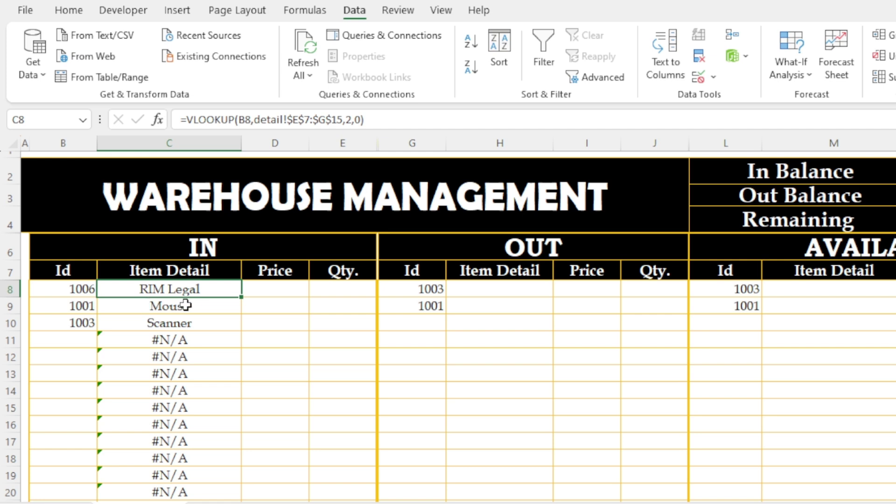
pyautogui.click(188, 119)
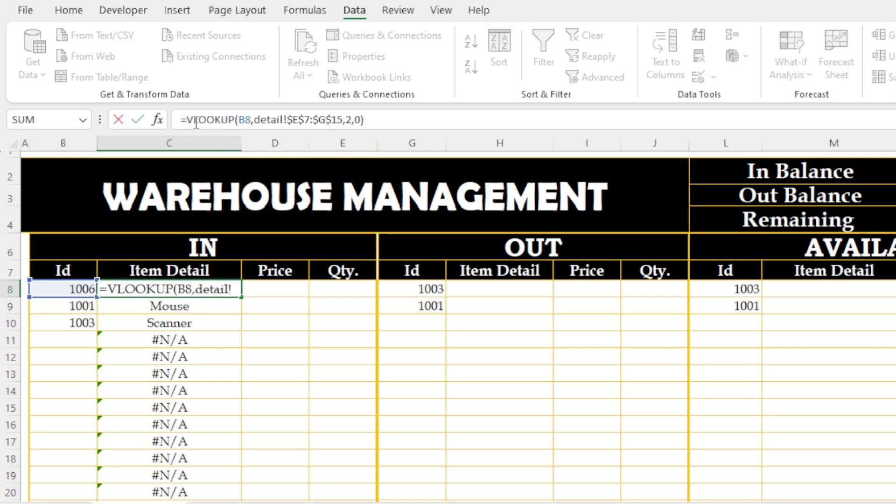
pyautogui.write('iferr')
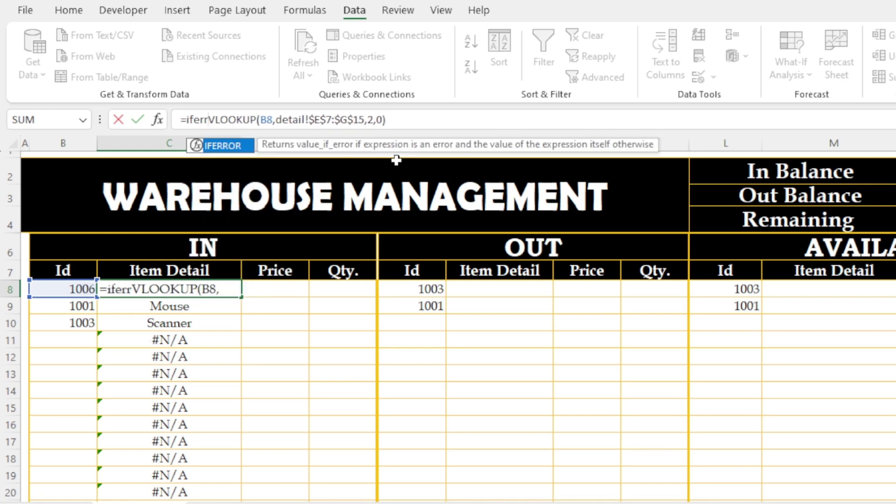
pyautogui.press('Tab')
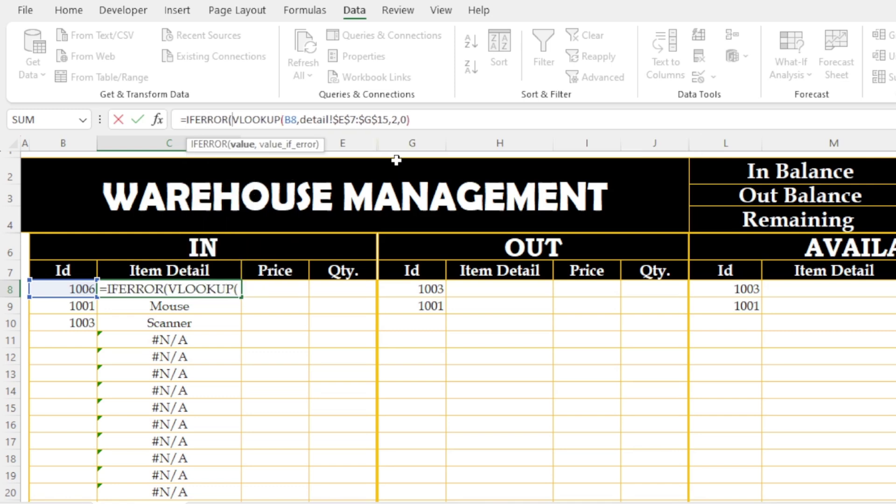
pyautogui.click(431, 121)
pyautogui.write(',')
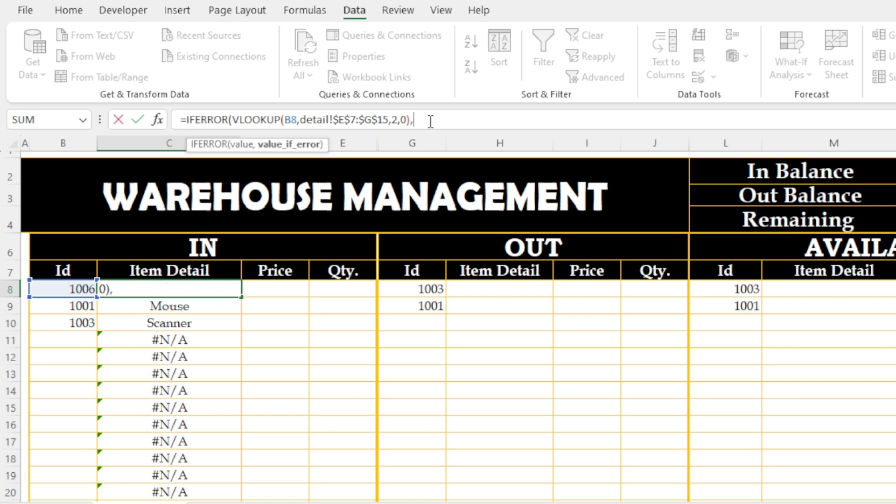
pyautogui.write('"")')
pyautogui.press('Return')
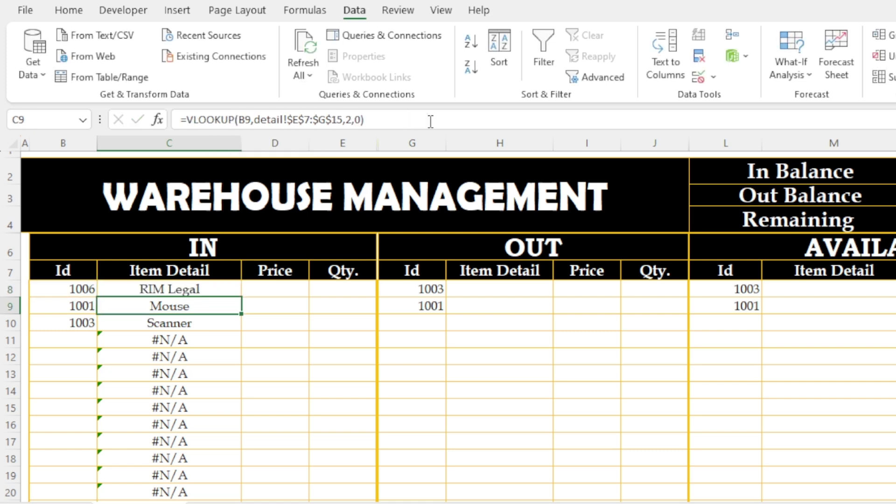
# Fill the IFERROR lookup formula from C8 down the IN section's Item Detail column through C20.
pyautogui.click(206, 289)
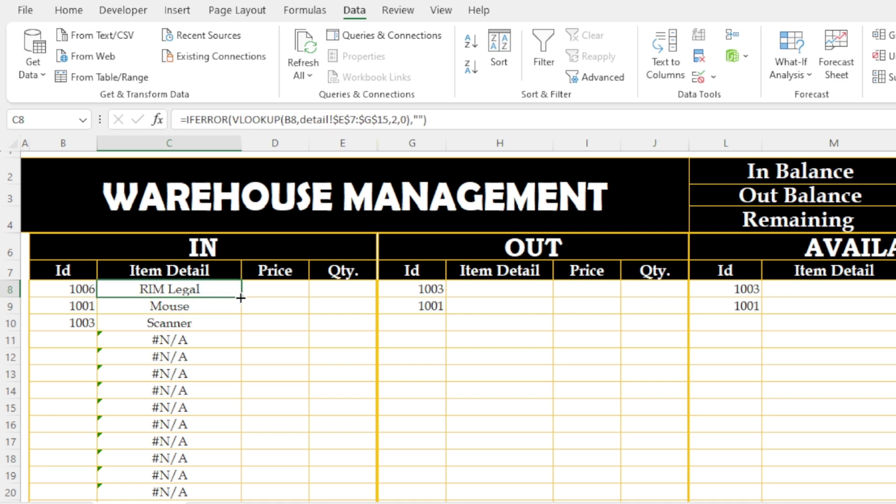
pyautogui.doubleClick(241, 298)
pyautogui.scroll(-1, 171, 416)
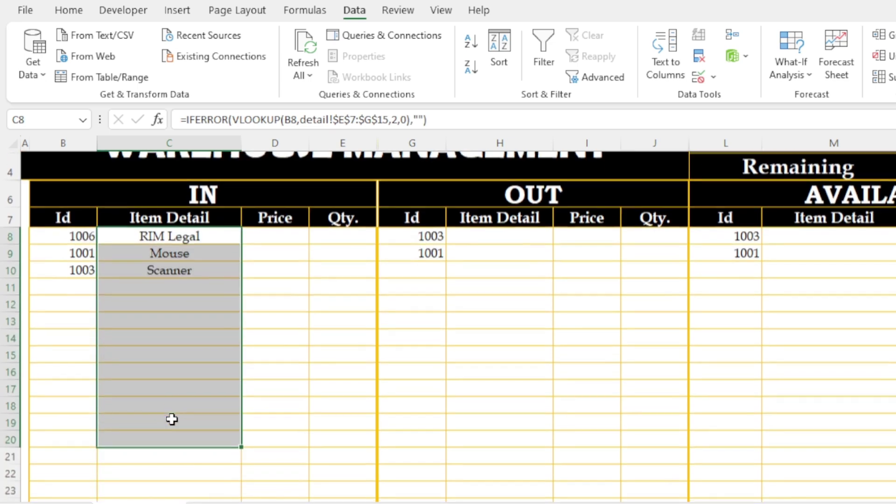
pyautogui.click(192, 409)
pyautogui.scroll(1, 192, 408)
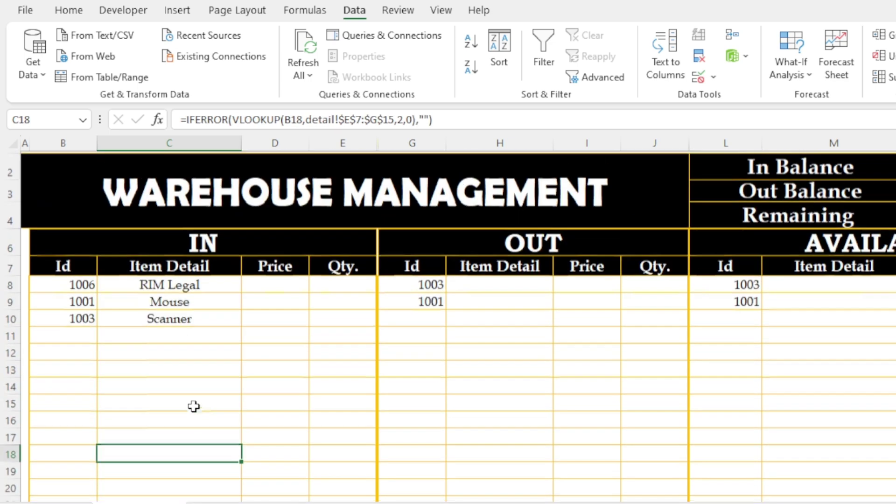
# Check the IFERROR lookup cells in the IN section's Item Detail column against the OUT section's first Item Detail cell.
pyautogui.click(176, 320)
pyautogui.click(172, 379)
pyautogui.click(189, 356)
pyautogui.click(62, 339)
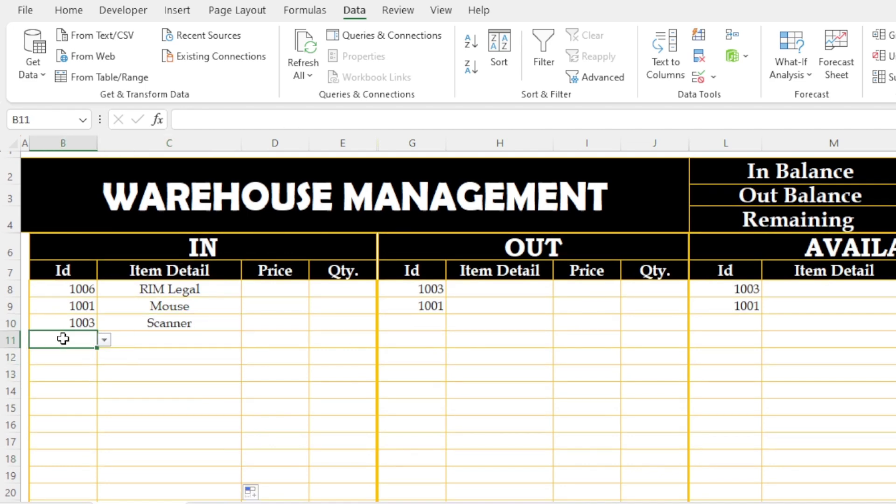
pyautogui.click(181, 363)
pyautogui.click(184, 287)
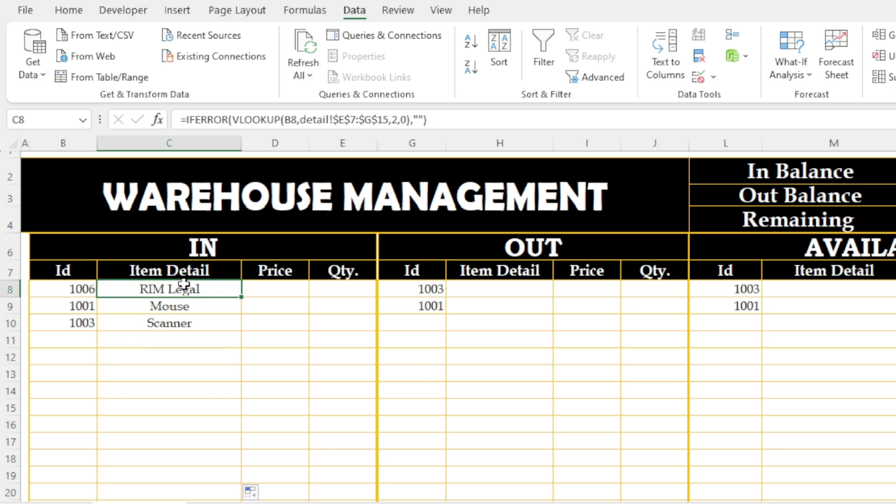
pyautogui.click(517, 291)
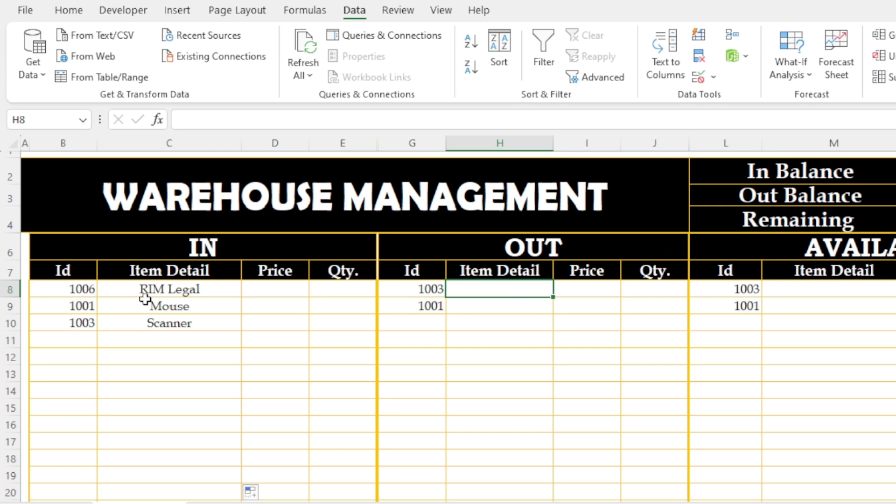
pyautogui.click(236, 290)
pyautogui.click(504, 286)
pyautogui.click(231, 293)
pyautogui.click(500, 290)
pyautogui.click(165, 303)
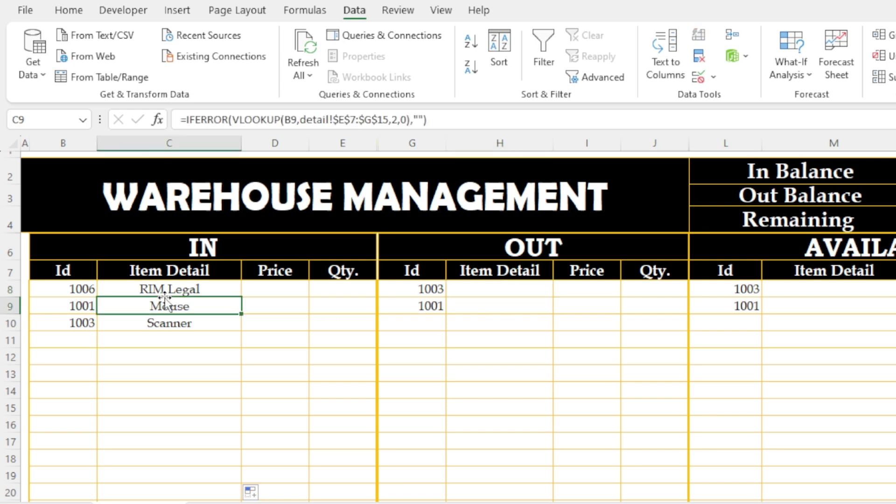
# Copy the full IFERROR lookup formula text from C8 in the IN section.
pyautogui.click(165, 288)
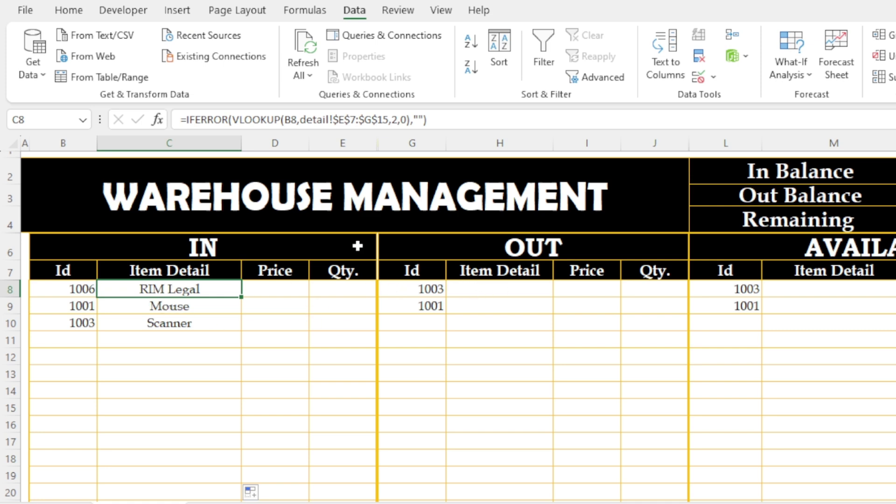
pyautogui.moveTo(441, 122); pyautogui.dragTo(181, 121)
pyautogui.rightClick(213, 123)
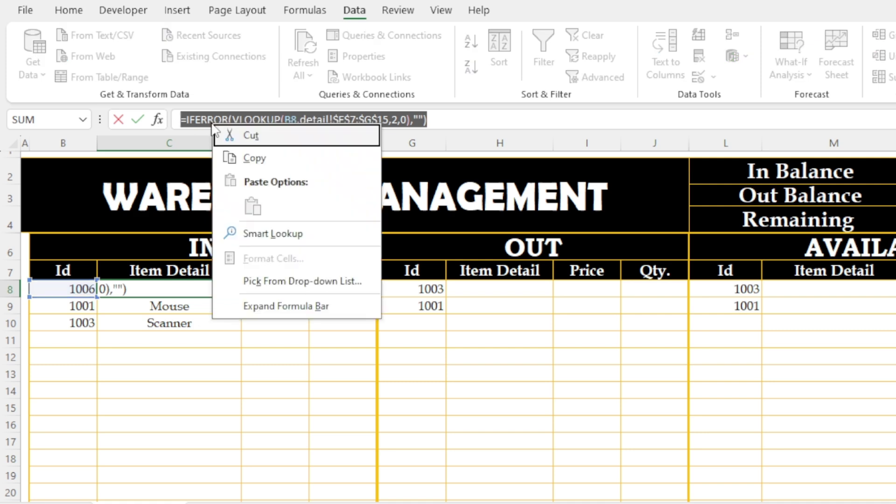
pyautogui.click(263, 159)
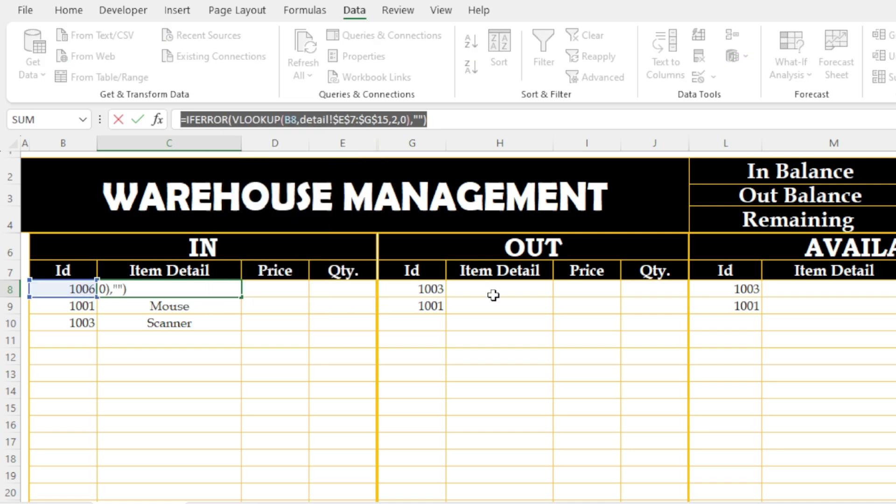
pyautogui.write('=')
pyautogui.click(493, 290)
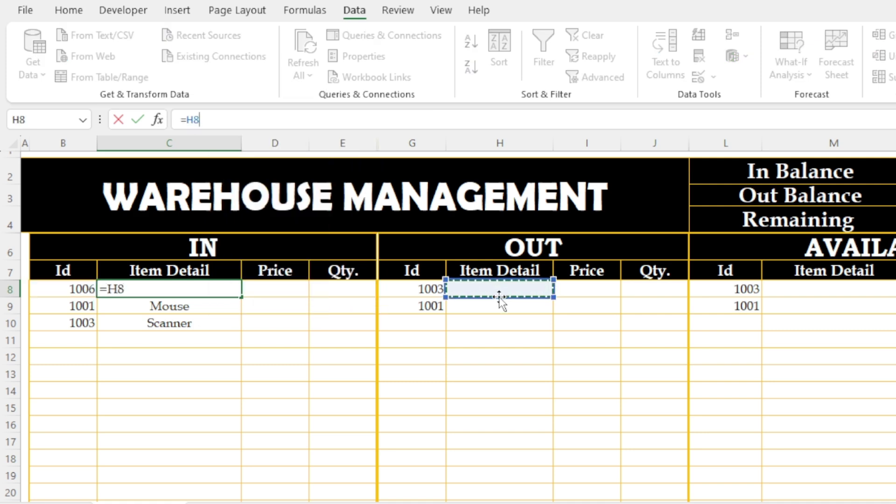
pyautogui.press('BackSpace')
pyautogui.press('BackSpace')
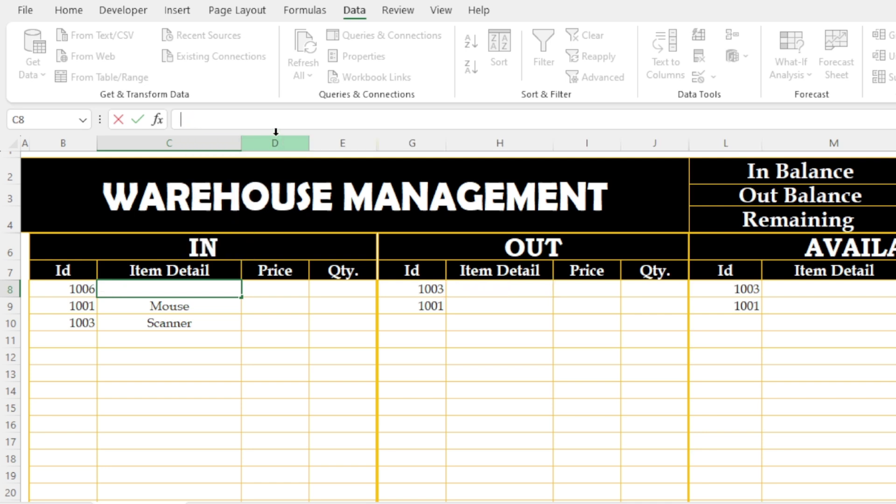
# Paste the copied formula into H8 and change its lookup value to G8: =IFERROR(VLOOKUP(G8,detail!$E$7:$G$15,2,0),"").
pyautogui.click(505, 286)
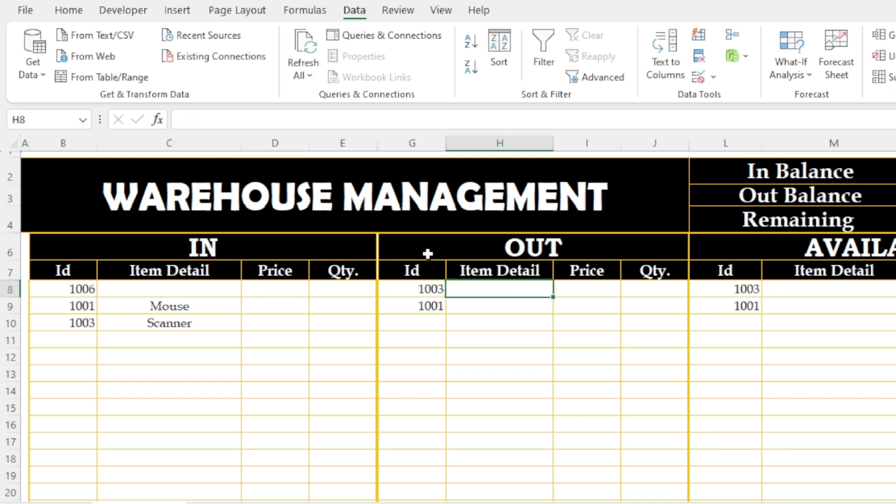
pyautogui.click(326, 116)
pyautogui.hotkey('ctrl', 'v')
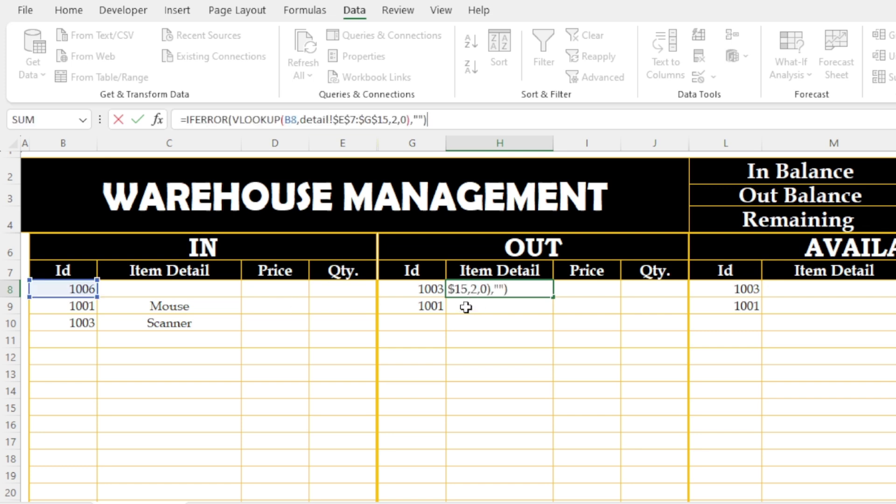
pyautogui.click(292, 121)
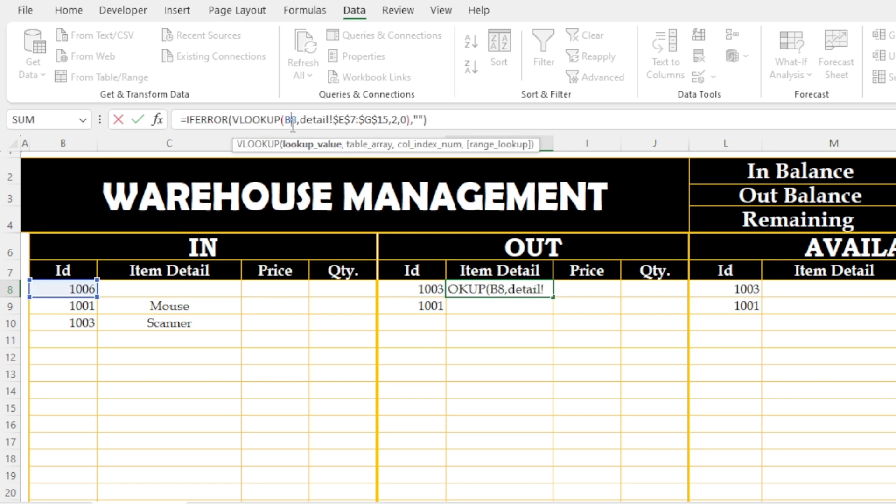
pyautogui.press('BackSpace')
pyautogui.press('BackSpace')
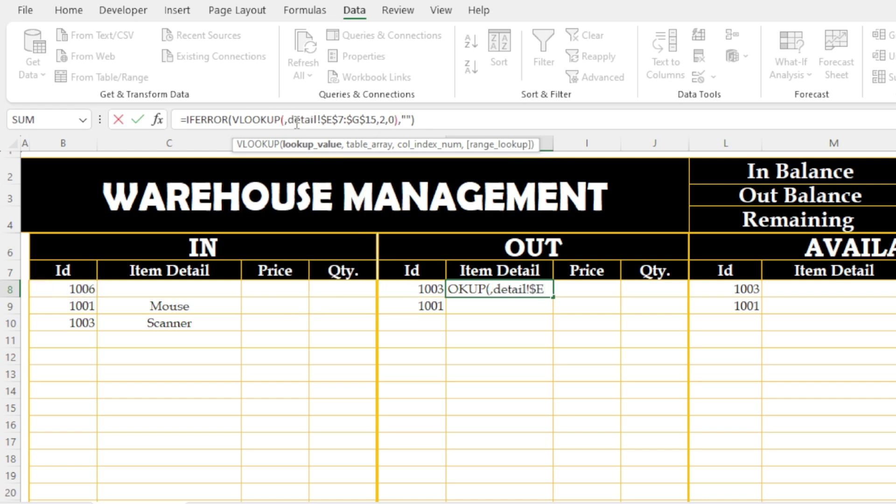
pyautogui.click(426, 291)
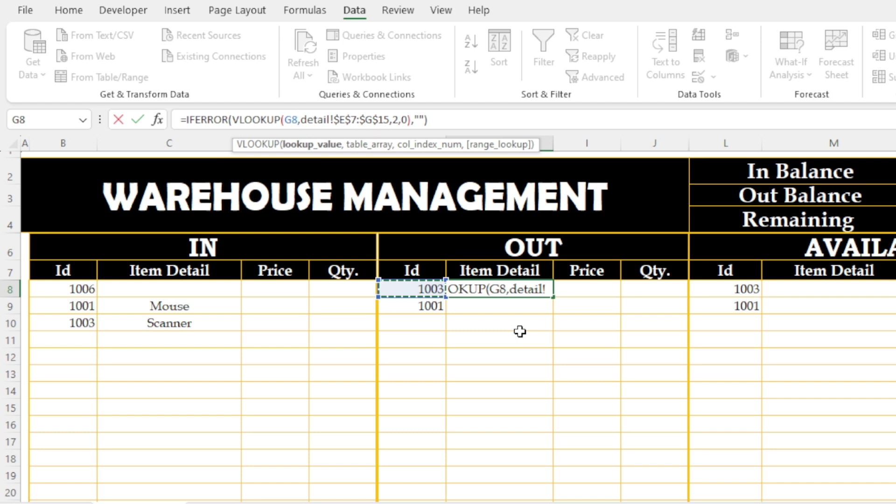
pyautogui.click(463, 121)
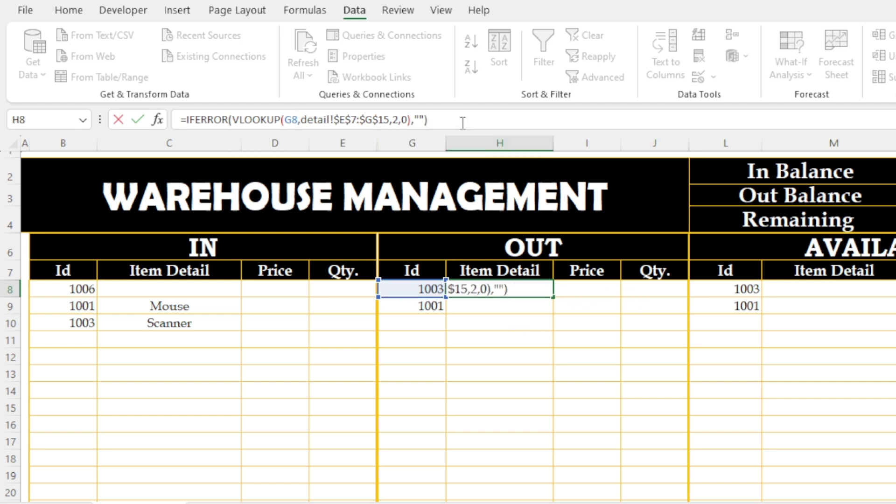
pyautogui.press('Return')
# Choose Id 1006 in G8 of the OUT section from the cell list and check its Item Detail cell.
pyautogui.click(412, 293)
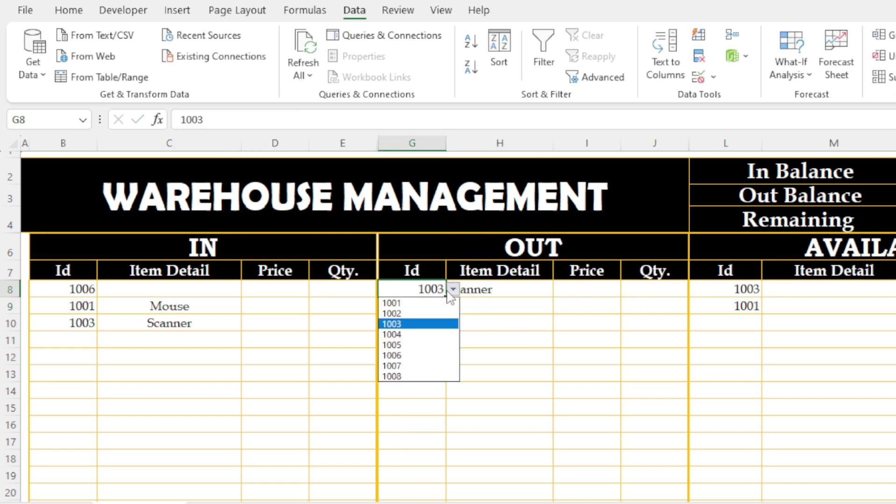
pyautogui.click(452, 290)
pyautogui.click(417, 355)
pyautogui.click(473, 310)
pyautogui.click(436, 291)
pyautogui.click(453, 289)
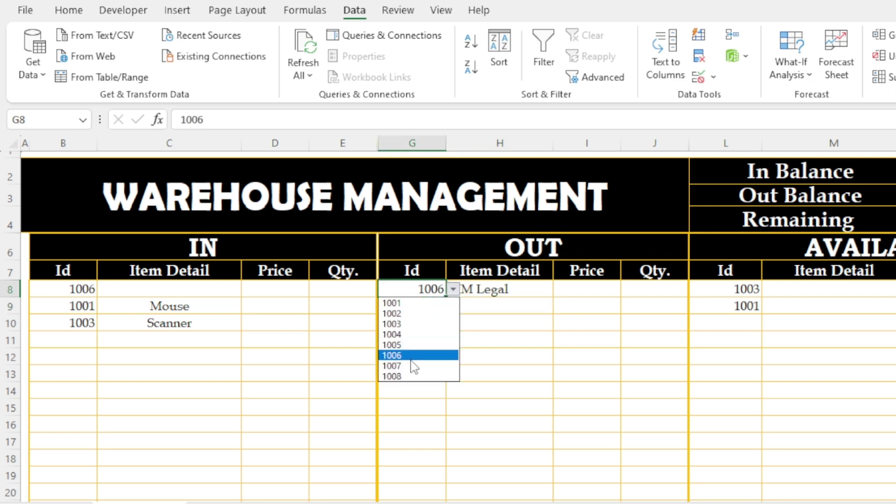
pyautogui.click(537, 360)
# Test the OUT lookup by switching G8 to Id 1002 and back to 1006.
pyautogui.click(439, 291)
pyautogui.click(453, 290)
pyautogui.click(421, 314)
pyautogui.click(476, 388)
pyautogui.click(418, 288)
pyautogui.click(453, 290)
pyautogui.click(411, 354)
pyautogui.click(504, 409)
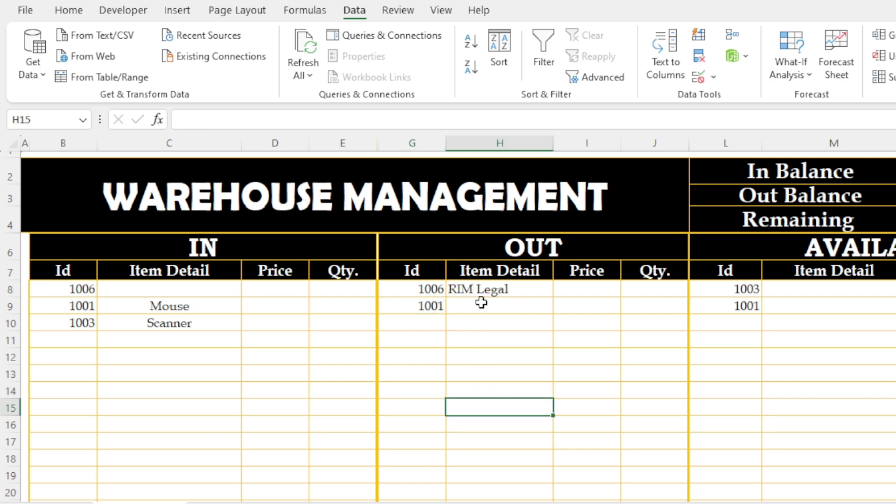
# Fill the IFERROR lookup formula from H8 down the OUT section's Item Detail column.
pyautogui.click(521, 291)
pyautogui.moveTo(555, 300); pyautogui.dragTo(551, 497)
pyautogui.click(516, 389)
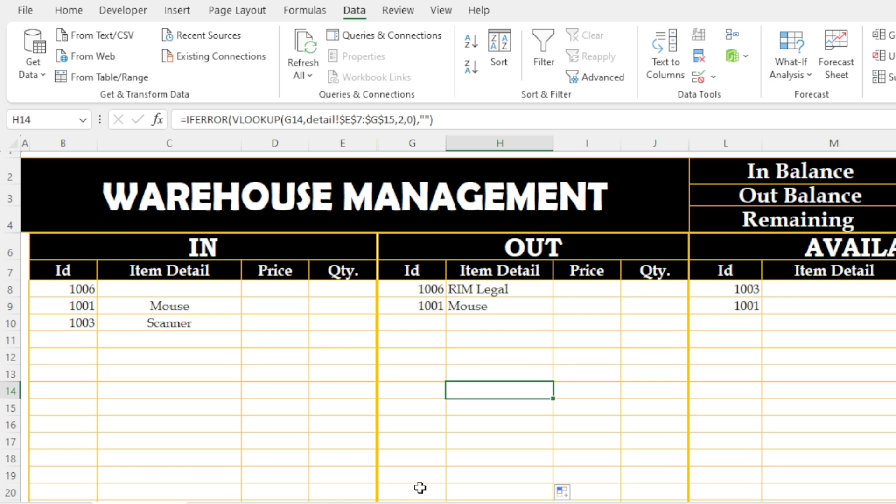
# Copy the full IFERROR lookup formula text from H14 in the OUT section.
pyautogui.click(467, 120)
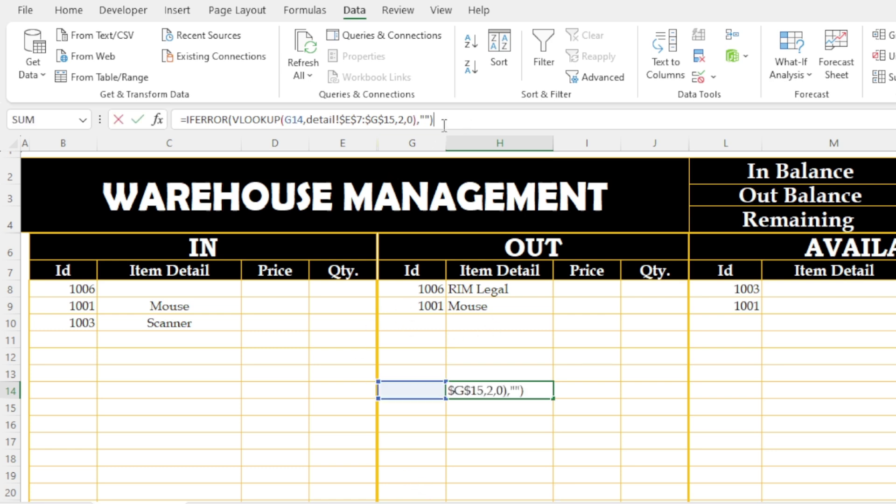
pyautogui.moveTo(466, 120); pyautogui.dragTo(181, 120)
pyautogui.hotkey('ctrl', 'c')
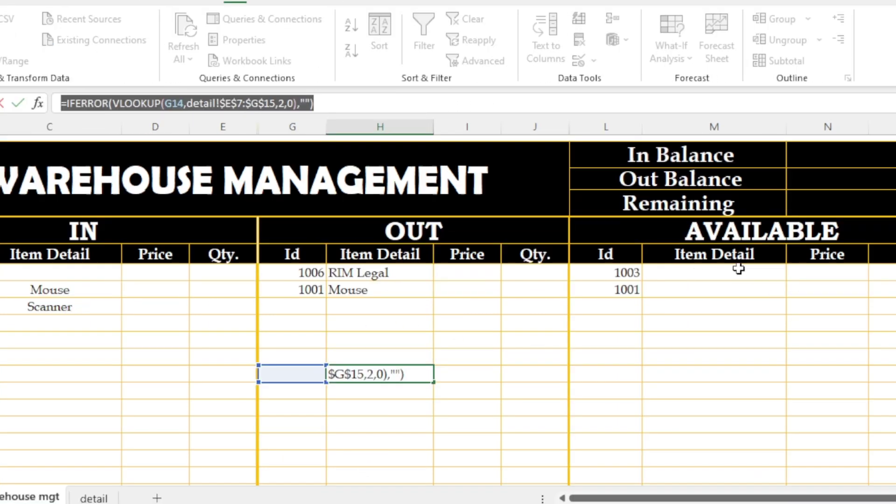
pyautogui.write('=')
pyautogui.click(858, 285)
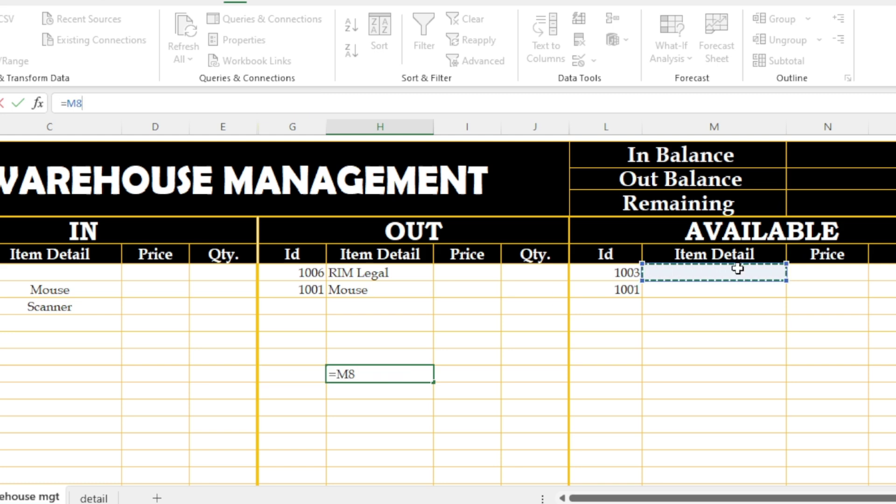
pyautogui.moveTo(83, 104); pyautogui.dragTo(40, 106)
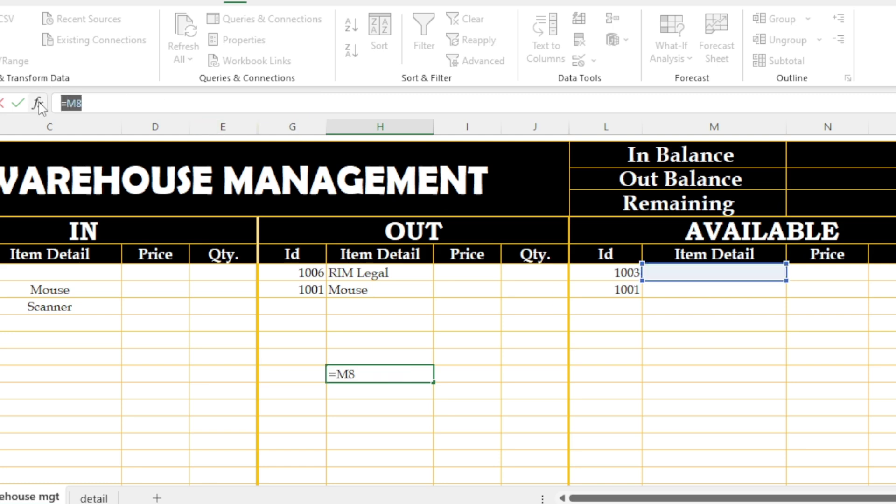
pyautogui.hotkey('ctrl', 'v')
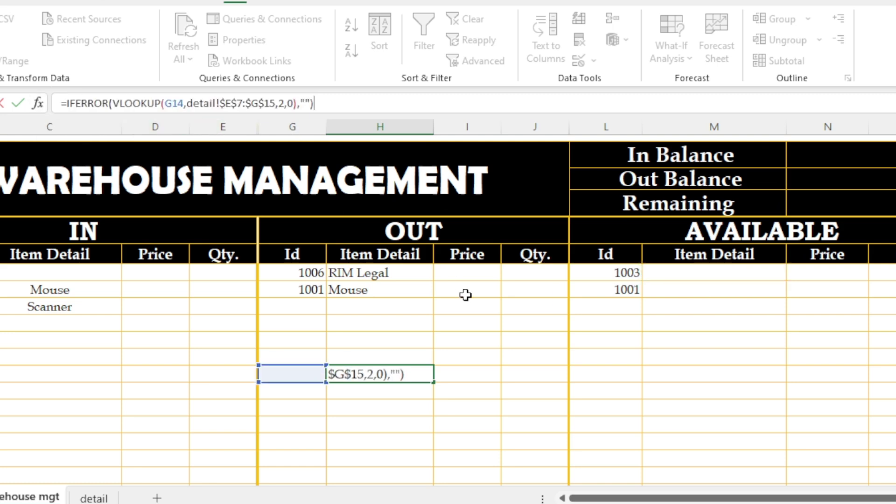
pyautogui.hotkey('ctrl', 'Return')
# Paste the copied formula into M8 and change its lookup value to L8: =IFERROR(VLOOKUP(L8,detail!$E$7:$G$15,2,0),"").
pyautogui.click(687, 276)
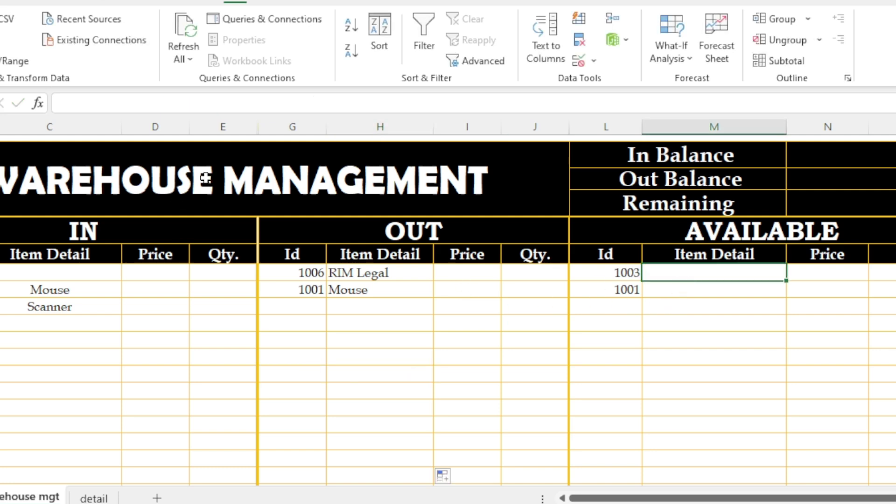
pyautogui.hotkey('ctrl', 'v')
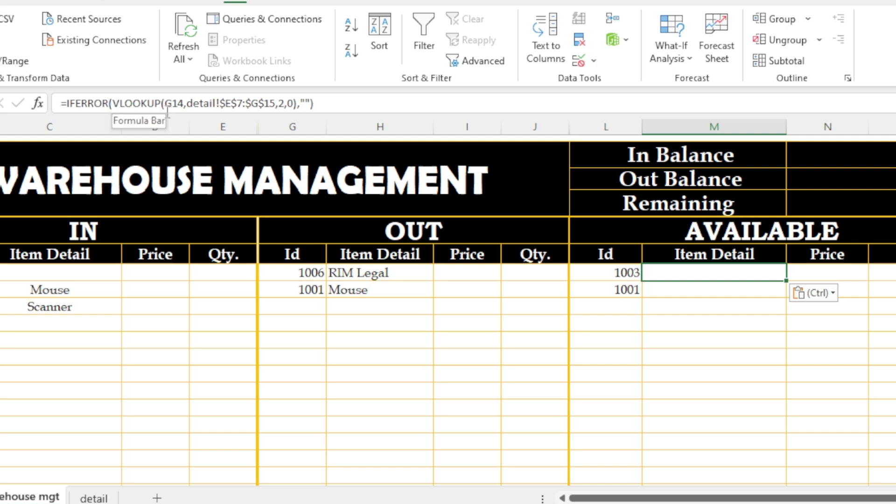
pyautogui.click(182, 104)
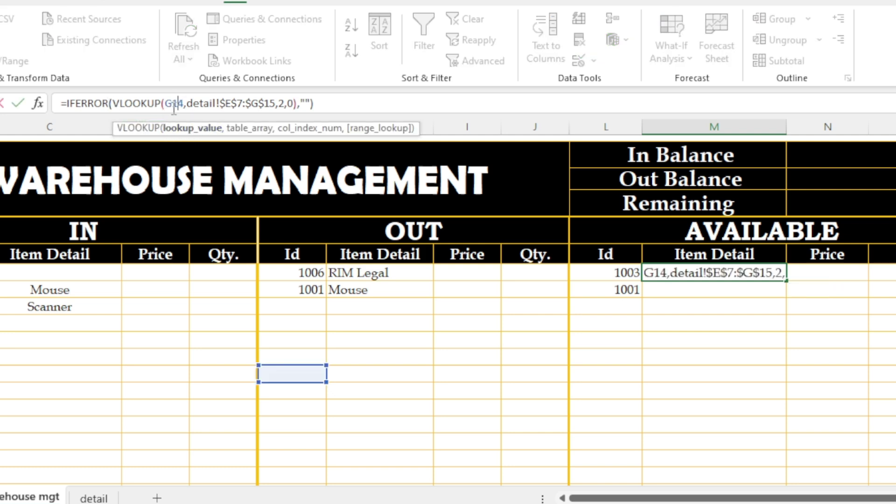
pyautogui.press('BackSpace')
pyautogui.press('BackSpace')
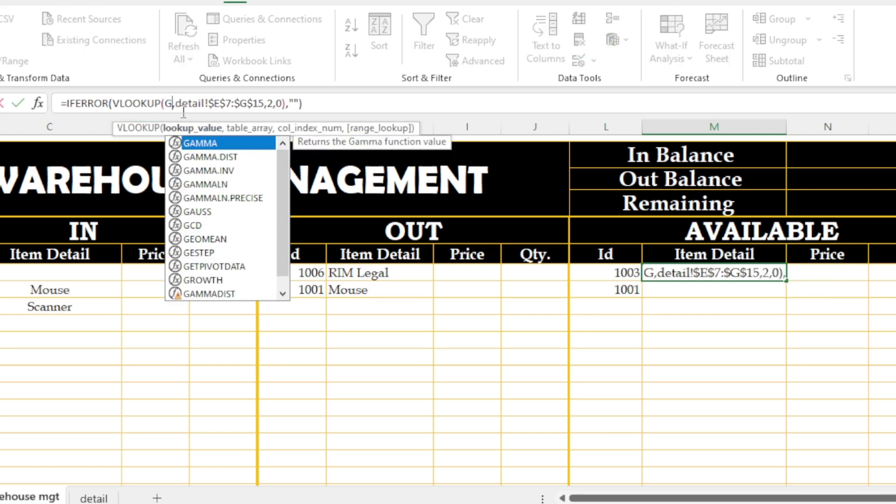
pyautogui.press('BackSpace')
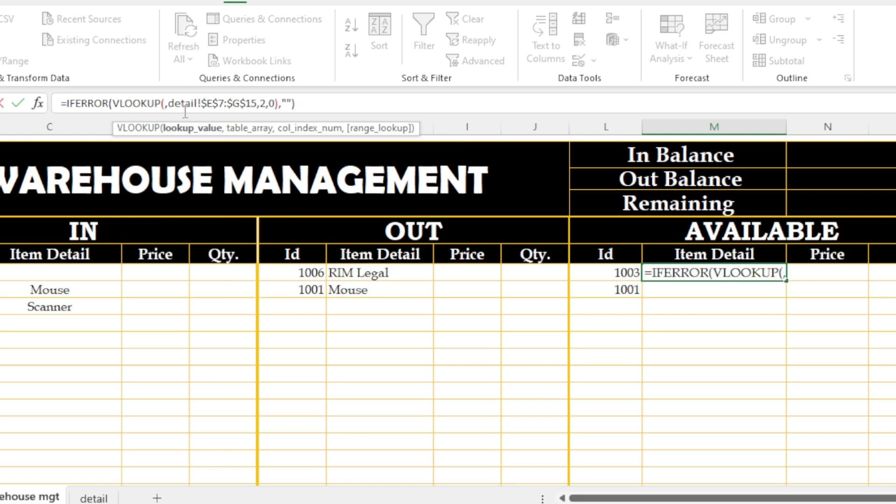
pyautogui.click(593, 272)
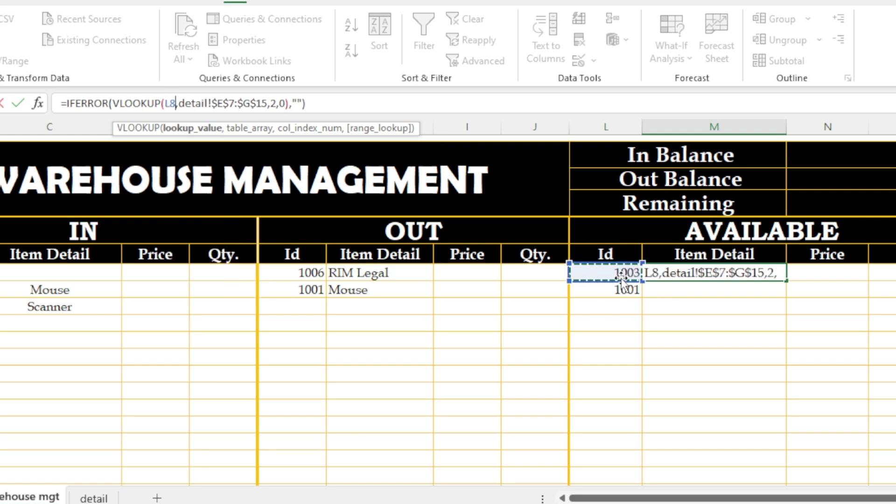
pyautogui.click(352, 99)
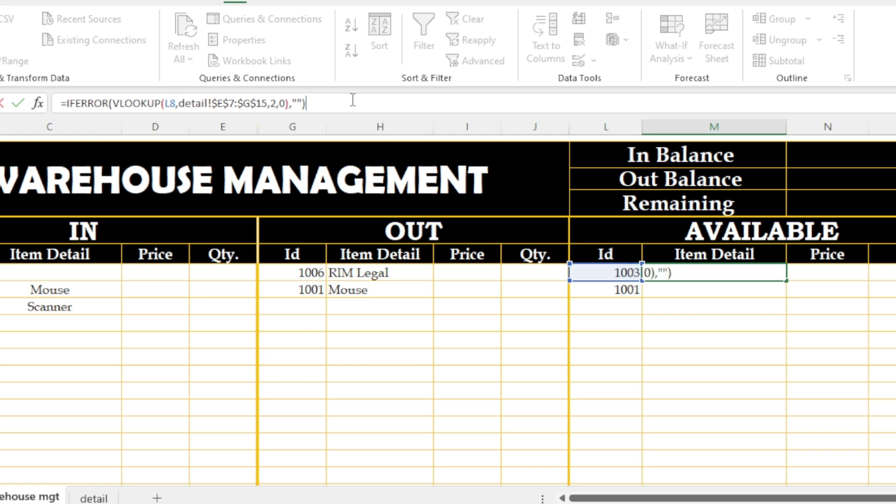
pyautogui.press('Return')
# Fill the IFERROR lookup formula from M8 down the AVAILABLE section's Item Detail column and check its first row.
pyautogui.click(724, 273)
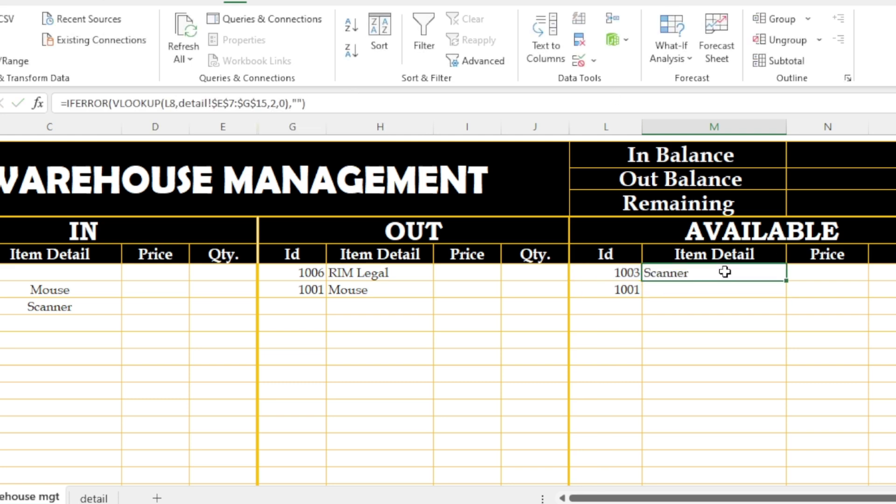
pyautogui.moveTo(786, 281); pyautogui.dragTo(789, 485)
pyautogui.scroll(-2, 598, 402)
pyautogui.scroll(2, 681, 384)
pyautogui.click(694, 363)
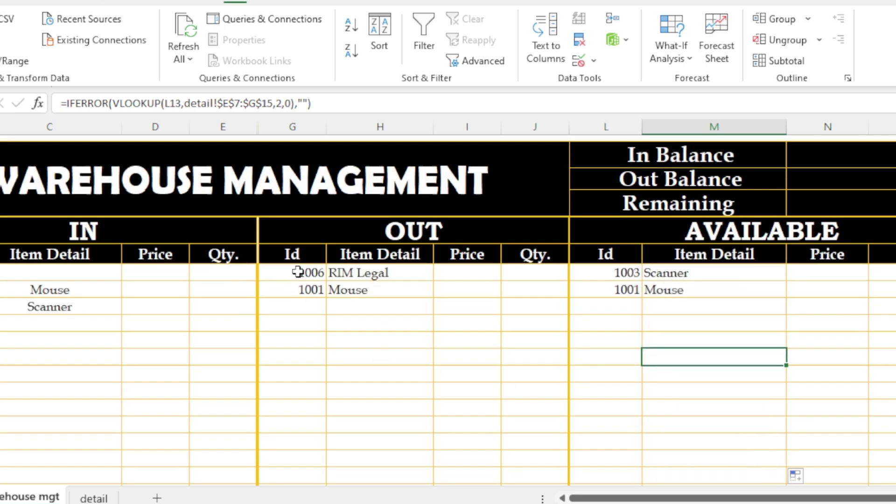
pyautogui.click(599, 273)
pyautogui.click(684, 273)
pyautogui.click(610, 274)
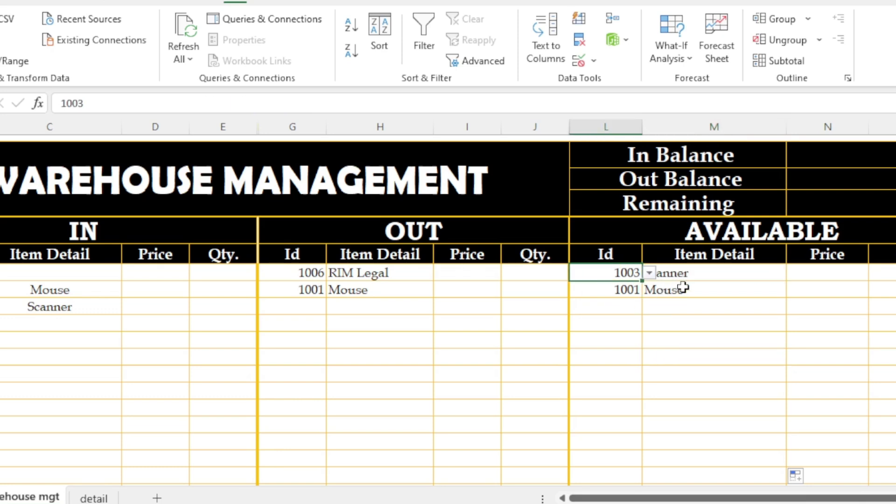
pyautogui.click(707, 275)
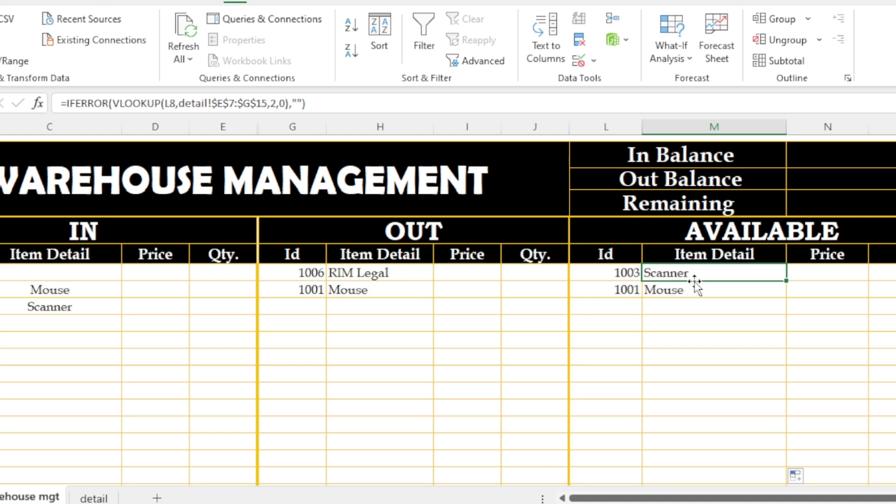
# Center the contents of all cells in the warehouse mgt sheet horizontally.
pyautogui.hotkey('ctrl', 'a')
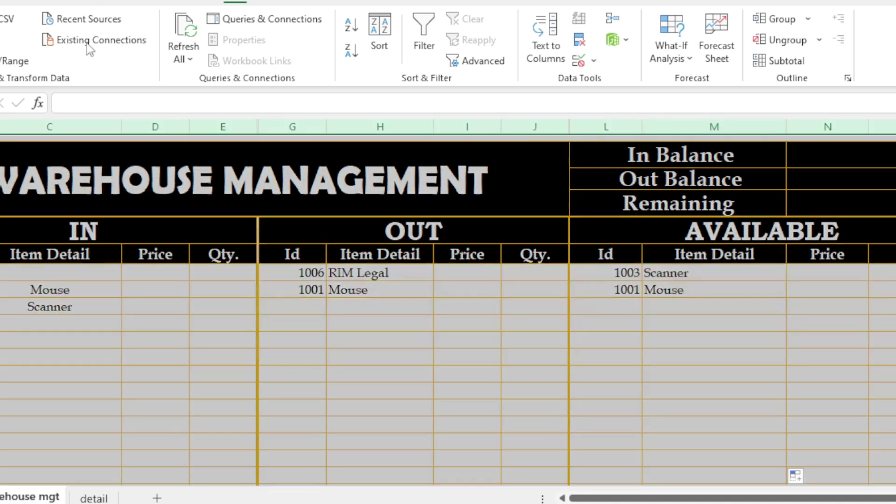
pyautogui.click(56, 41)
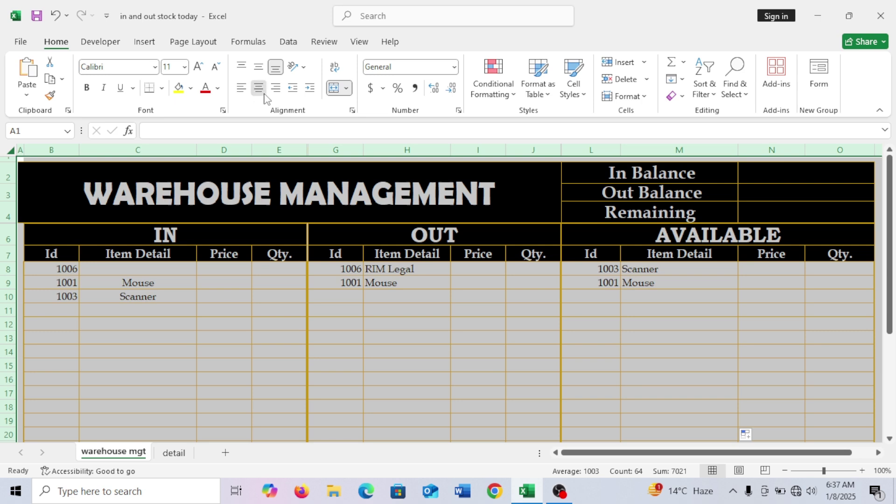
pyautogui.click(259, 88)
pyautogui.moveTo(427, 380); pyautogui.dragTo(439, 361)
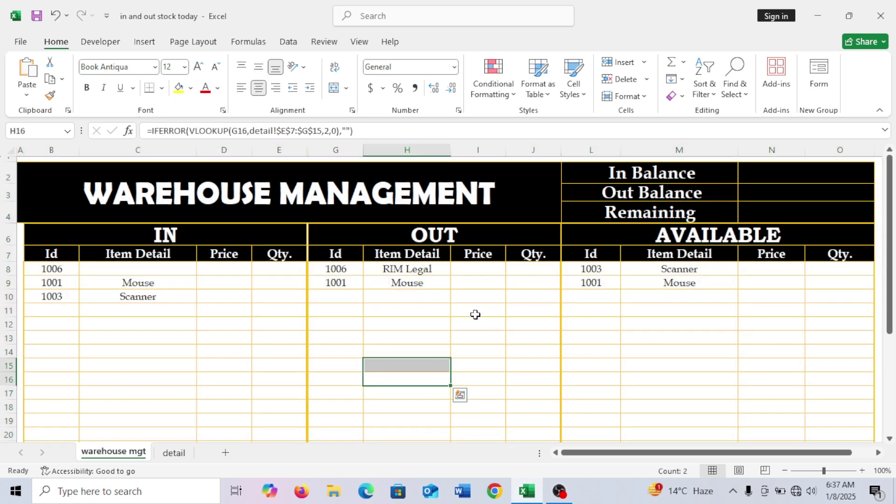
pyautogui.click(279, 297)
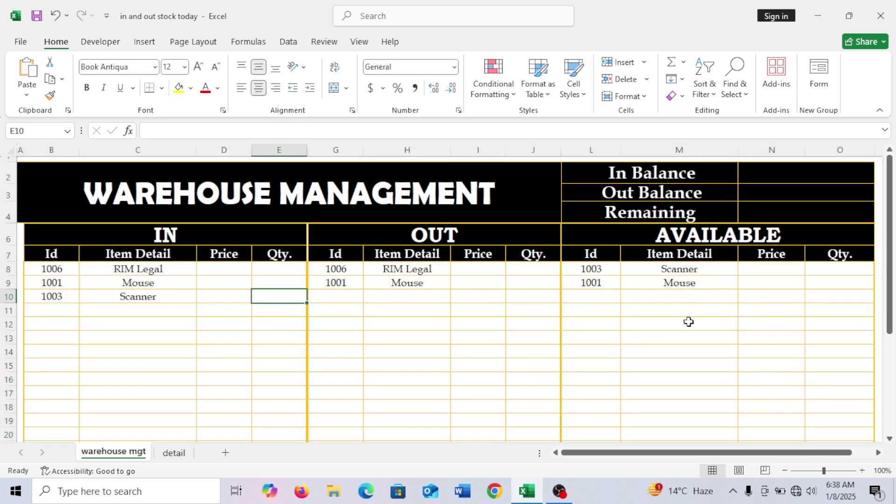
# Begin a VLOOKUP formula in D8, the IN section's first Price cell, with B8 as the lookup value.
pyautogui.click(229, 268)
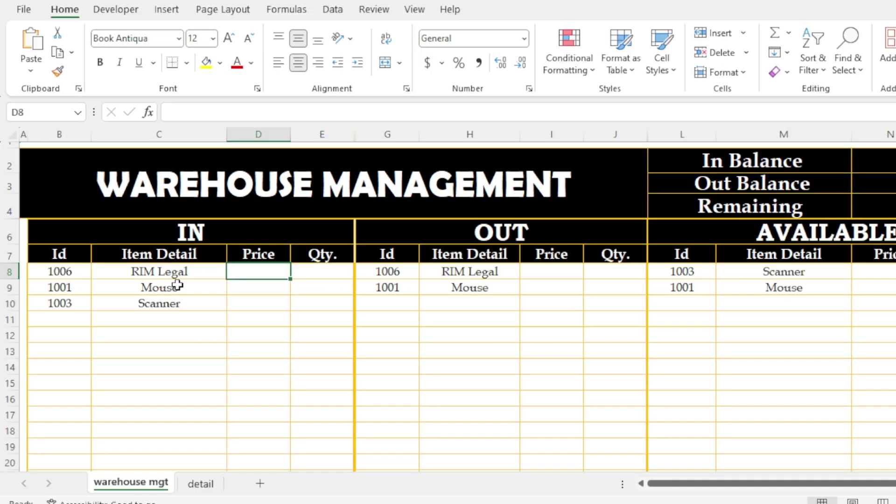
pyautogui.click(154, 272)
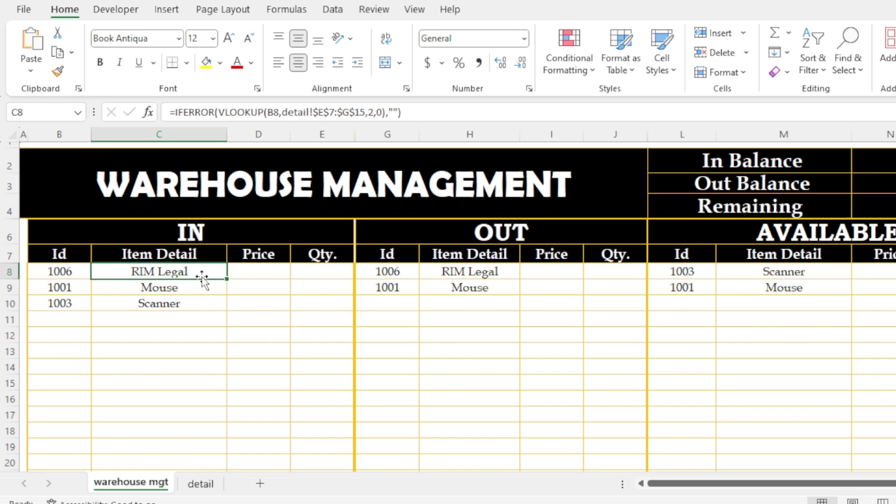
pyautogui.click(270, 280)
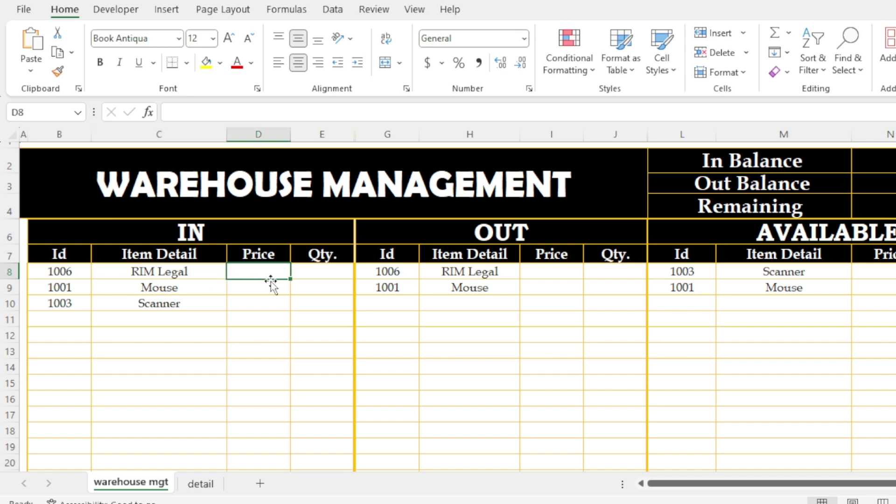
pyautogui.click(60, 275)
pyautogui.click(259, 273)
pyautogui.write('=vlook')
pyautogui.press('Tab')
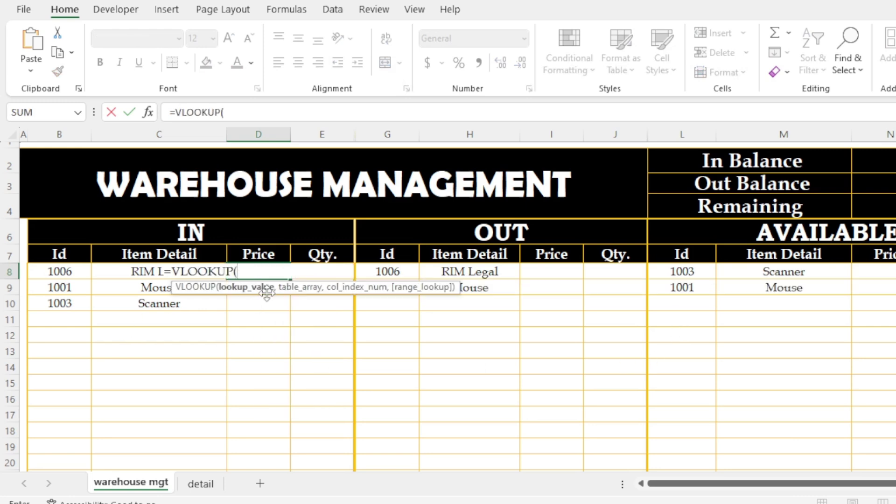
pyautogui.click(49, 272)
pyautogui.write(',')
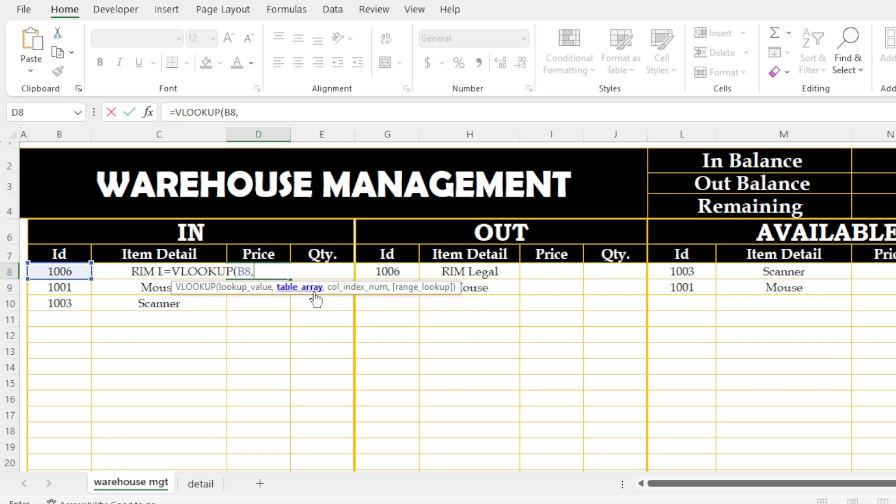
# Complete the D8 formula with the absolute table range detail!$E$7:$G$15, column 3 and match type 0.
pyautogui.click(201, 484)
pyautogui.click(242, 242)
pyautogui.moveTo(242, 241); pyautogui.dragTo(514, 372)
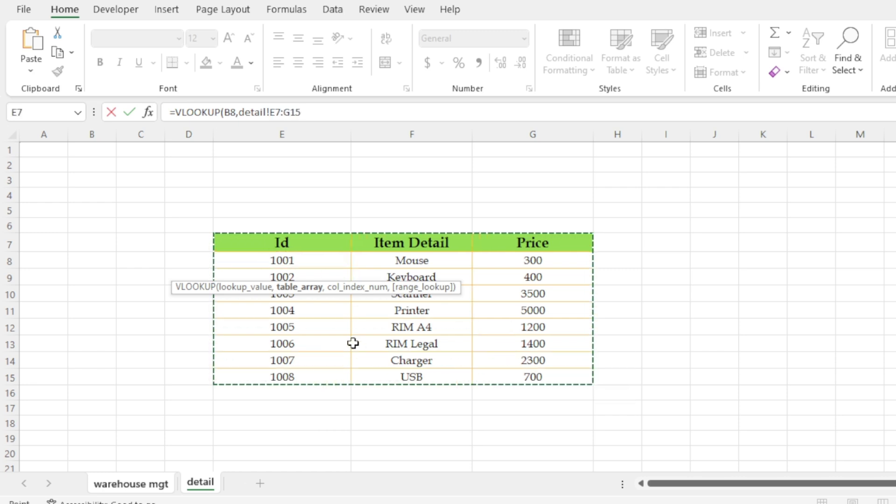
pyautogui.press('F4')
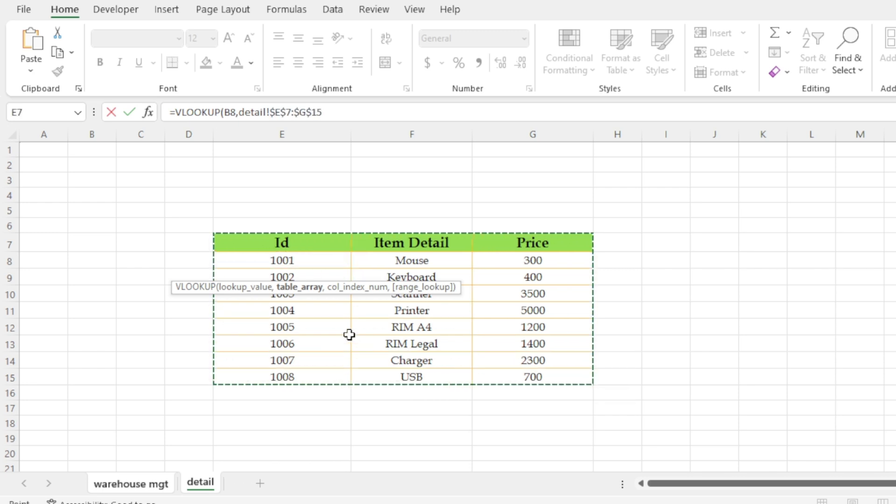
pyautogui.click(358, 114)
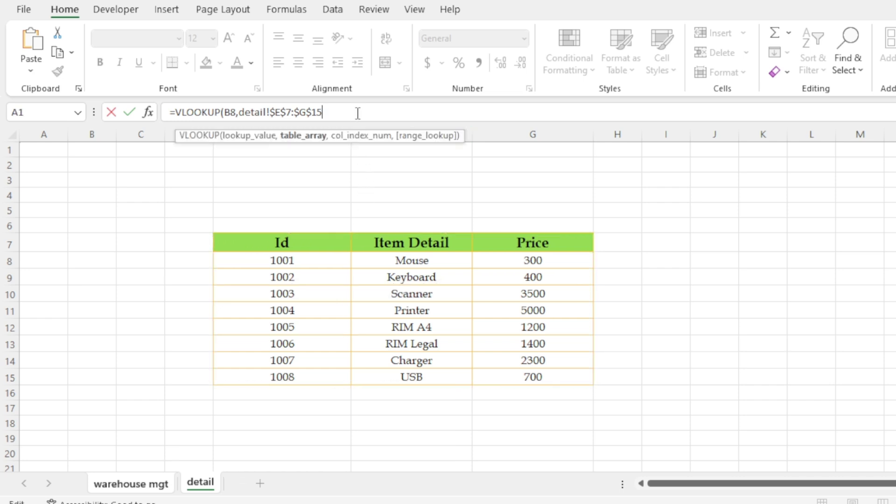
pyautogui.write(',')
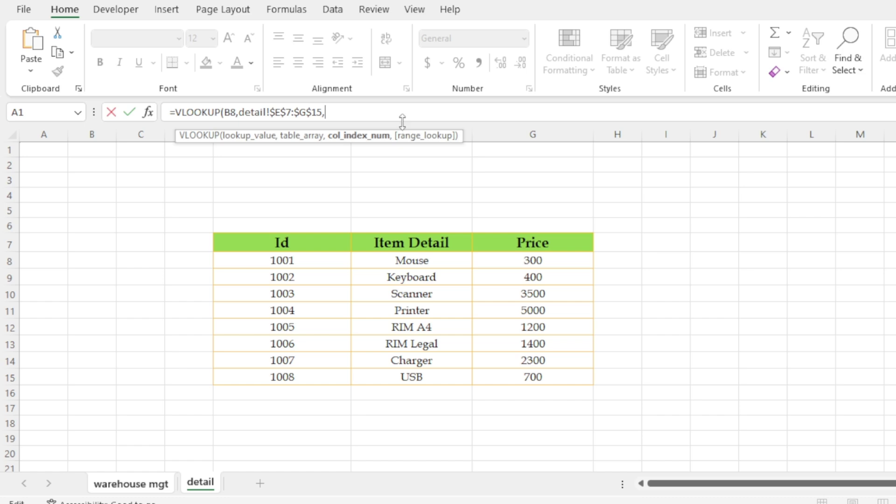
pyautogui.write('3,')
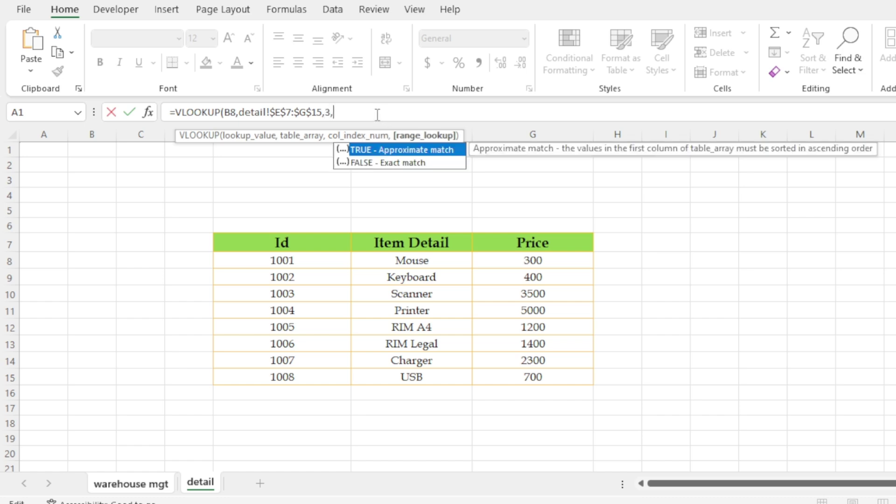
pyautogui.write('0)')
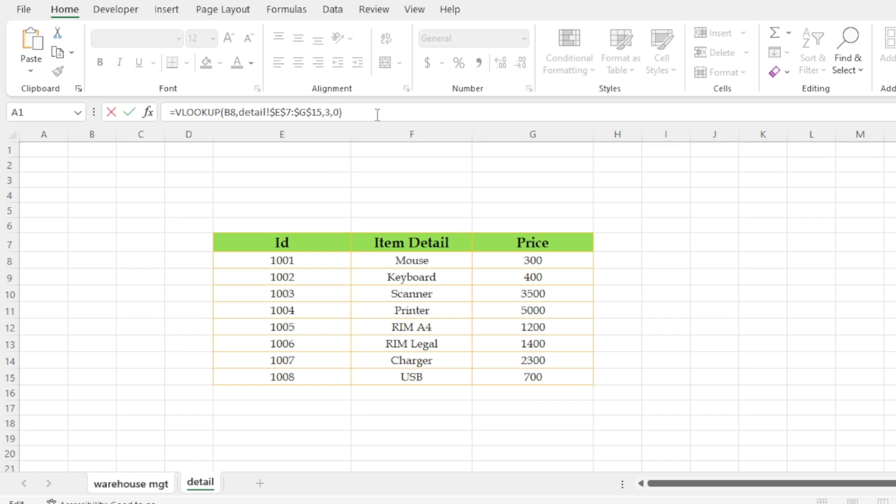
pyautogui.press('Return')
# Fill the VLOOKUP formula from D8 down the IN section's Price column.
pyautogui.click(257, 272)
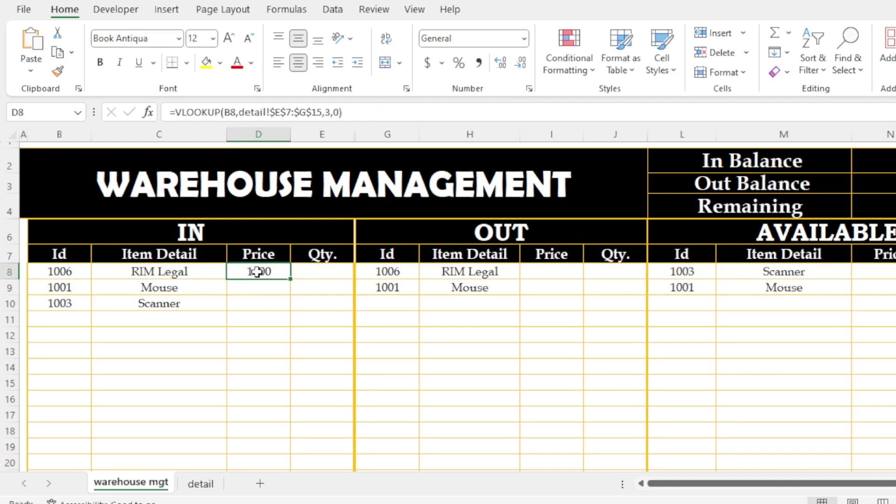
pyautogui.doubleClick(290, 281)
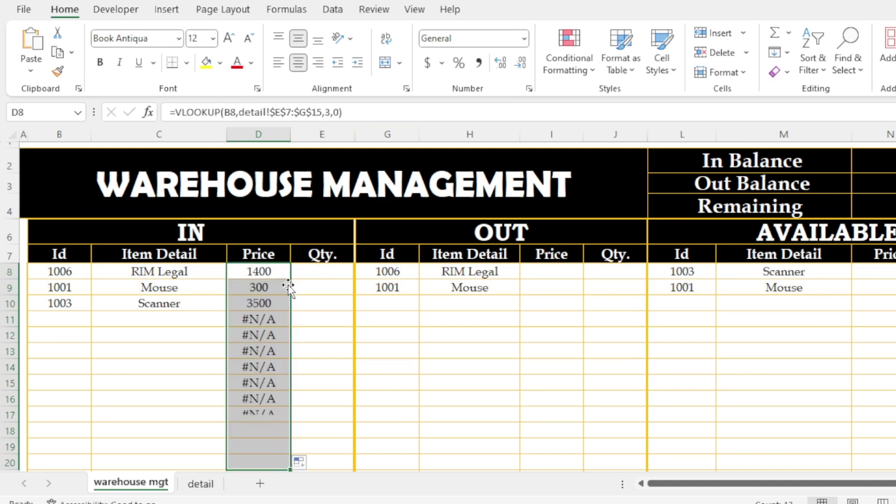
pyautogui.click(296, 368)
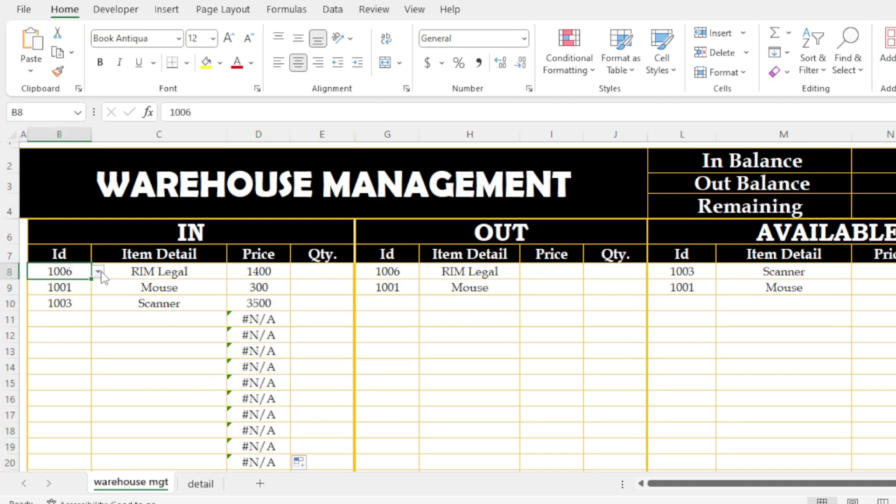
# Test the IN section's lookups by choosing Id 1001 in B8 and changing it to 1002.
pyautogui.click(98, 272)
pyautogui.click(71, 285)
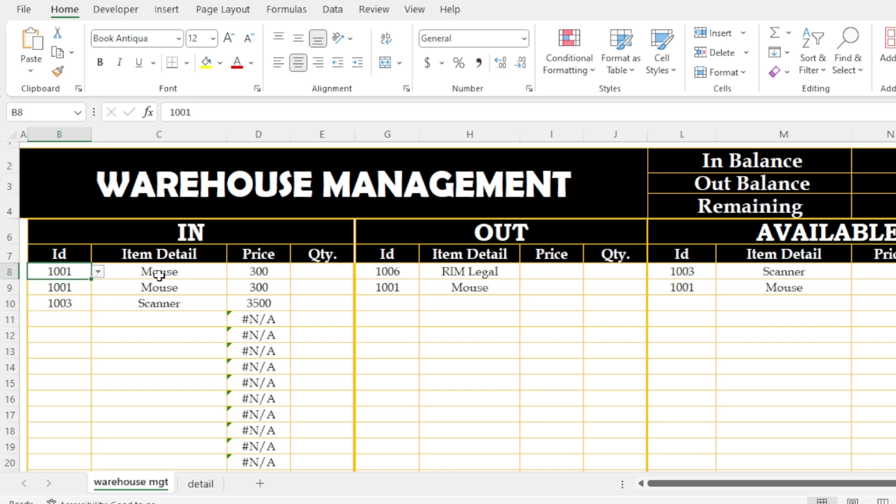
pyautogui.click(99, 273)
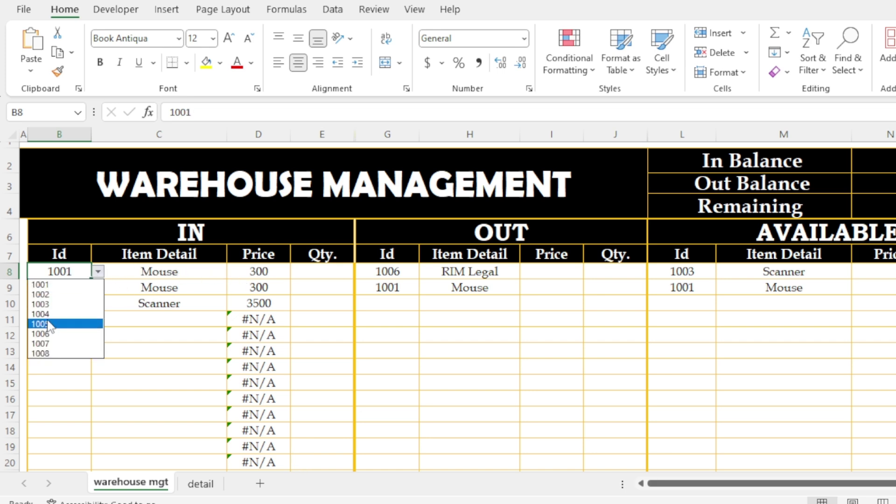
pyautogui.click(66, 294)
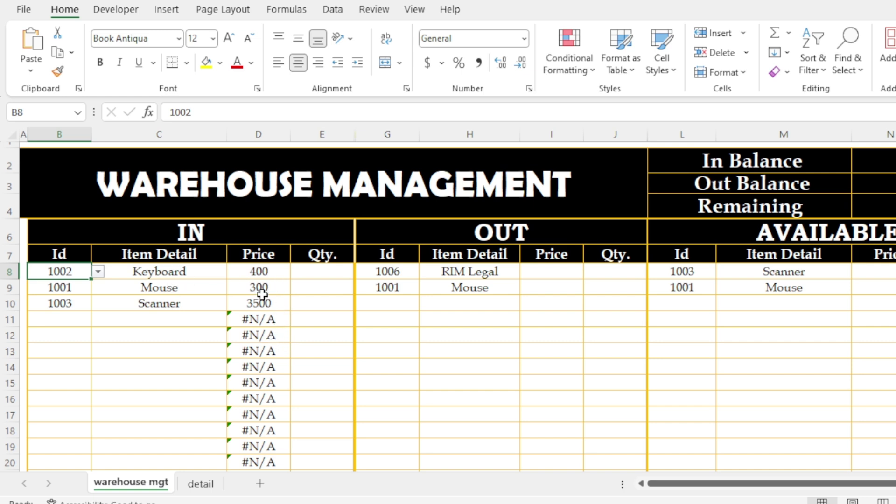
# Wrap the D8 lookup in IFERROR with an empty-text fallback: =IFERROR(VLOOKUP(B8,detail!$E$7:$G$15,3,0),"").
pyautogui.click(260, 276)
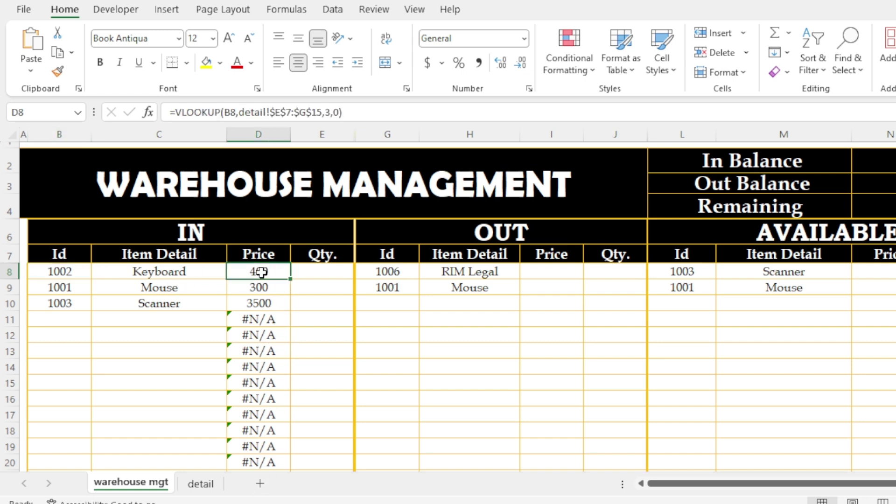
pyautogui.doubleClick(258, 272)
pyautogui.click(176, 113)
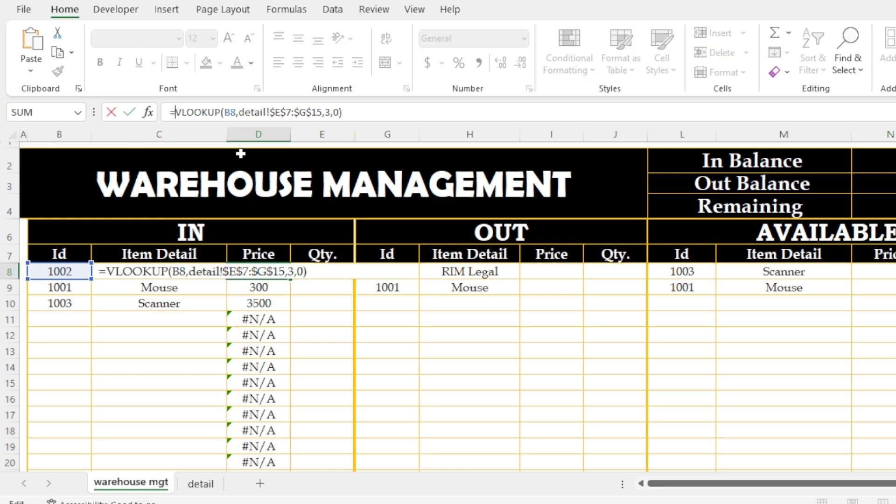
pyautogui.write('iferr')
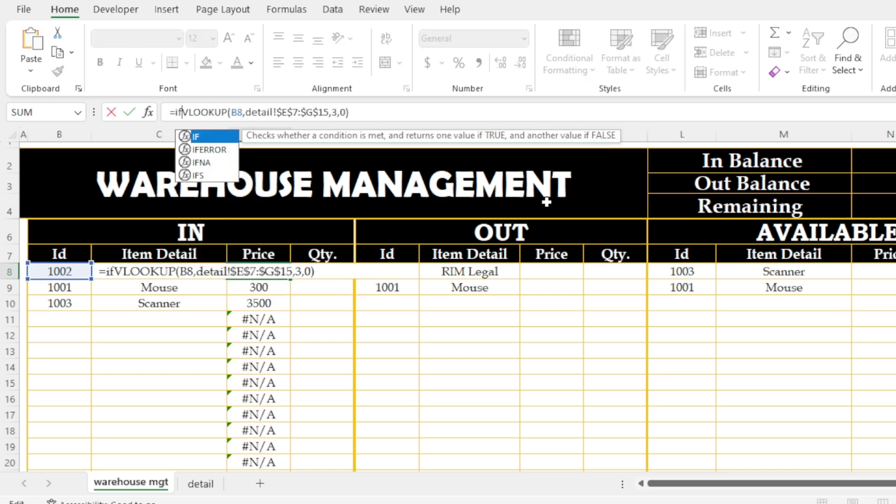
pyautogui.write('or')
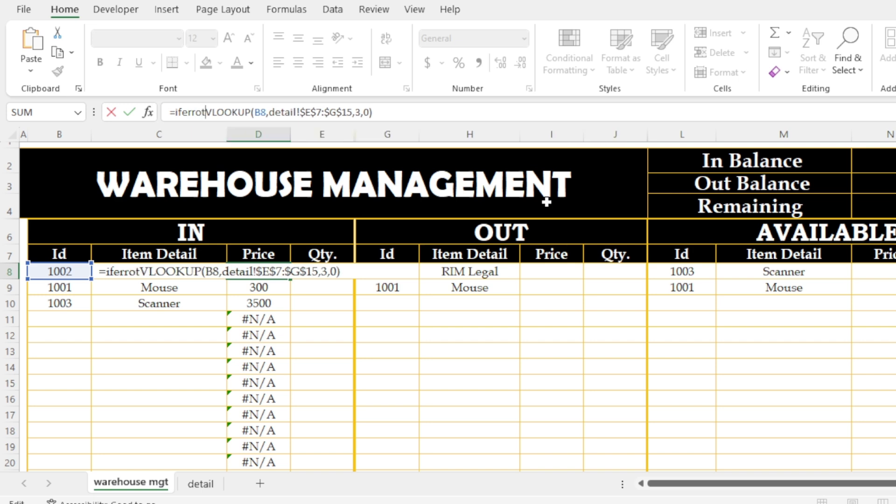
pyautogui.press('Tab')
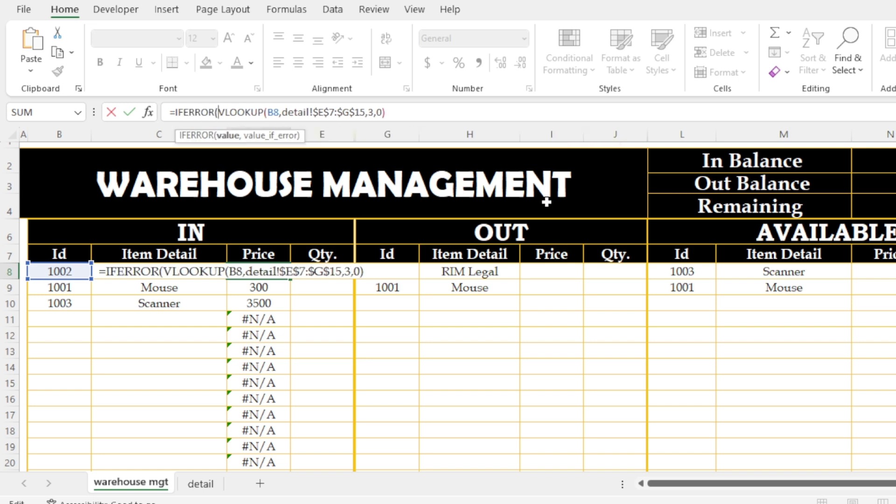
pyautogui.write(',')
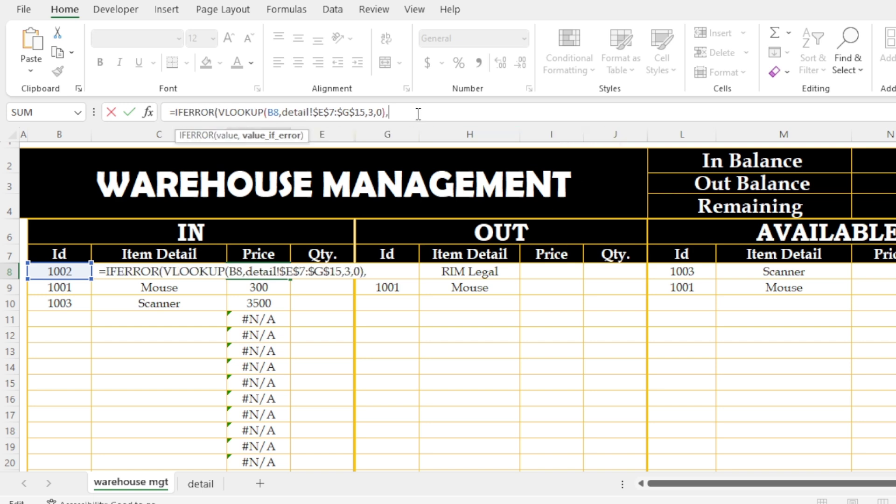
pyautogui.write('"")')
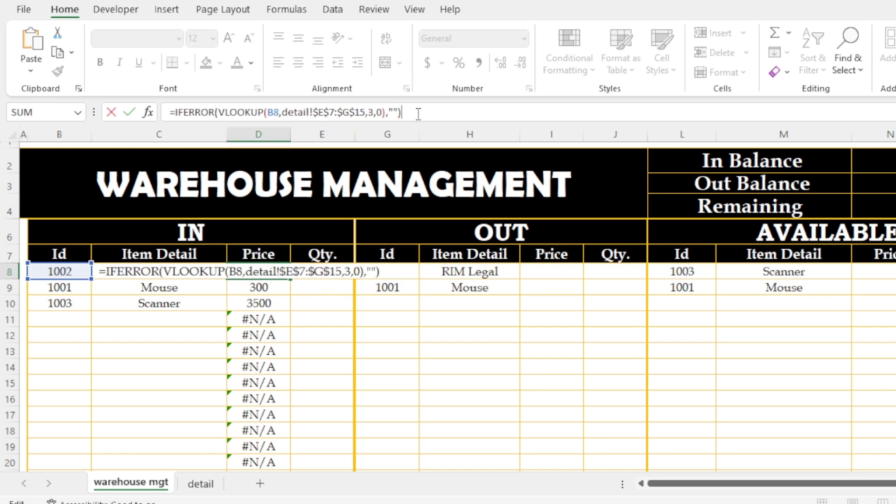
pyautogui.press('Return')
# Fill the IFERROR price formula from D8 down the IN section's Price column.
pyautogui.click(260, 274)
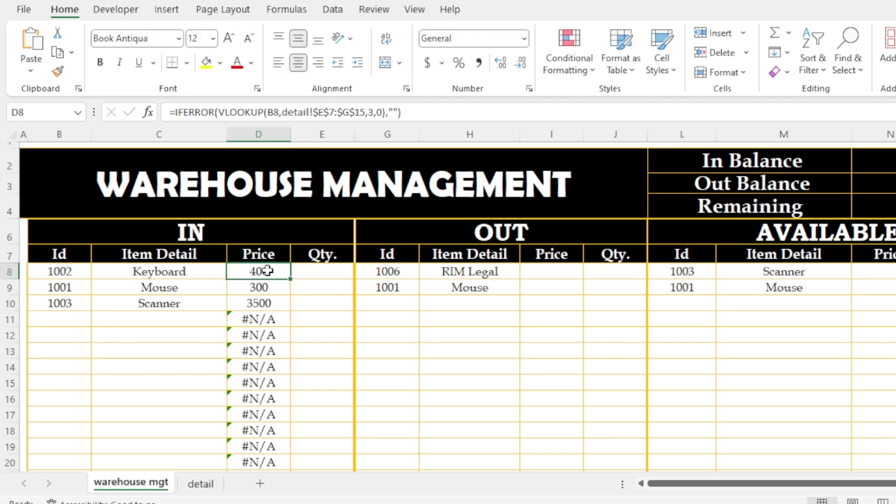
pyautogui.doubleClick(291, 279)
pyautogui.click(321, 348)
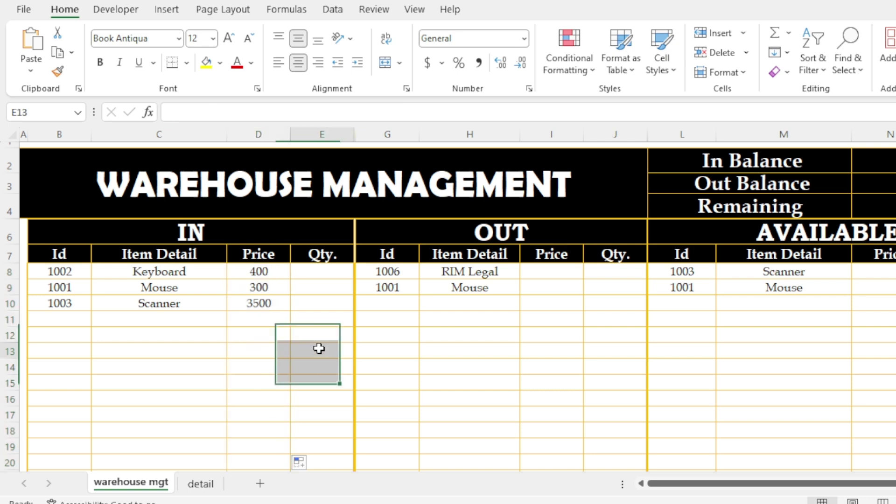
# Copy the full IFERROR price formula text from D8 and leave the cell unedited.
pyautogui.click(260, 272)
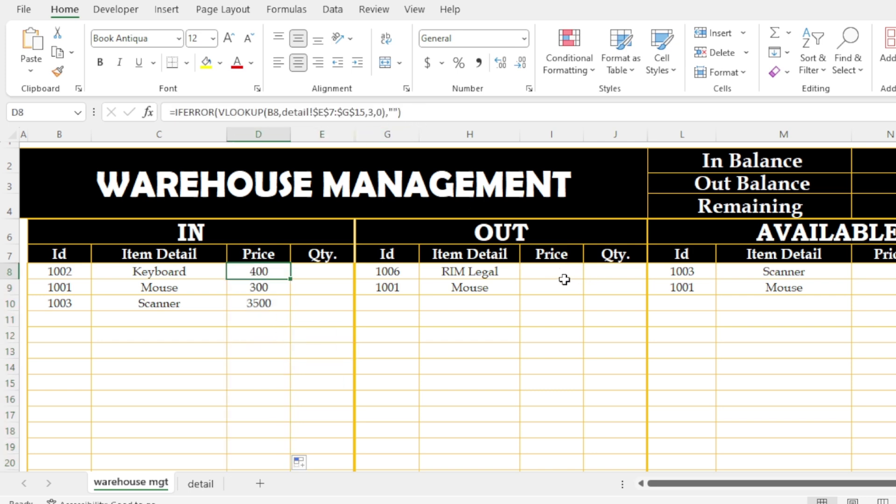
pyautogui.moveTo(405, 112); pyautogui.dragTo(169, 112)
pyautogui.rightClick(191, 112)
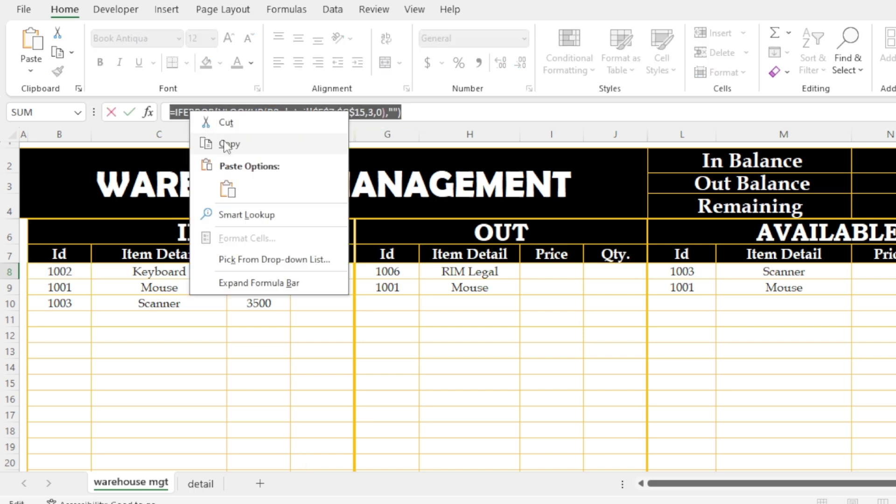
pyautogui.click(227, 142)
pyautogui.press('Escape')
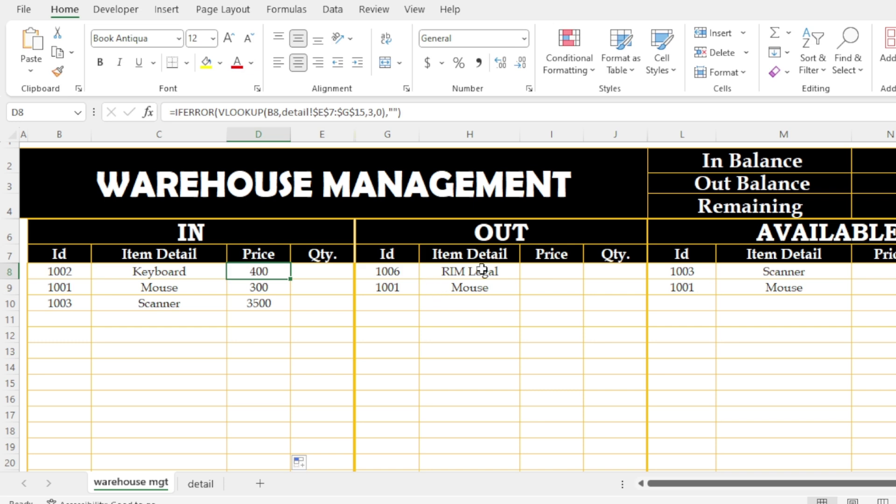
# Paste the price formula into I8 and point its lookup at the OUT Id: =IFERROR(VLOOKUP(G8,detail!$E$7:$G$15,3,0),"").
pyautogui.click(537, 267)
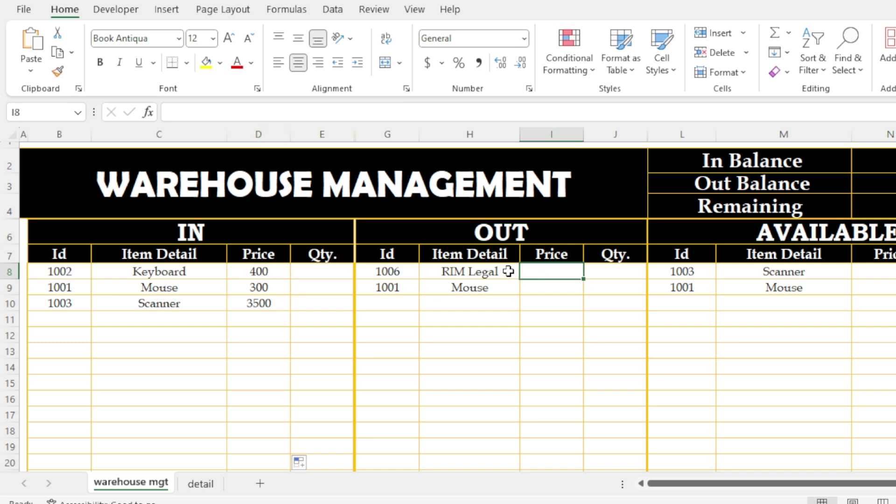
pyautogui.hotkey('ctrl', 'v')
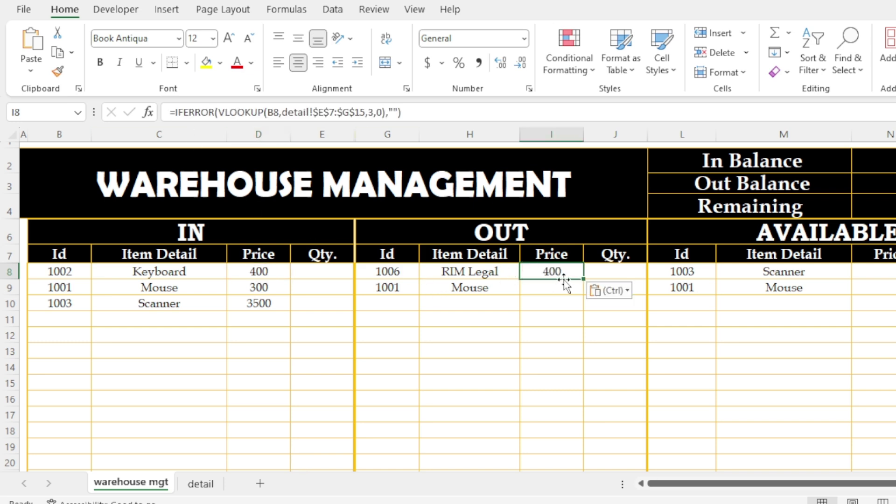
pyautogui.click(397, 272)
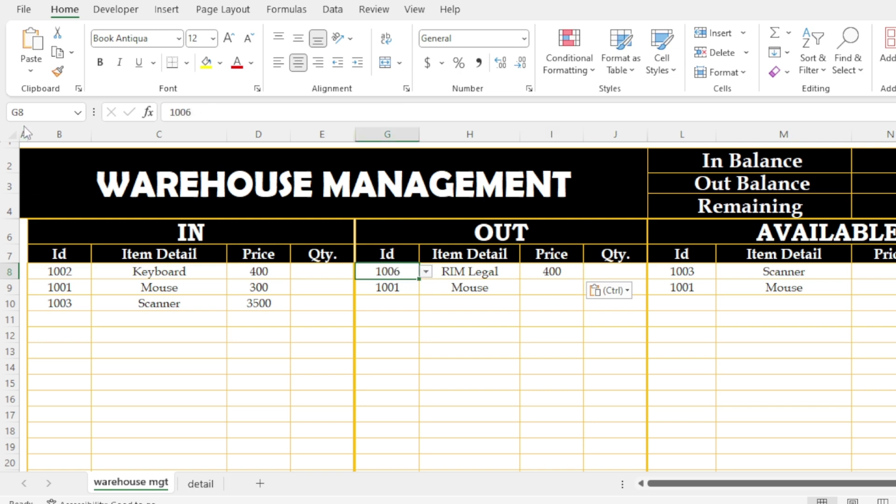
pyautogui.click(553, 272)
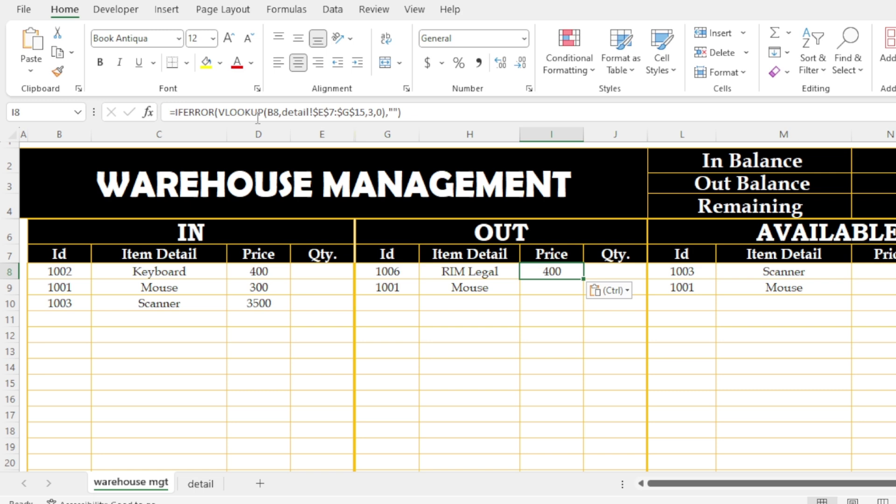
pyautogui.click(275, 113)
pyautogui.press('BackSpace')
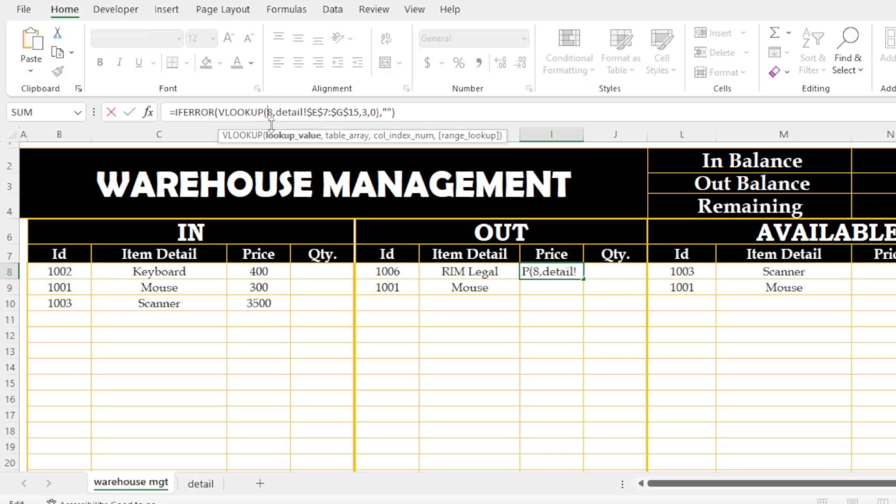
pyautogui.write('g')
pyautogui.press('Return')
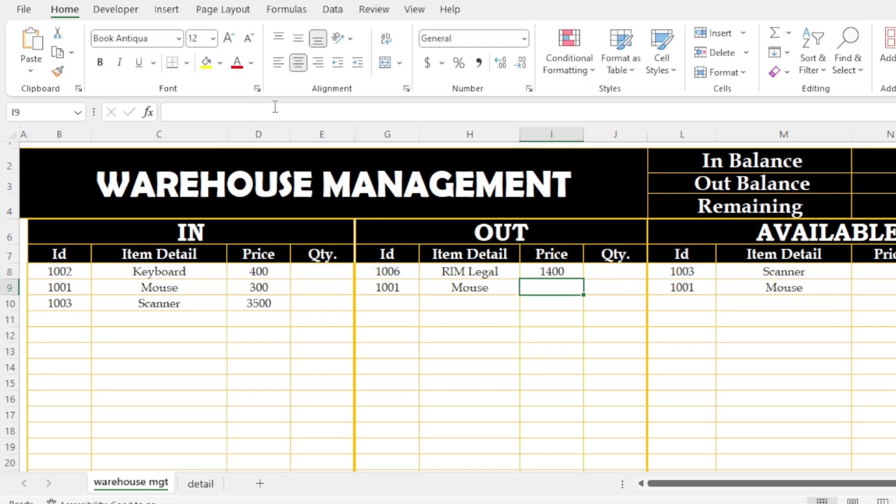
# Test the OUT section's lookups by choosing Id 1001 in G8 and changing it to 1004.
pyautogui.click(391, 273)
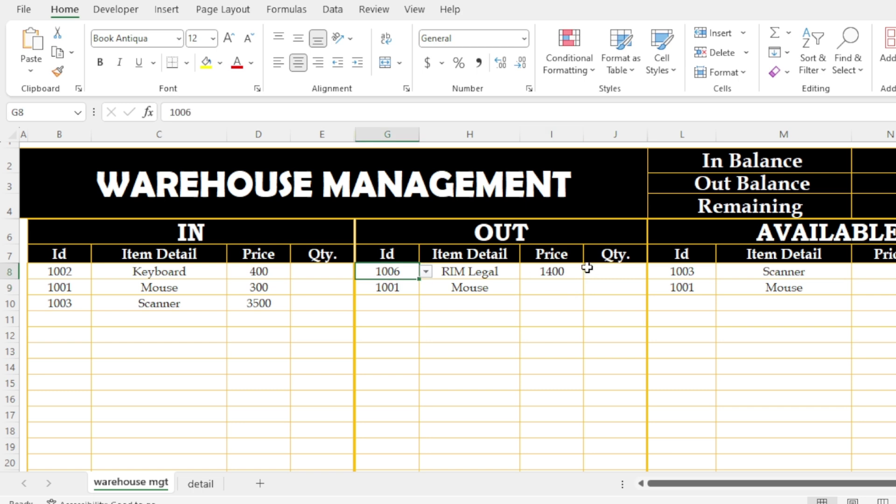
pyautogui.click(426, 271)
pyautogui.click(387, 285)
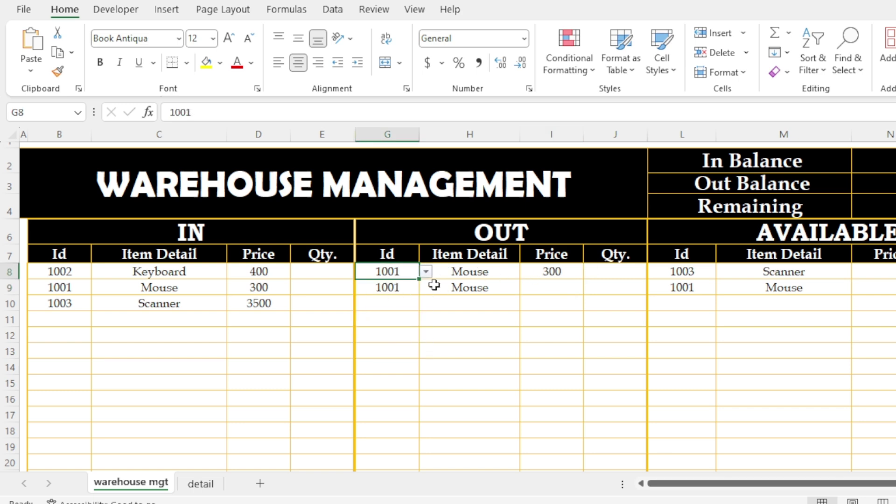
pyautogui.click(427, 272)
pyautogui.click(390, 312)
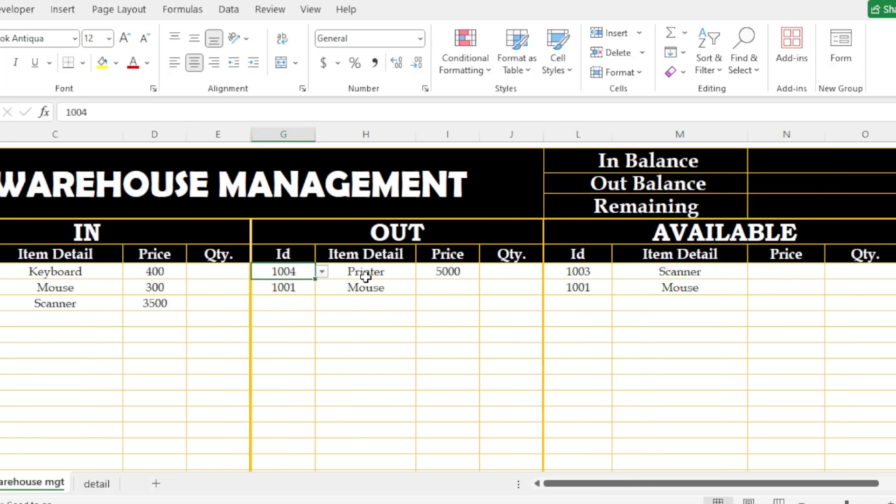
# Fill the price formula from I8 down the OUT section's Price column.
pyautogui.click(455, 275)
pyautogui.doubleClick(480, 279)
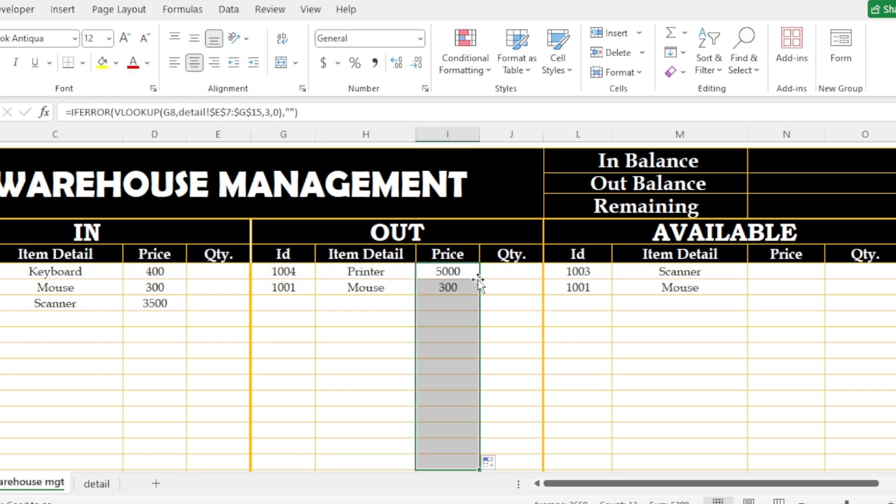
pyautogui.click(442, 351)
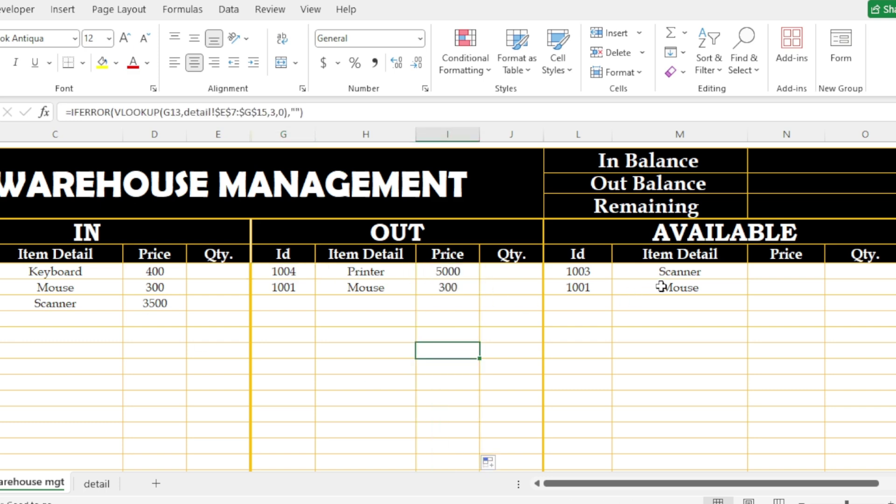
# Paste the price formula into N8 and point its lookup at the AVAILABLE Id: =IFERROR(VLOOKUP(L8,detail!$E$7:$G$15,3,0),"").
pyautogui.click(775, 271)
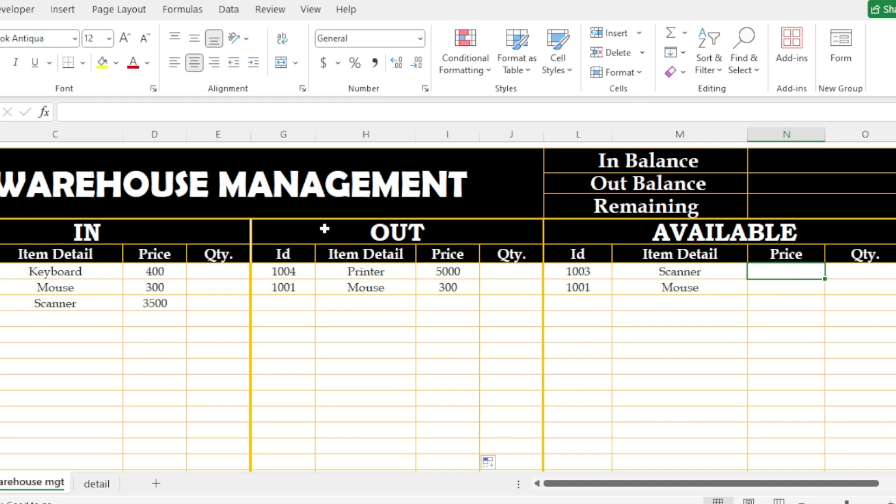
pyautogui.click(210, 115)
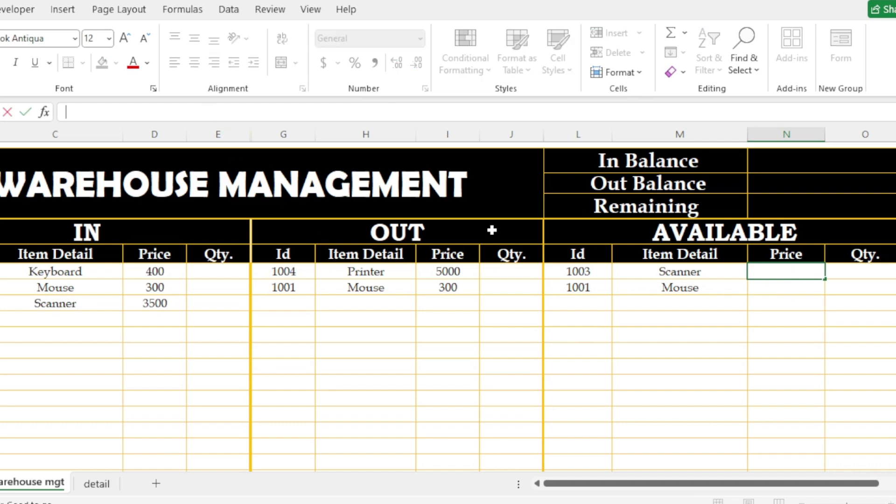
pyautogui.write('=IFERROR(VLOOKUP(B8,detail!$E$7:$G$15,3,0),"")')
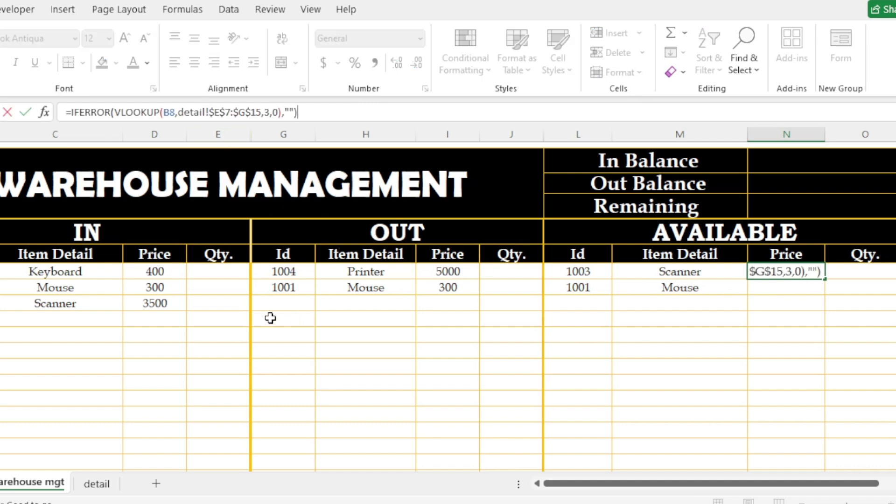
pyautogui.click(586, 272)
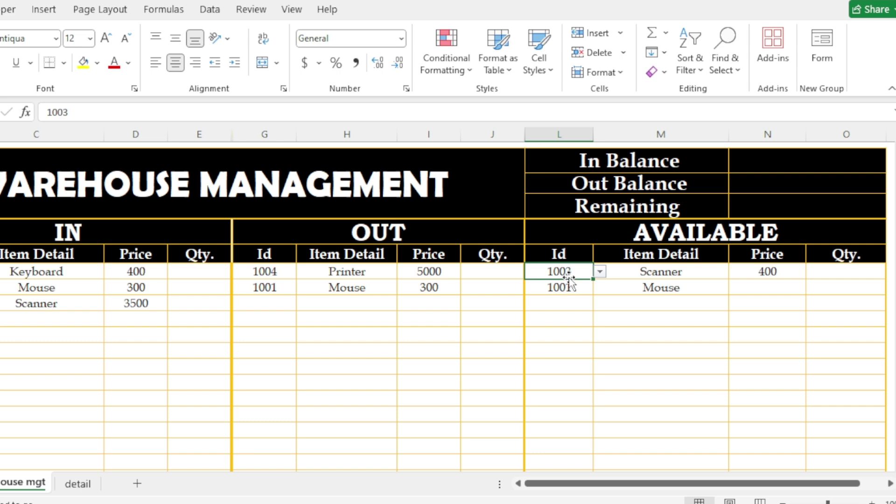
pyautogui.click(768, 273)
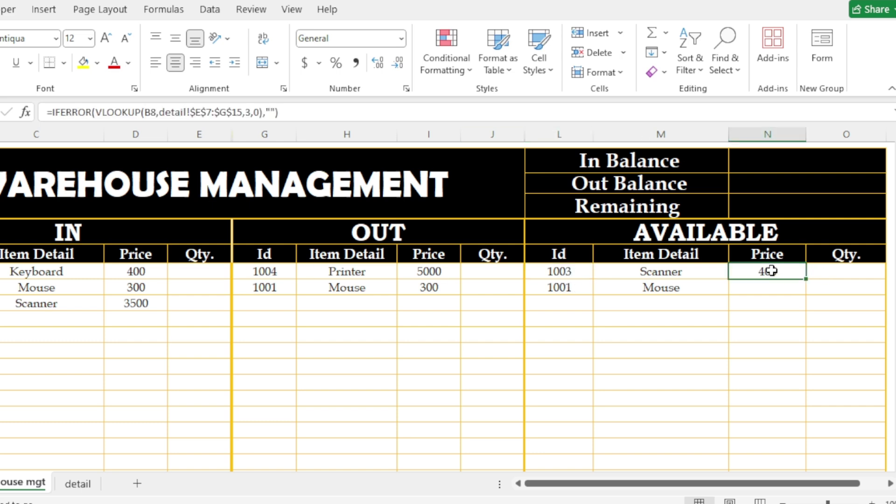
pyautogui.click(151, 113)
pyautogui.press('BackSpace')
pyautogui.press('BackSpace')
pyautogui.write('L')
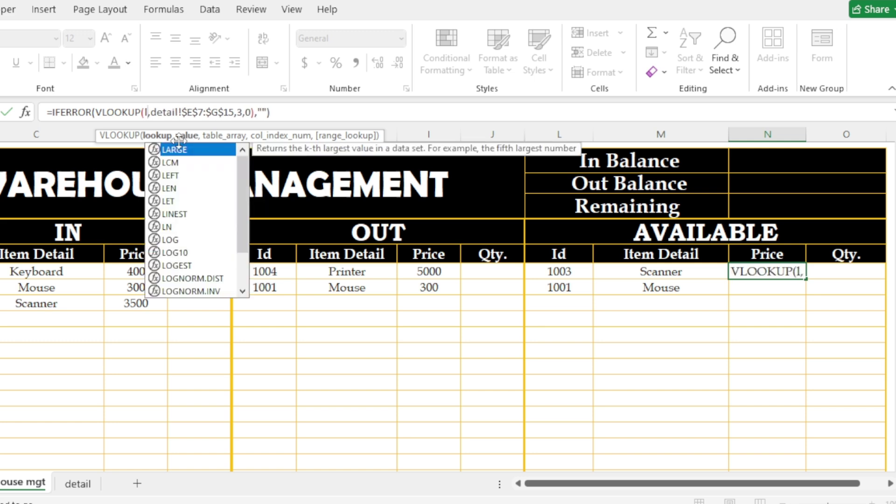
pyautogui.write('8')
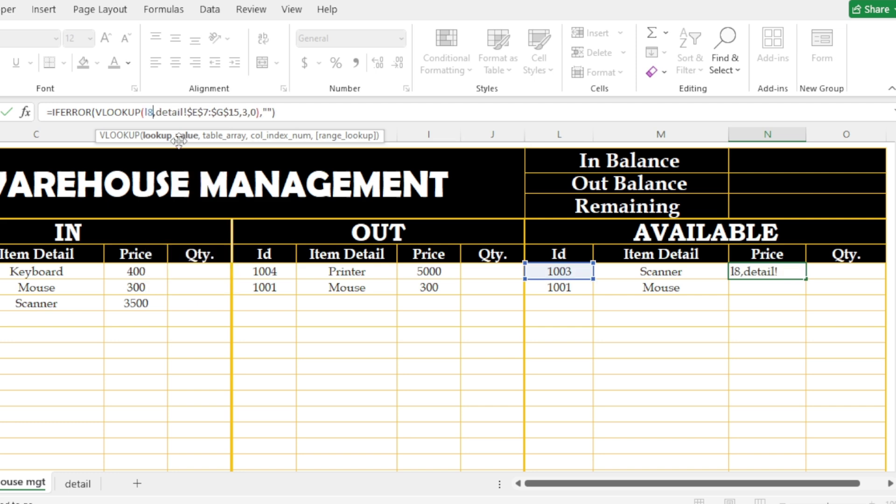
pyautogui.press('Return')
# Fill the price formula from N8 down the AVAILABLE section's Price column.
pyautogui.click(770, 270)
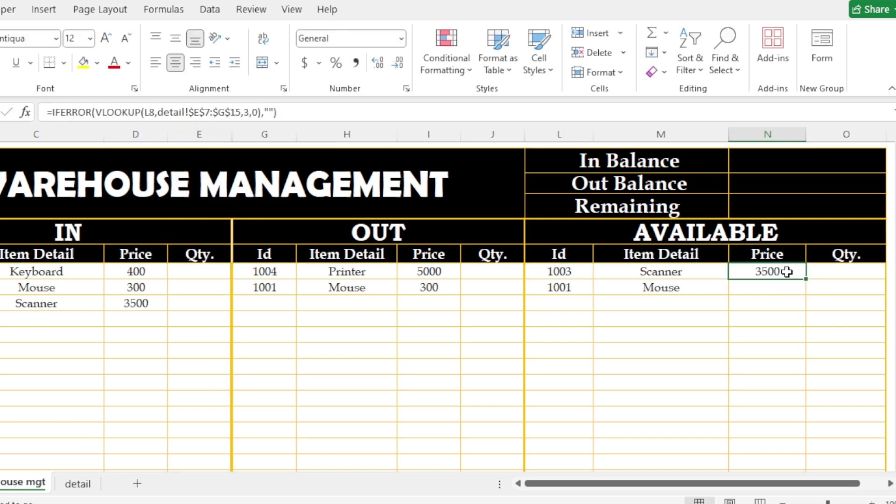
pyautogui.moveTo(806, 279); pyautogui.dragTo(806, 463)
pyautogui.click(430, 382)
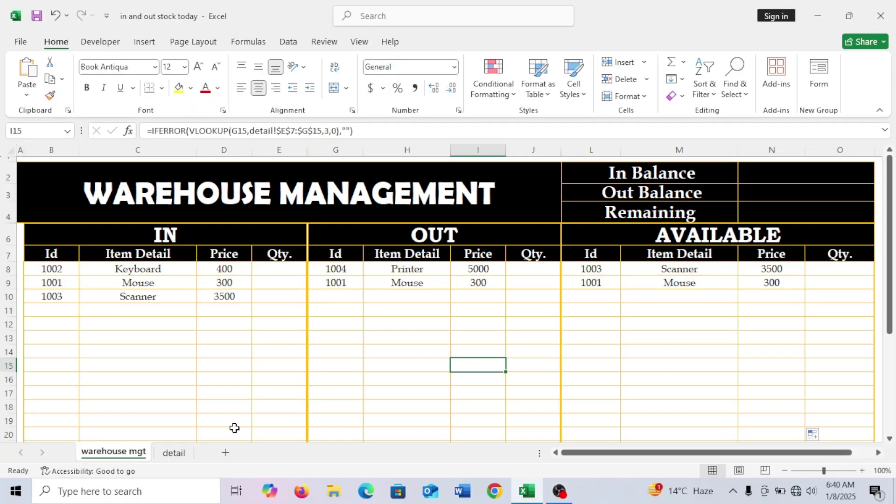
# Choose Ids 1001, 1005 and 1007 in the IN section's cells B8, B9 and B10.
pyautogui.click(54, 270)
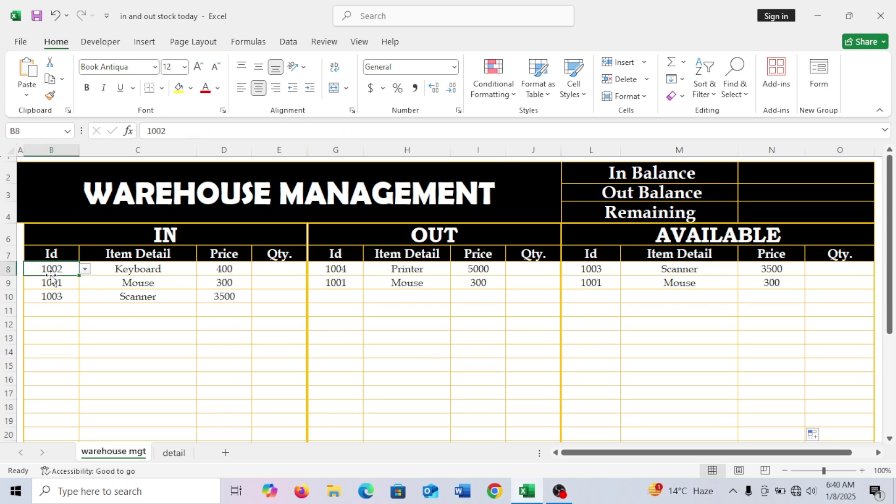
pyautogui.click(85, 269)
pyautogui.click(62, 281)
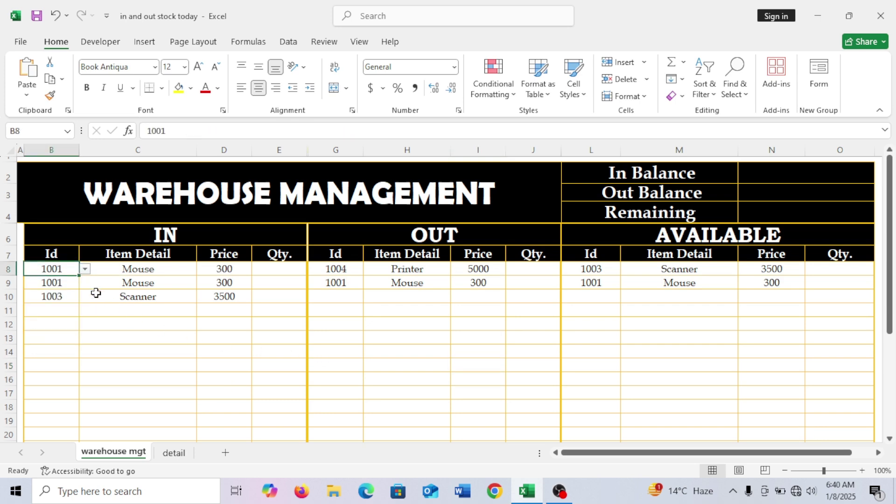
pyautogui.click(76, 283)
pyautogui.click(85, 283)
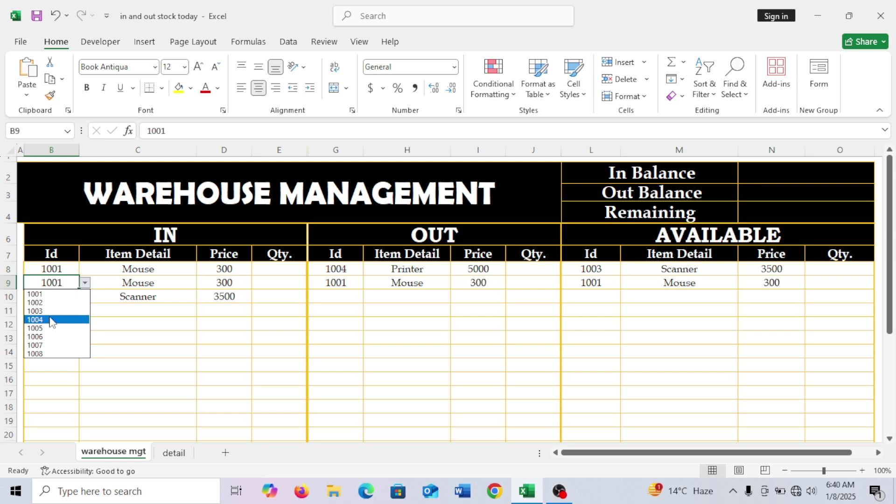
pyautogui.click(52, 328)
pyautogui.click(62, 297)
pyautogui.click(84, 297)
pyautogui.click(54, 359)
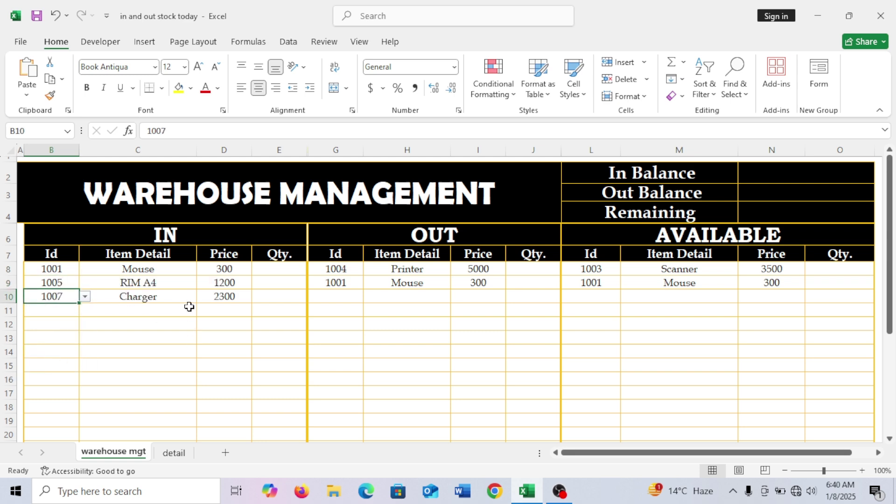
# Choose Ids 1001, 1005 and 1007 in the OUT section's cells G8, G9 and G10.
pyautogui.click(342, 269)
pyautogui.click(370, 269)
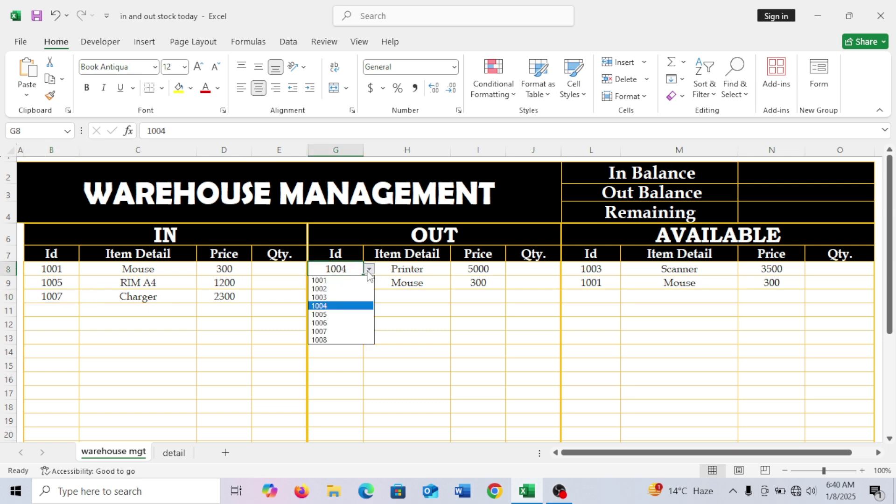
pyautogui.click(347, 283)
pyautogui.click(351, 285)
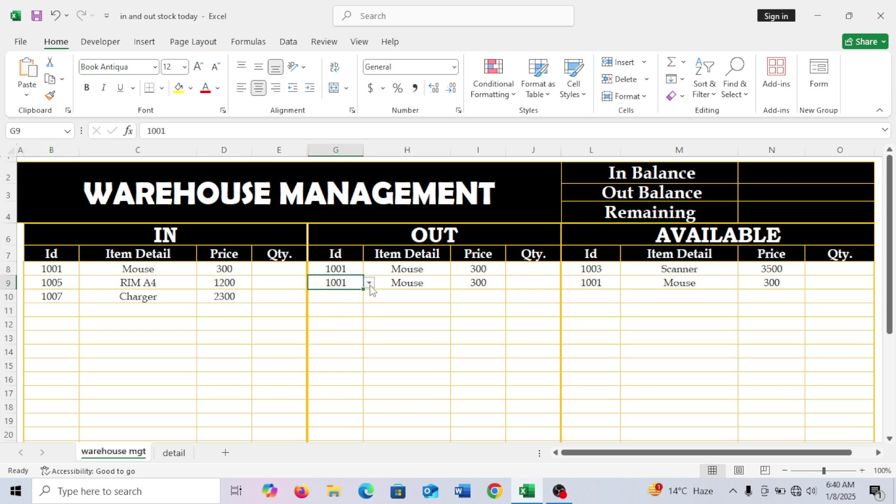
pyautogui.click(369, 284)
pyautogui.click(346, 329)
pyautogui.click(355, 296)
pyautogui.click(369, 296)
pyautogui.click(336, 359)
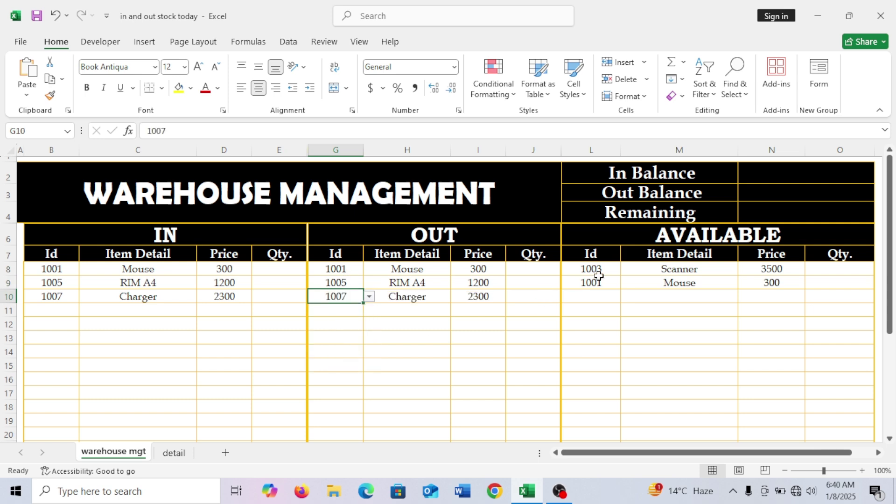
# Choose Ids 1001, 1005 and 1007 in the AVAILABLE section's cells L8, L9 and L10.
pyautogui.click(601, 276)
pyautogui.click(626, 270)
pyautogui.click(604, 283)
pyautogui.click(609, 284)
pyautogui.click(627, 283)
pyautogui.click(582, 329)
pyautogui.click(594, 297)
pyautogui.click(627, 297)
pyautogui.click(582, 359)
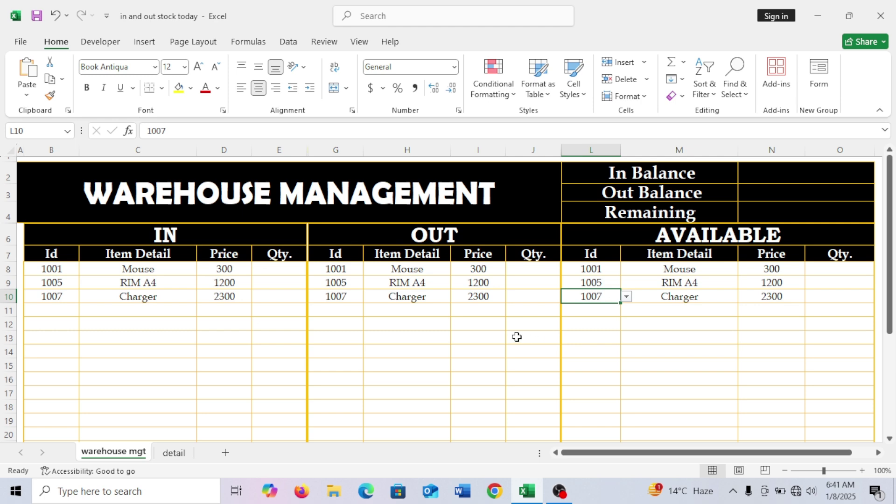
# Enter the IN quantities 50, 100 and 200 for Mouse, RIM A4 and Charger in E8:E10.
pyautogui.click(263, 266)
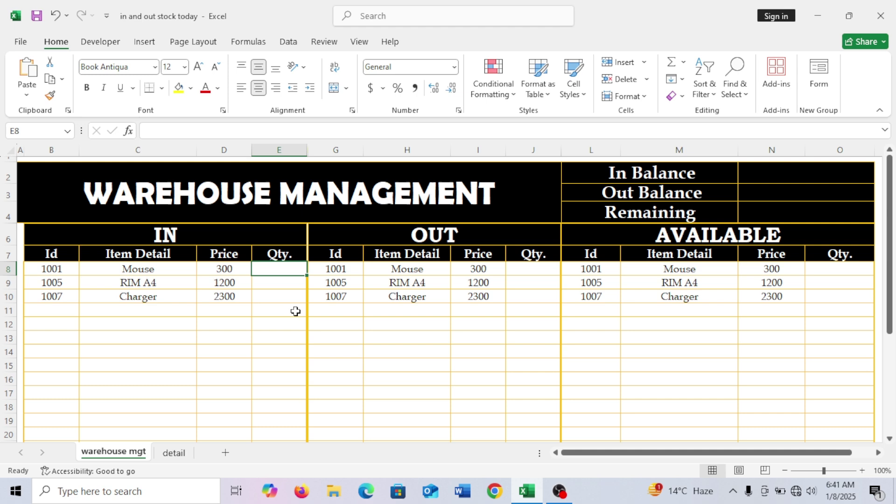
pyautogui.write('50')
pyautogui.press('Return')
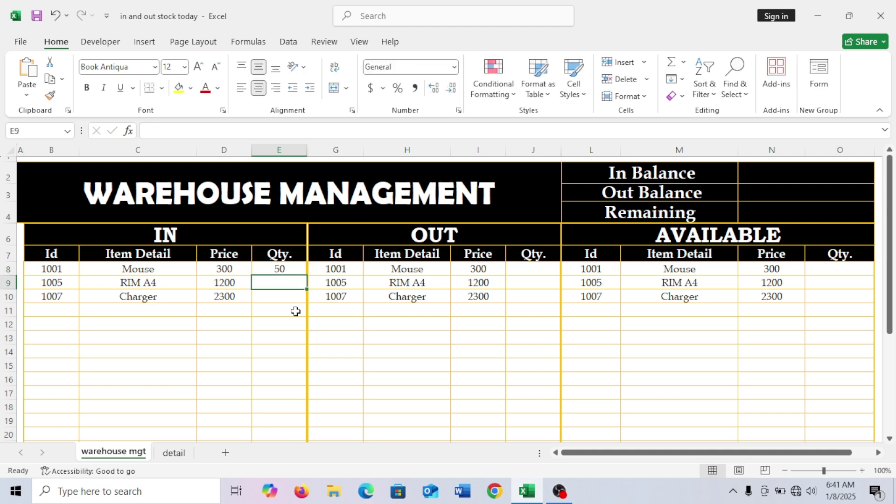
pyautogui.write('100')
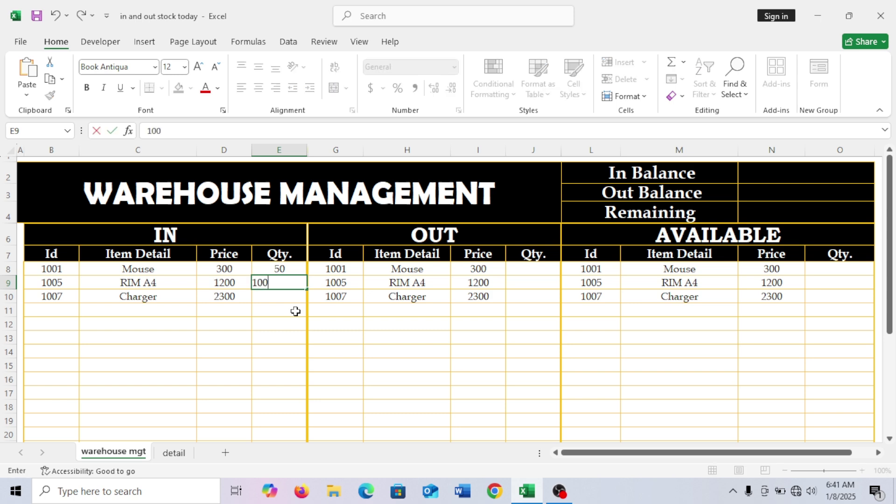
pyautogui.press('Return')
pyautogui.write('200')
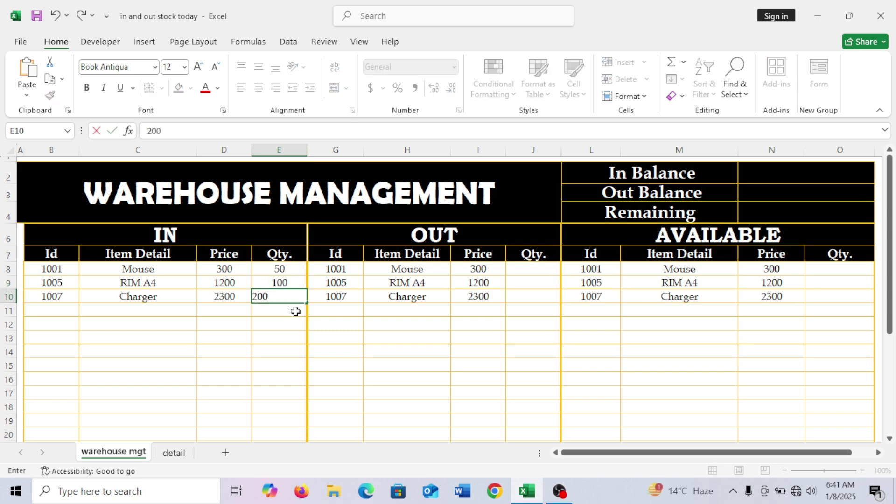
pyautogui.press('Return')
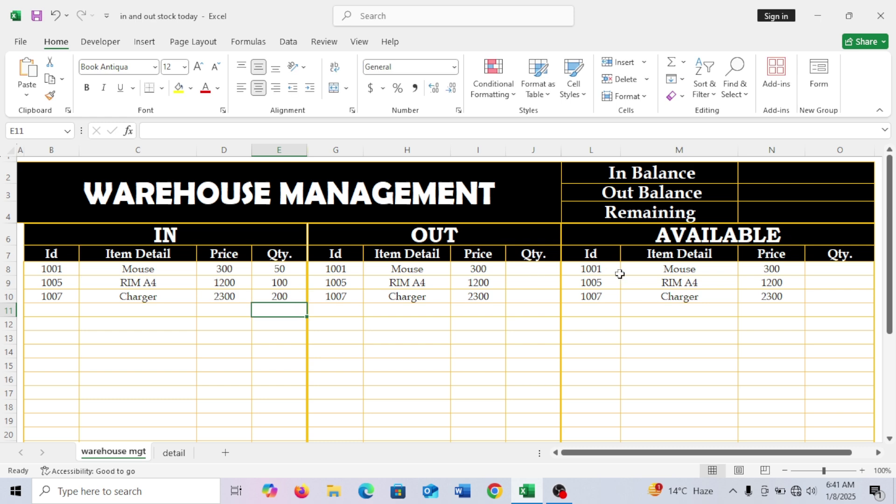
# Enter the OUT quantities 45, 95 and 200 for Mouse, RIM A4 and Charger in J8:J10.
pyautogui.click(522, 269)
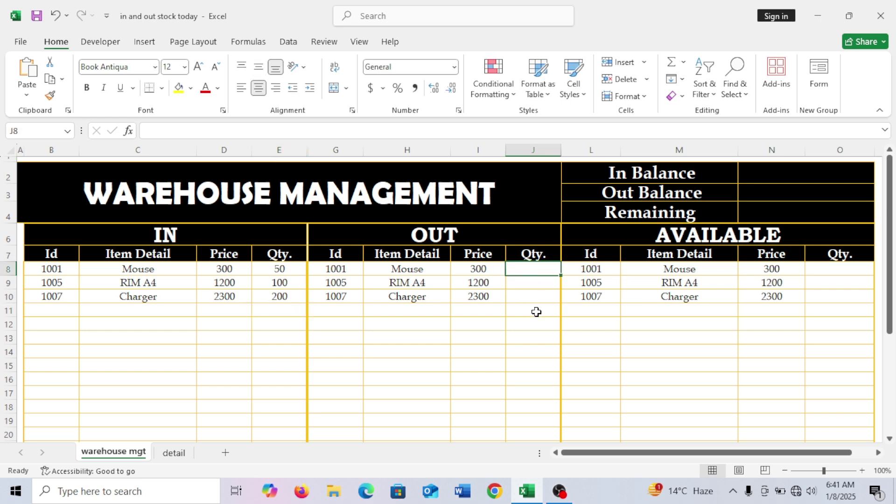
pyautogui.write('45')
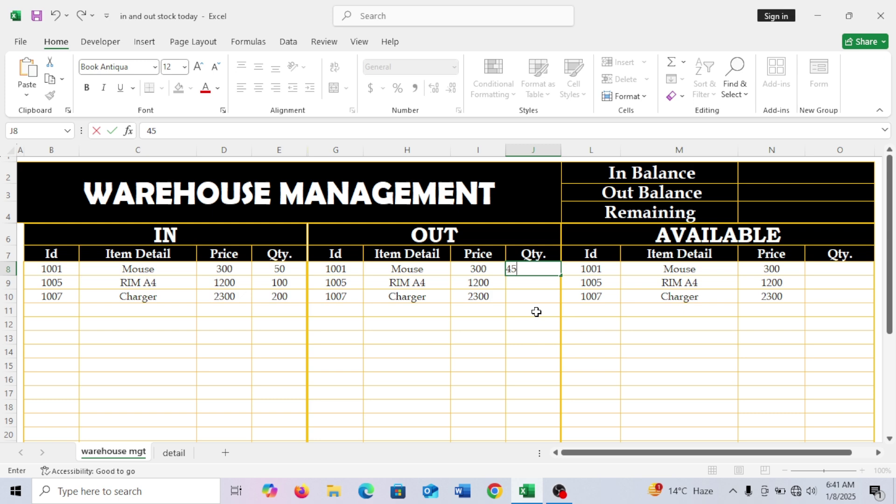
pyautogui.press('Return')
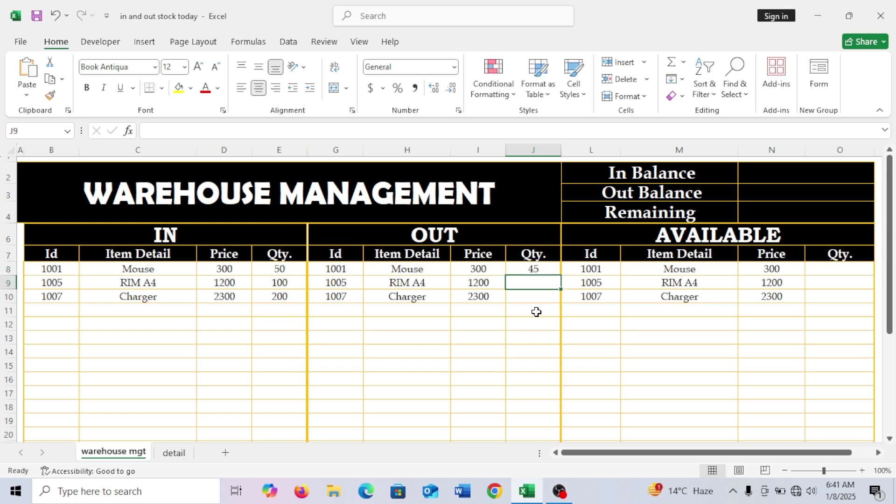
pyautogui.write('95')
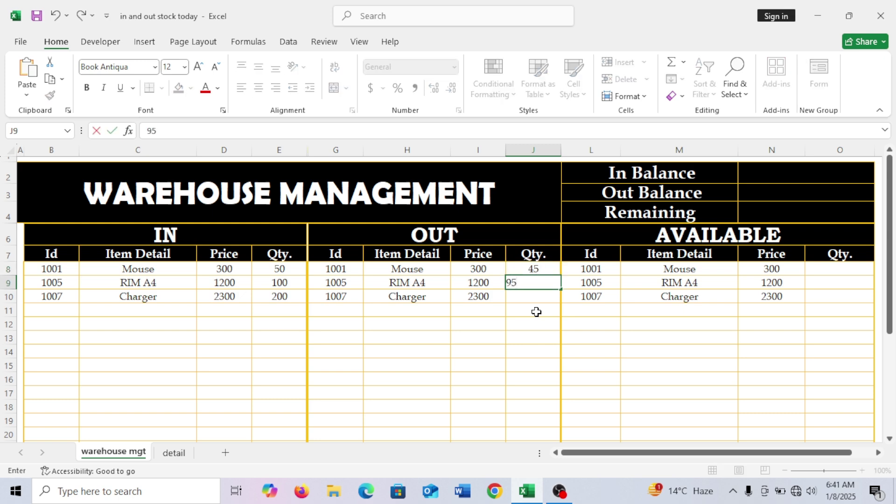
pyautogui.press('Return')
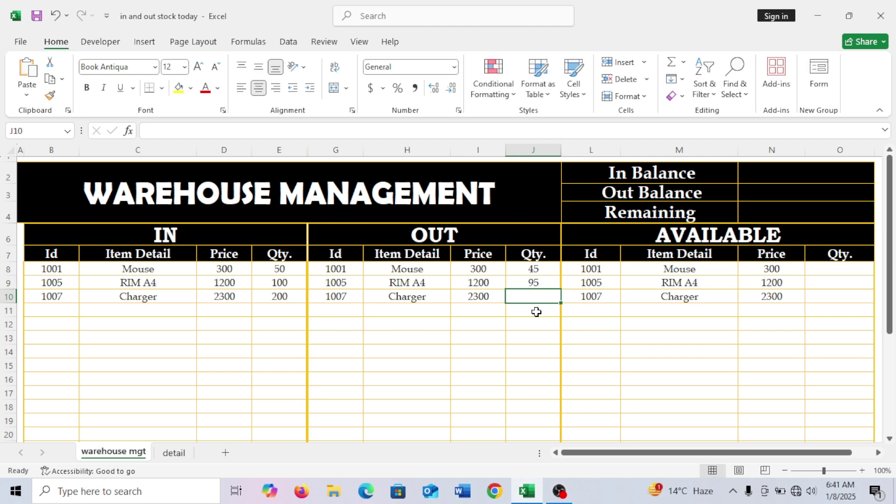
pyautogui.write('200')
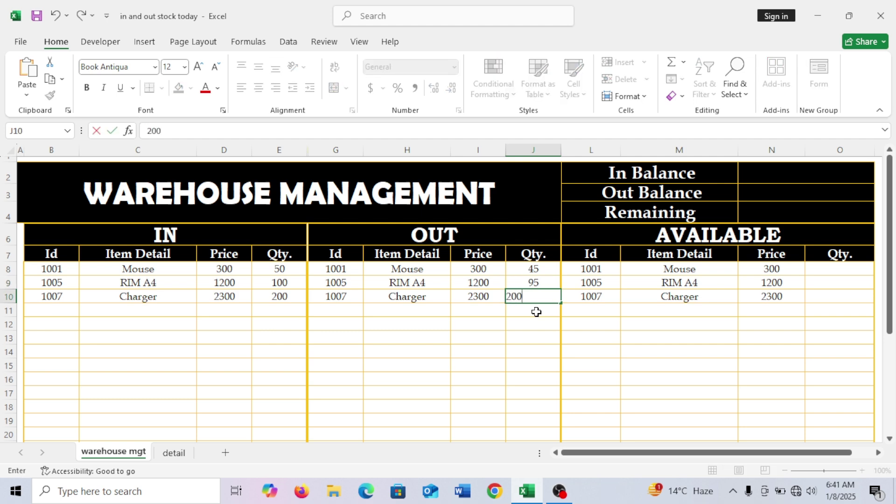
pyautogui.click(532, 352)
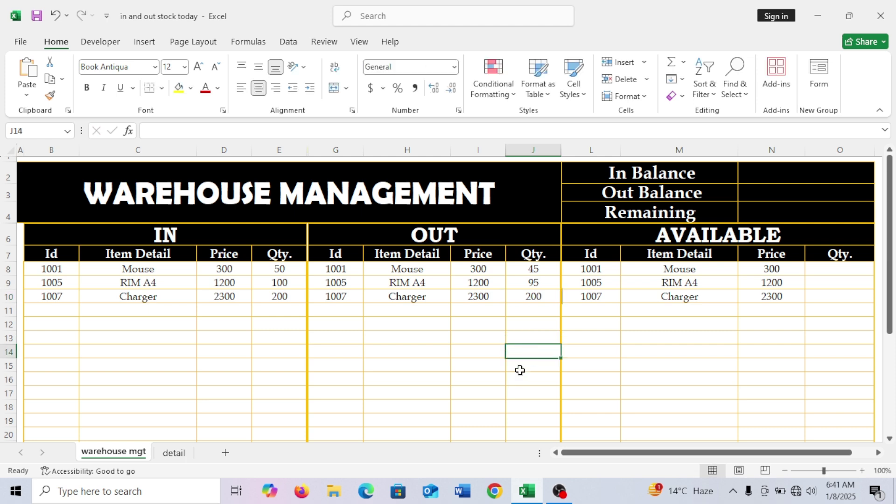
# Start a SUMIF formula in the AVAILABLE quantity cell O8 with the IN item range $C$8:$C$20 as its absolute criteria range.
pyautogui.click(879, 453)
pyautogui.click(878, 453)
pyautogui.click(771, 271)
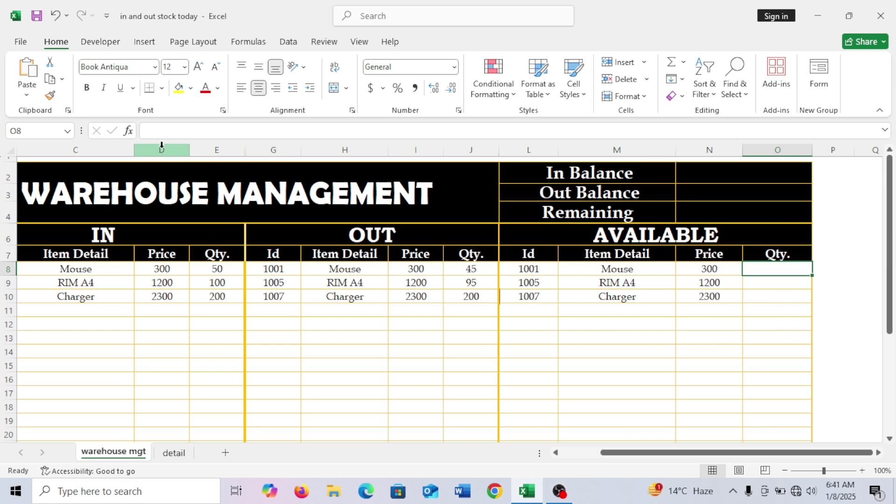
pyautogui.click(167, 129)
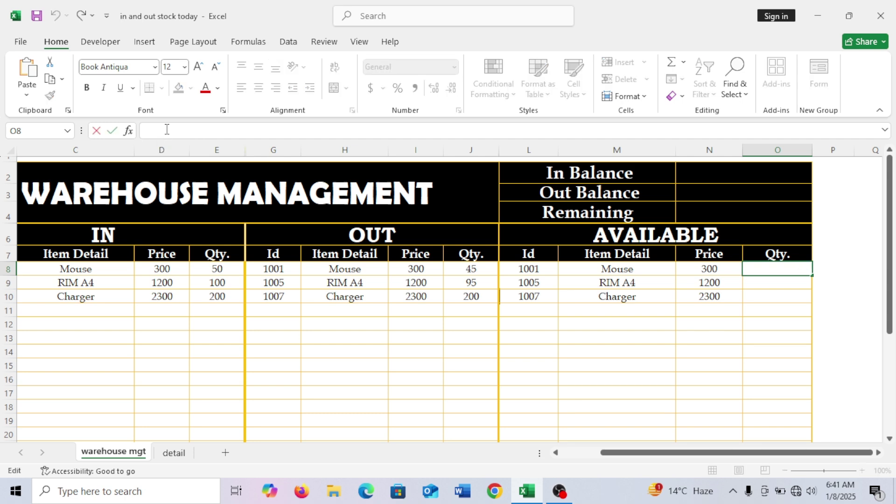
pyautogui.write('=')
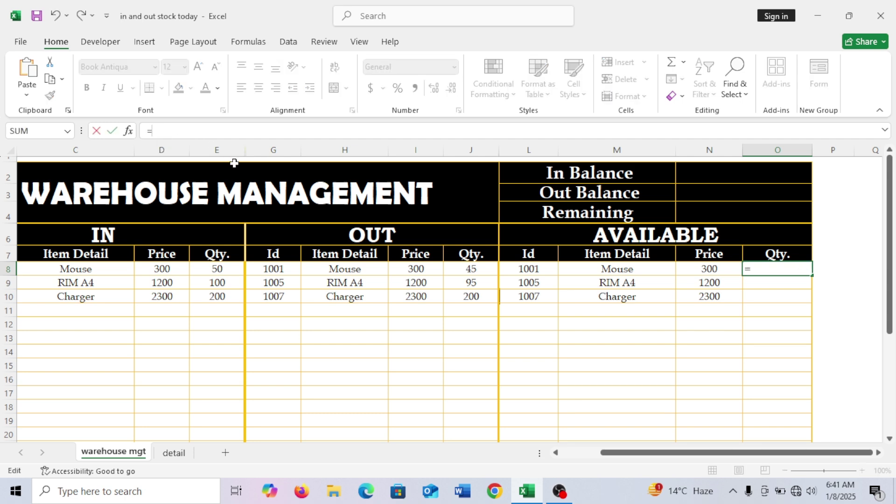
pyautogui.write('sumi')
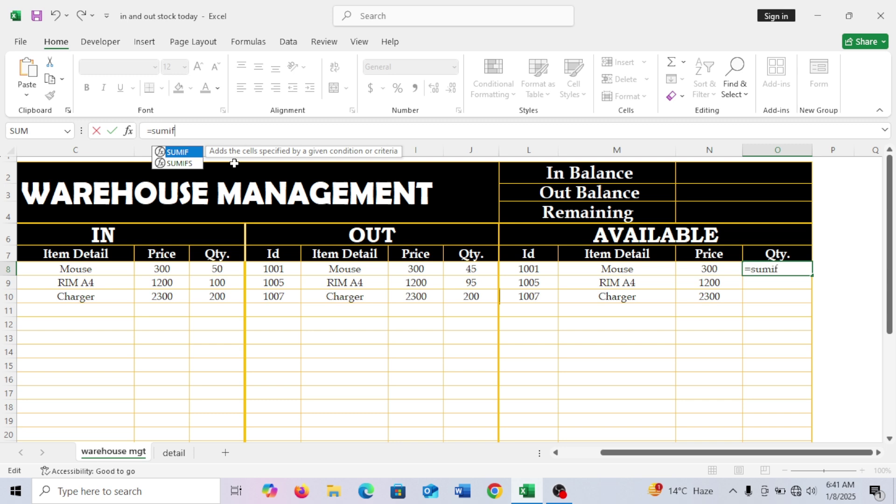
pyautogui.write('f')
pyautogui.press('Tab')
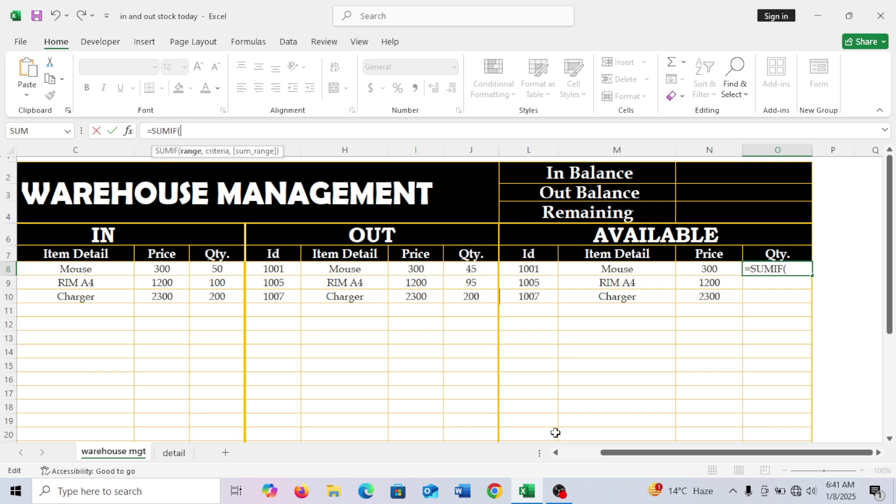
pyautogui.moveTo(630, 453); pyautogui.dragTo(593, 465)
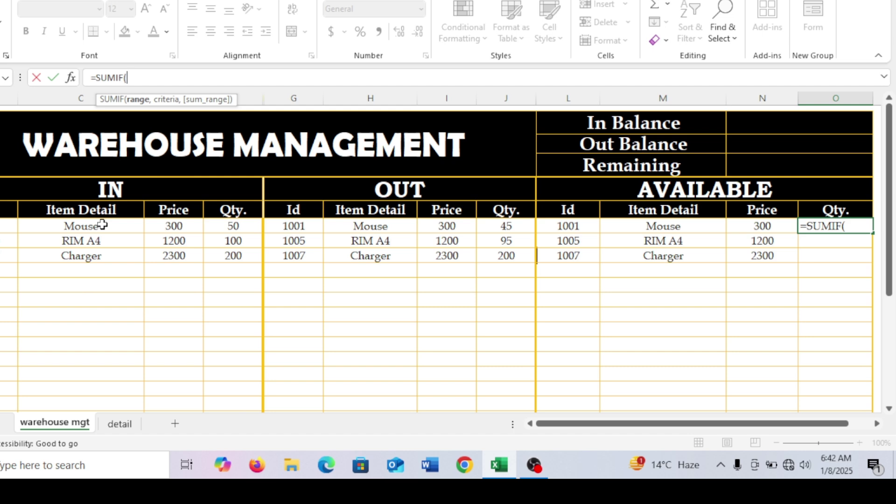
pyautogui.moveTo(102, 225); pyautogui.dragTo(84, 354)
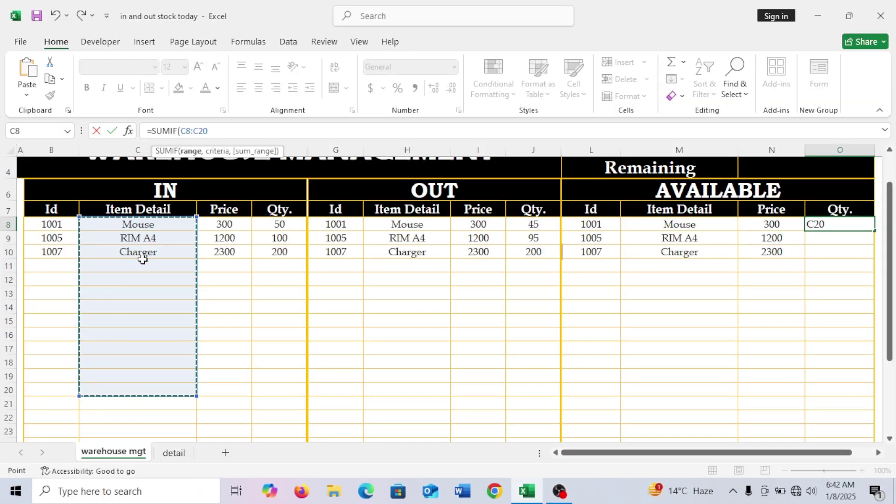
pyautogui.scroll(1, 176, 354)
pyautogui.scroll(1, 175, 355)
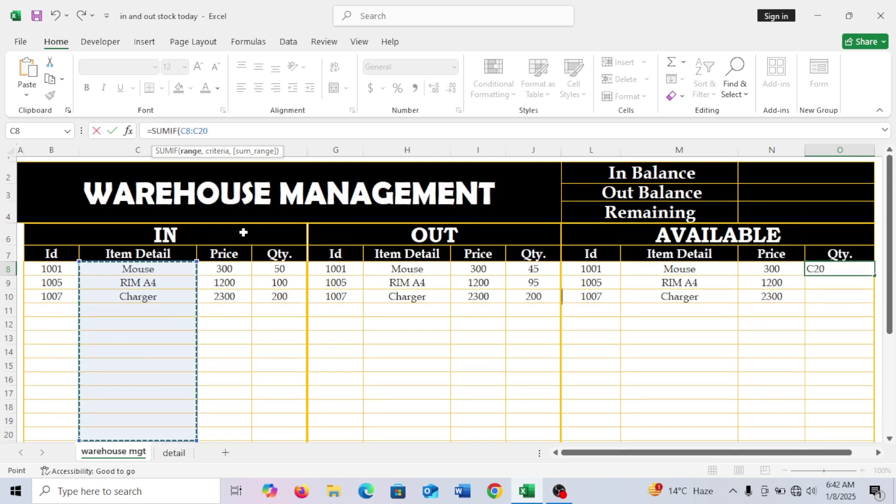
pyautogui.press('F4')
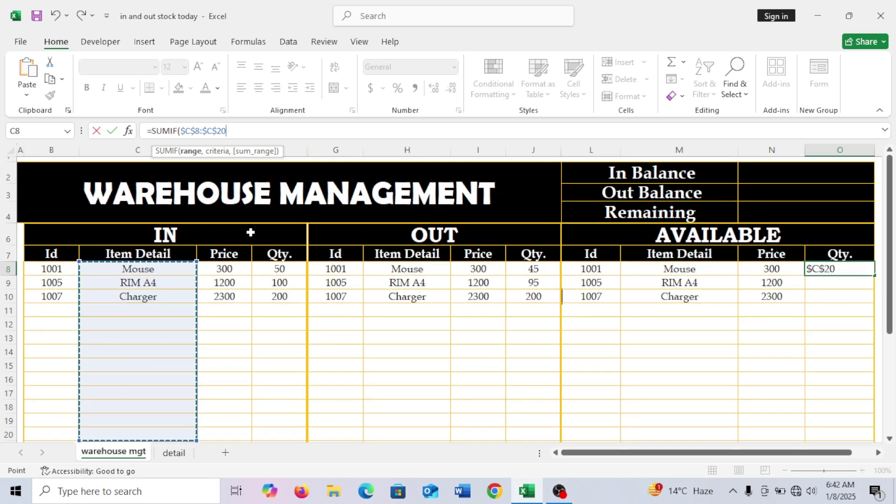
pyautogui.write(',')
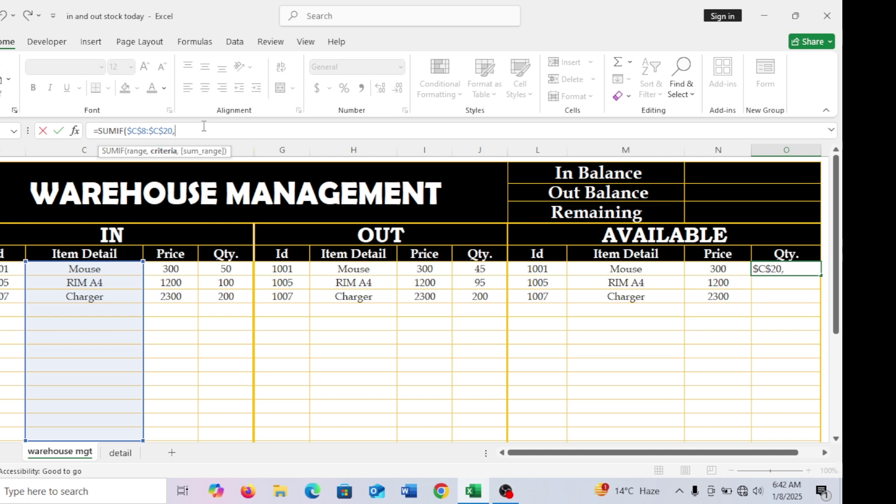
# Complete the first SUMIF with criteria M8 and the absolute IN quantity range $E$8:$E$20.
pyautogui.click(639, 270)
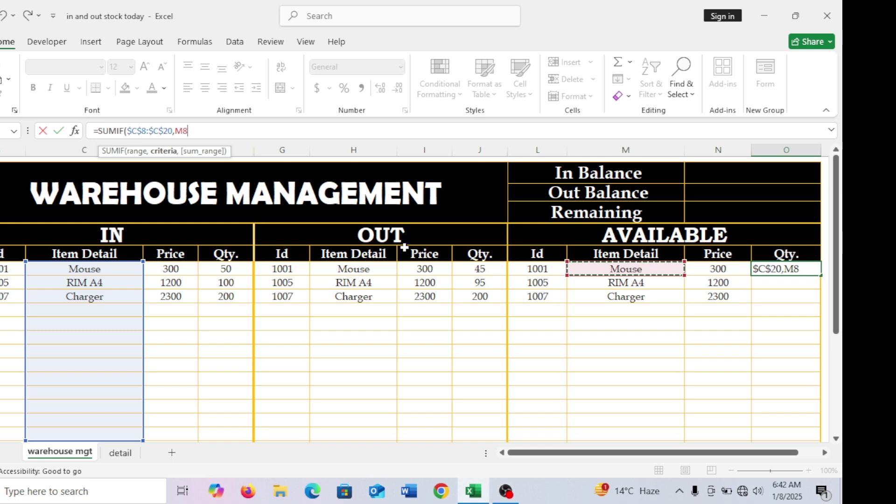
pyautogui.write(',')
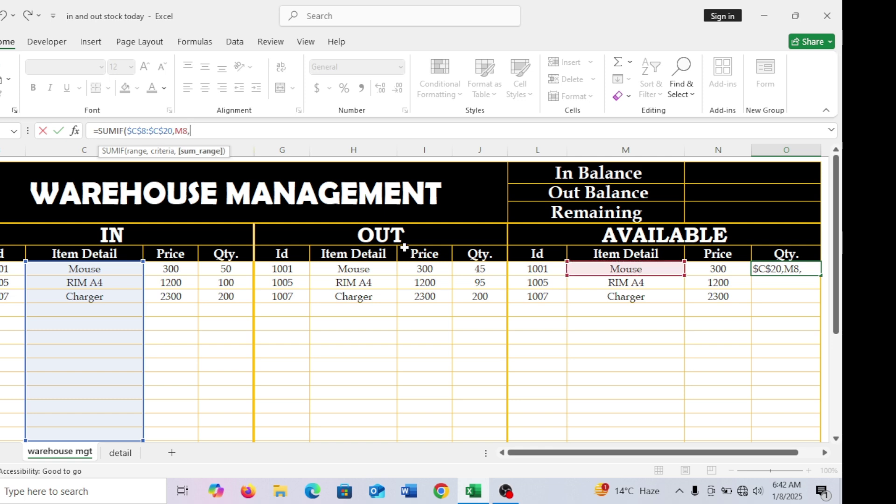
pyautogui.moveTo(216, 266); pyautogui.dragTo(220, 434)
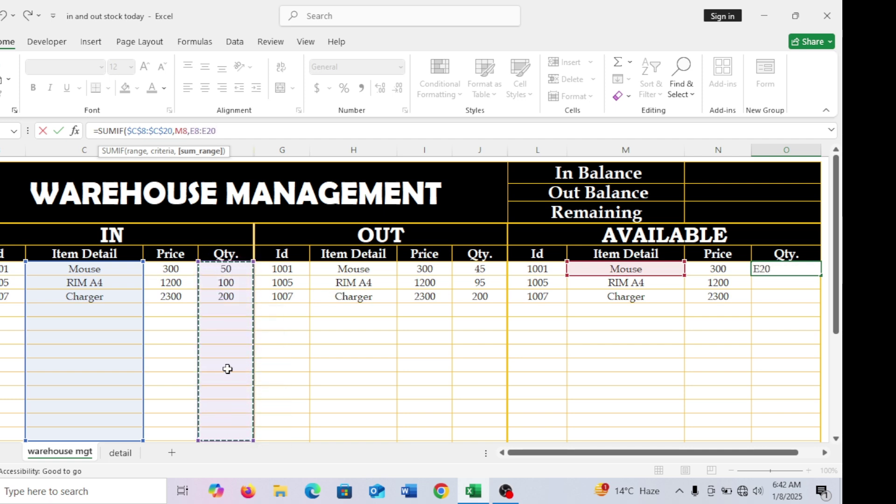
pyautogui.press('F4')
pyautogui.write(')')
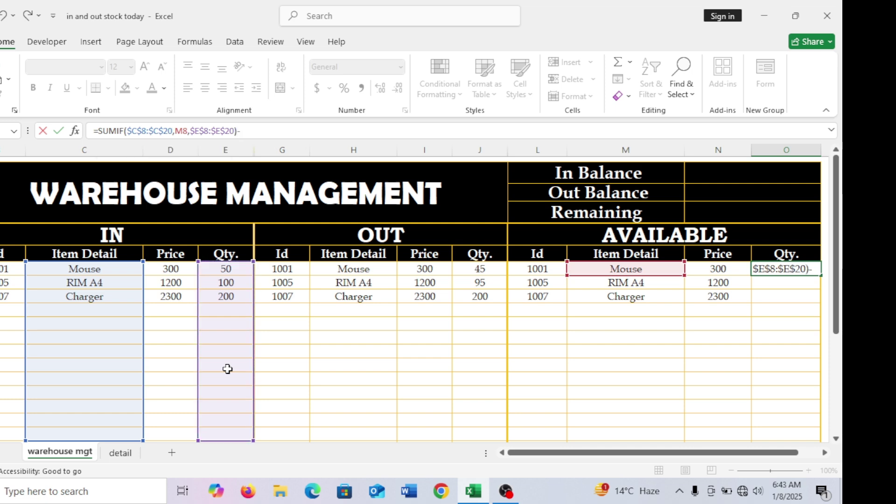
# Subtract the OUT stock in the O8 formula with -SUMIF($H$8:$H$20,M8,$J$8:$J$20) and commit it.
pyautogui.write('-su')
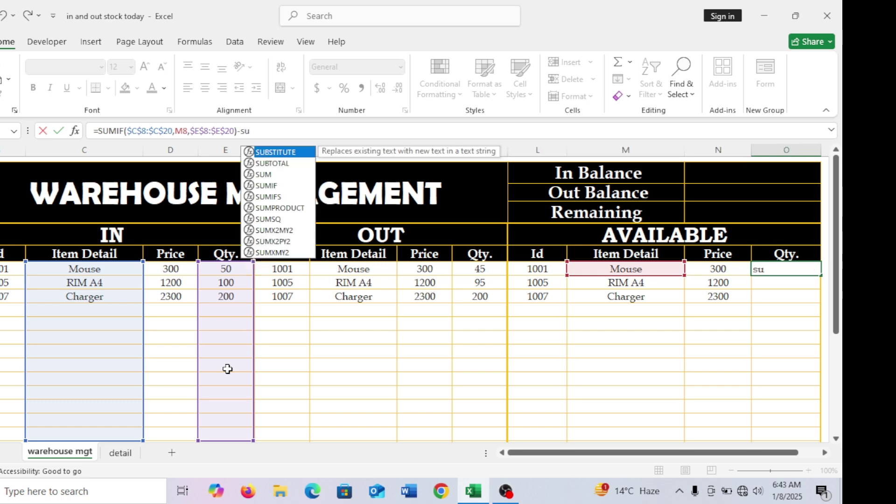
pyautogui.write('mif')
pyautogui.press('Tab')
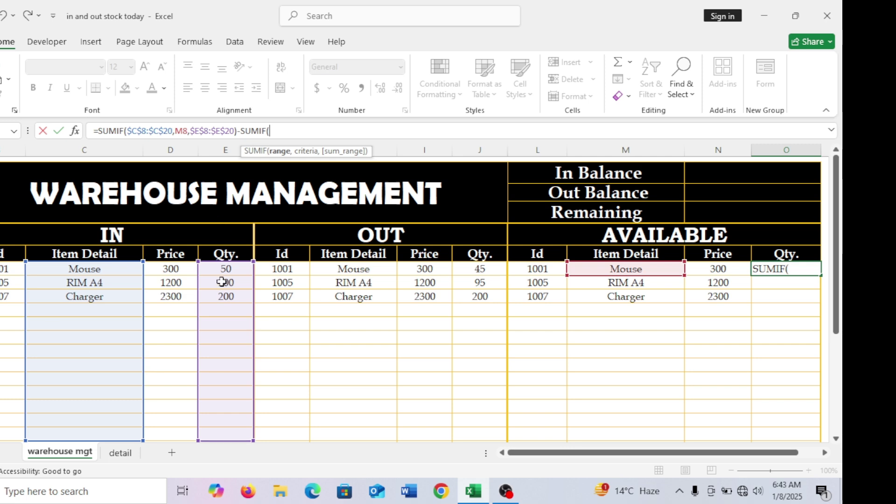
pyautogui.moveTo(361, 267); pyautogui.dragTo(366, 434)
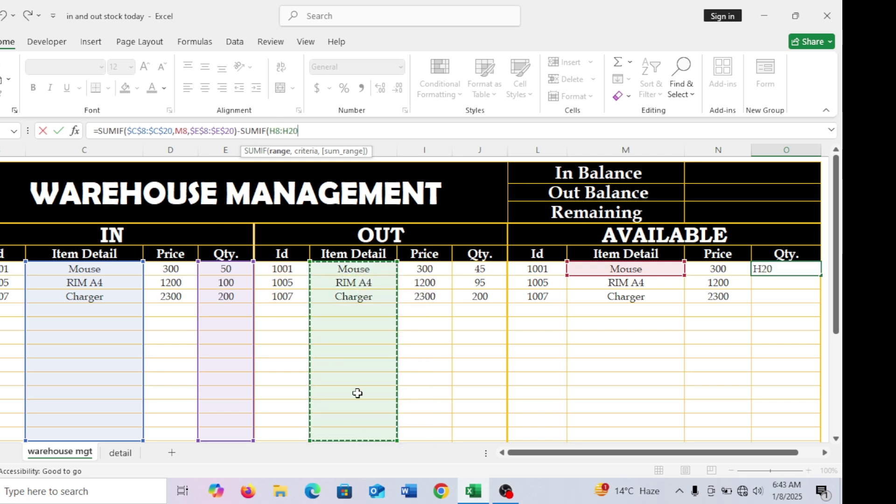
pyautogui.press('F4')
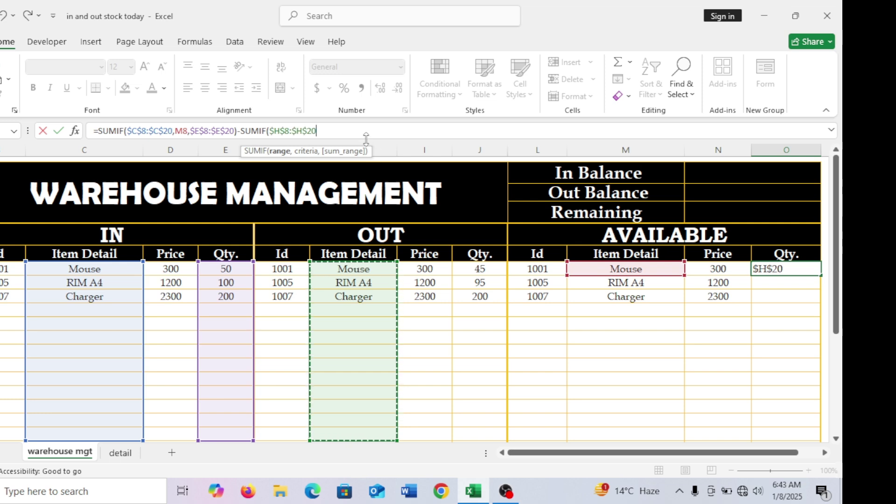
pyautogui.write(',')
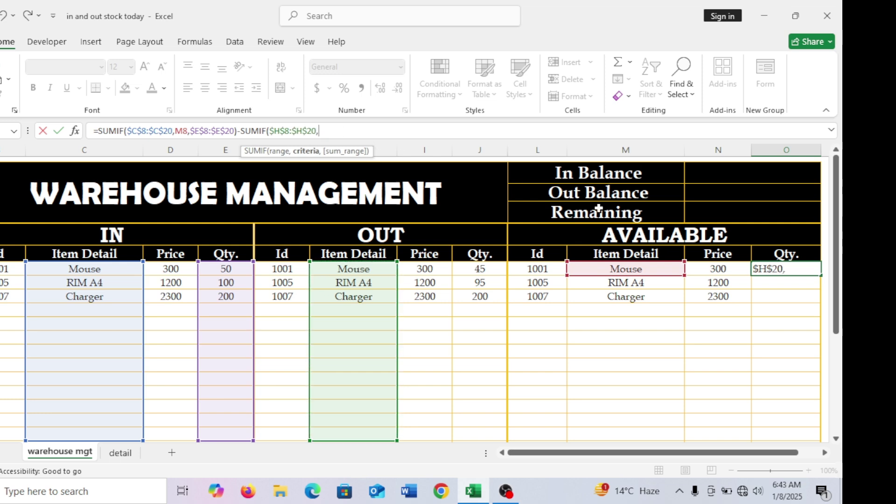
pyautogui.click(647, 270)
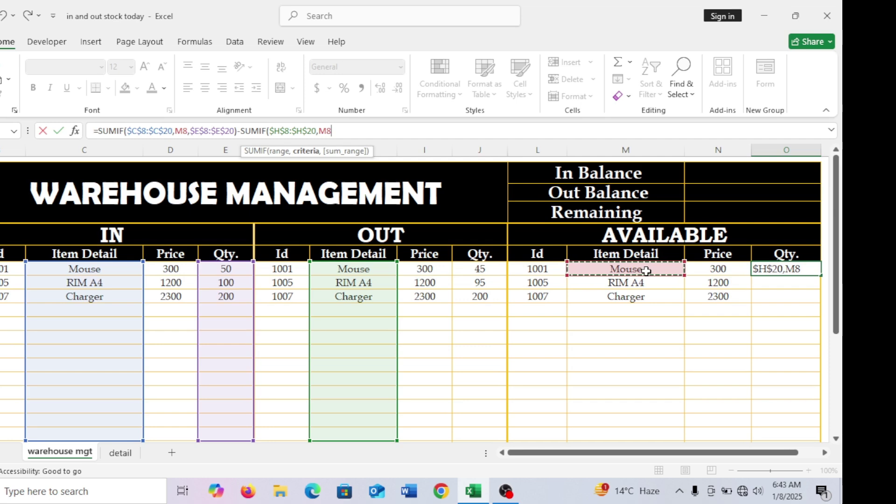
pyautogui.write(',')
pyautogui.moveTo(485, 269); pyautogui.dragTo(478, 416)
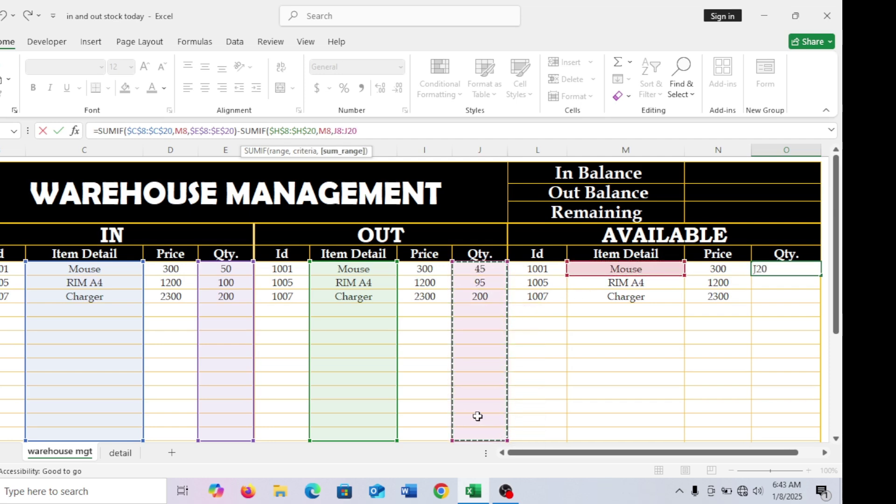
pyautogui.press('F4')
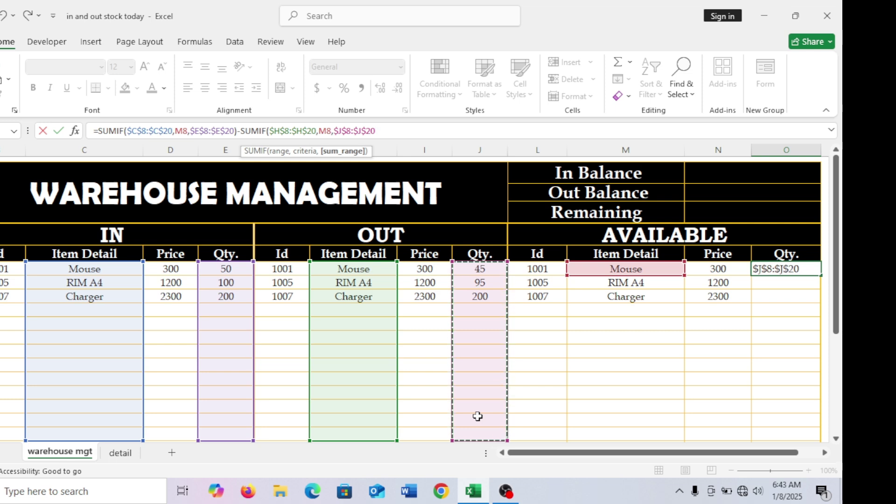
pyautogui.write(')')
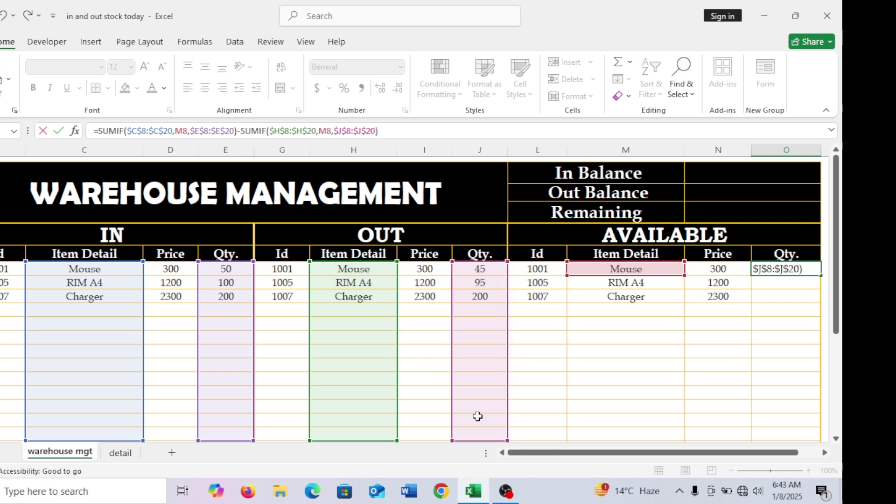
pyautogui.press('Return')
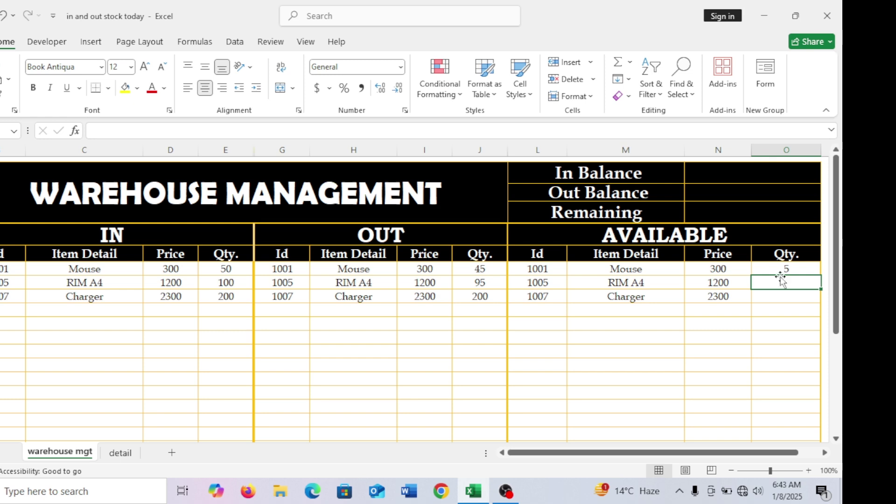
# Fill the O8 available-quantity formula down through O20.
pyautogui.click(780, 272)
pyautogui.moveTo(820, 274); pyautogui.dragTo(820, 435)
pyautogui.click(716, 338)
pyautogui.click(278, 327)
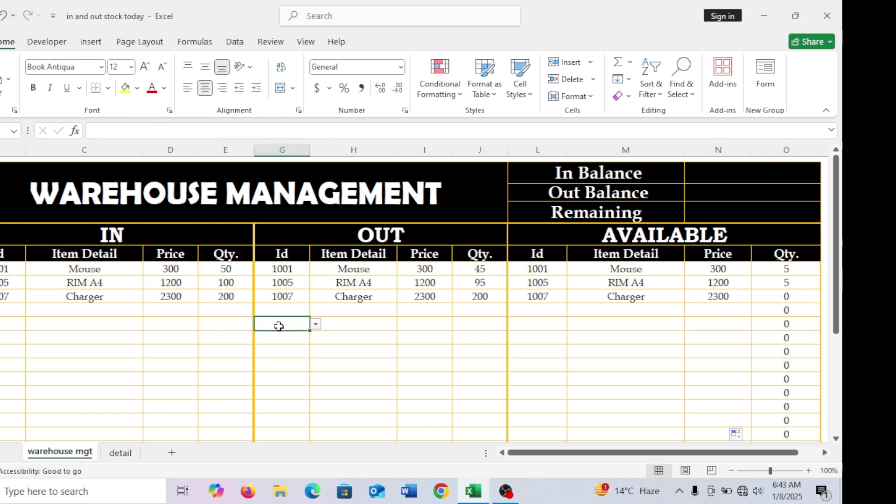
# Compare the Mouse row's IN quantity in E8 and OUT quantity in J8 with the available quantity in O8.
pyautogui.click(219, 269)
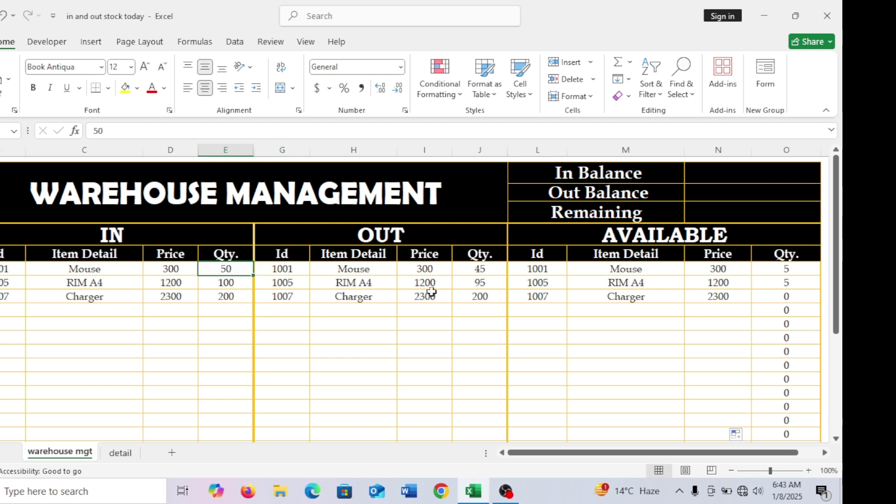
pyautogui.click(487, 270)
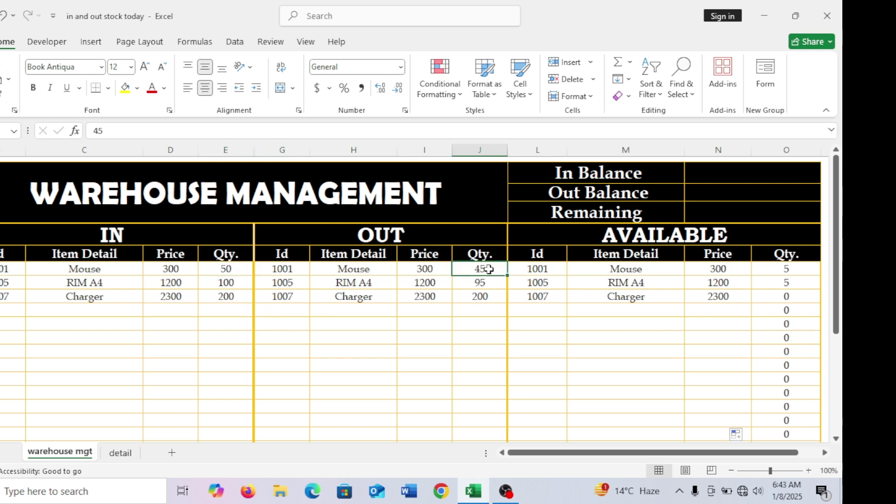
pyautogui.click(801, 271)
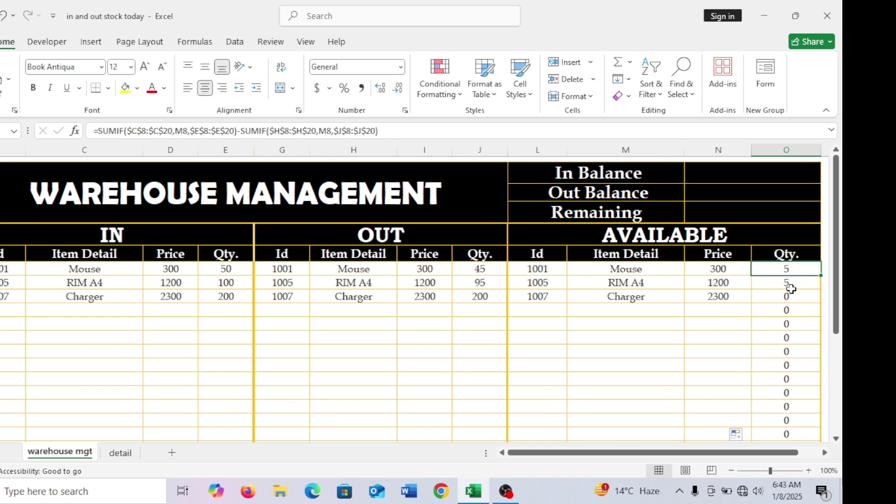
# Compare the RIM A4 row's IN quantity in E9 and OUT quantity in J9 with the available quantity in O9.
pyautogui.click(230, 286)
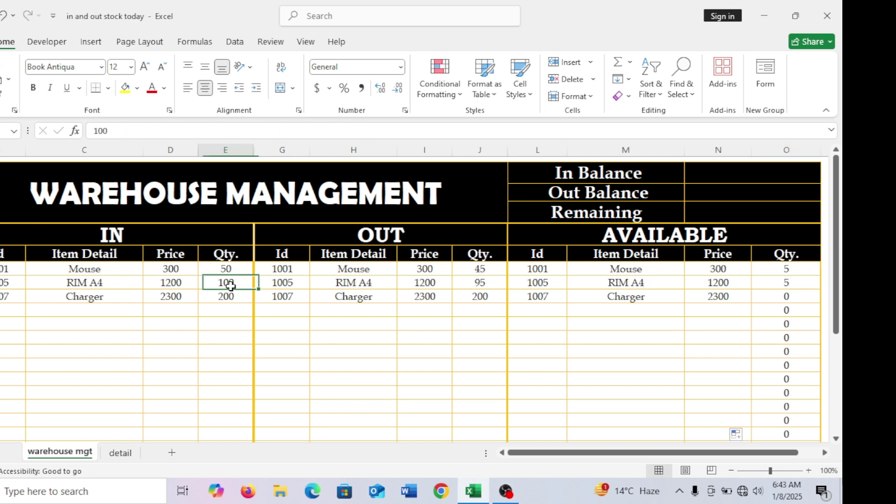
pyautogui.click(470, 286)
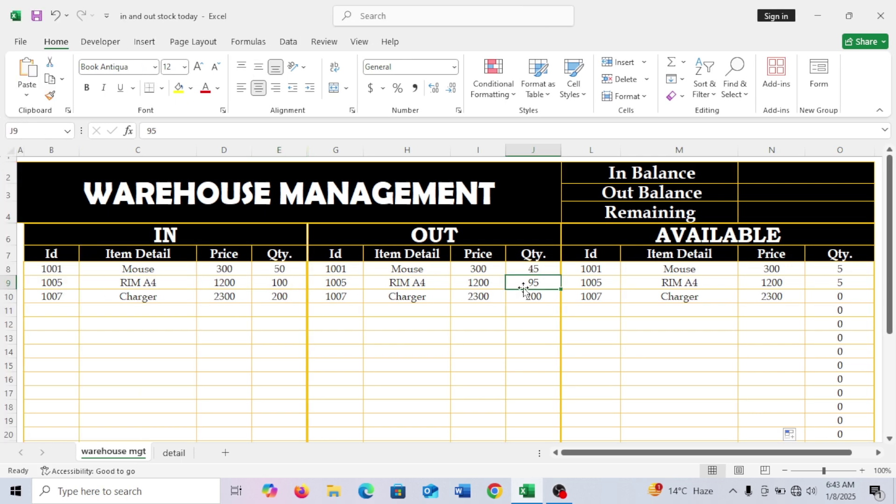
pyautogui.click(844, 285)
# Add an IN entry in row 11 with Id 1004 and quantity 35.
pyautogui.click(46, 309)
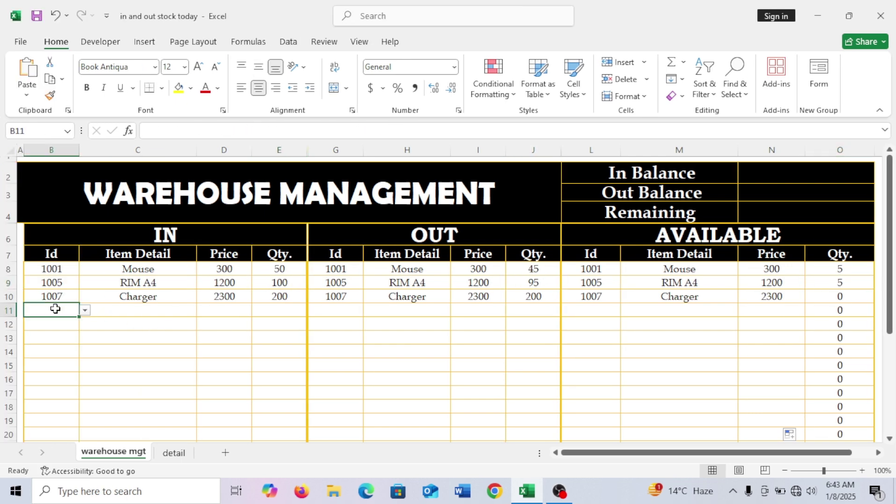
pyautogui.click(85, 310)
pyautogui.click(50, 348)
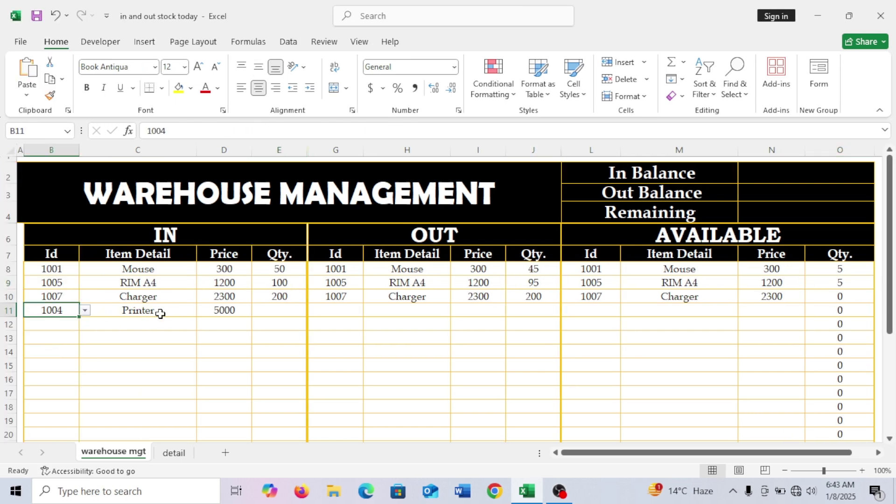
pyautogui.click(283, 308)
pyautogui.write('3')
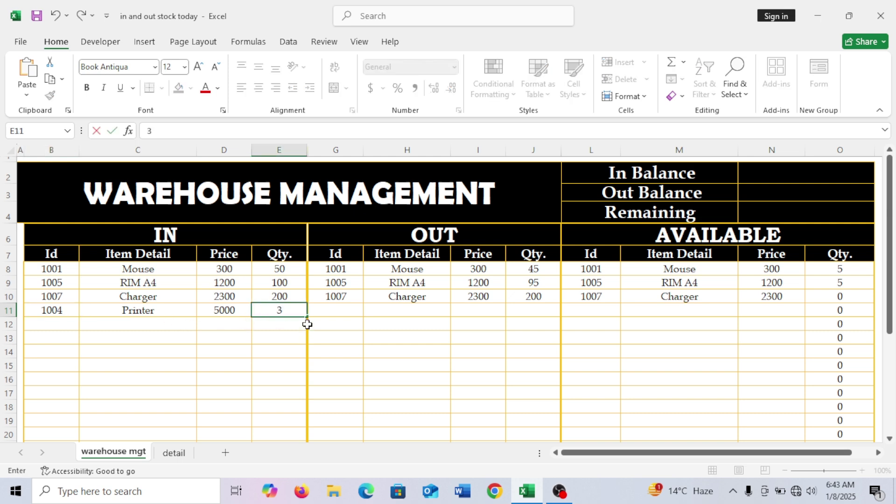
pyautogui.write('5')
# Add an OUT entry in row 11 with Id 1004 and quantity 30.
pyautogui.click(360, 311)
pyautogui.click(369, 311)
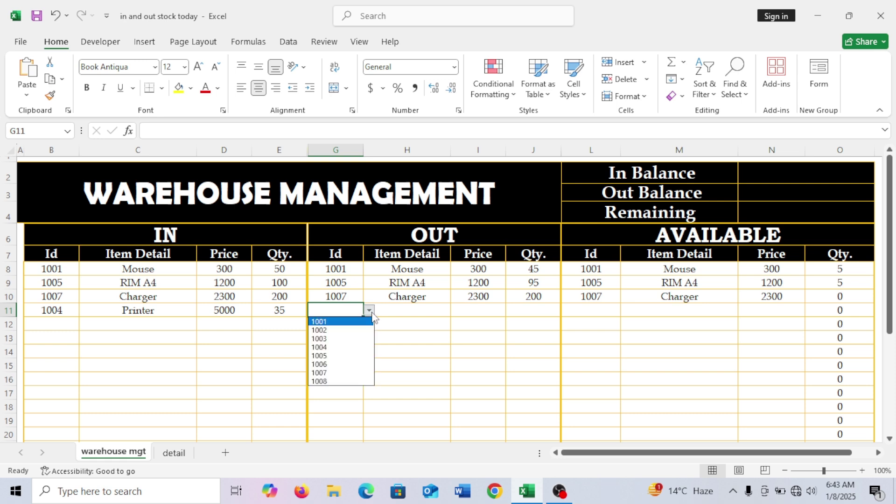
pyautogui.click(339, 347)
pyautogui.click(518, 309)
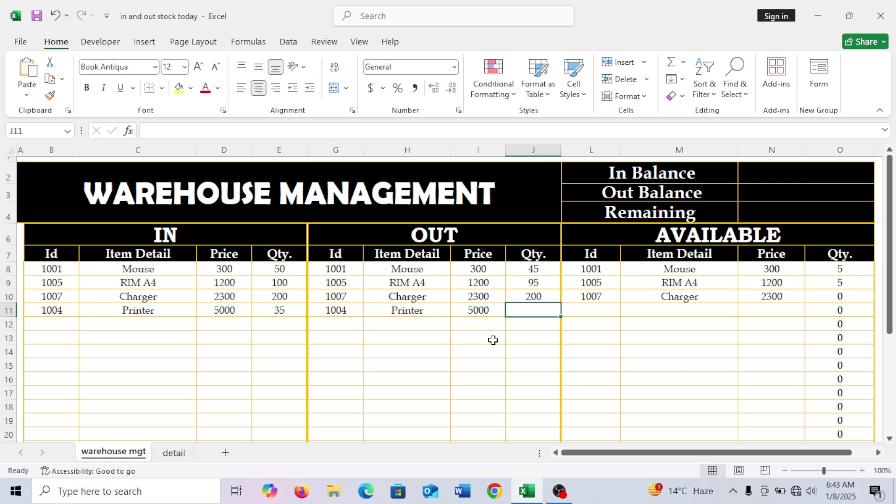
pyautogui.write('30')
pyautogui.click(414, 409)
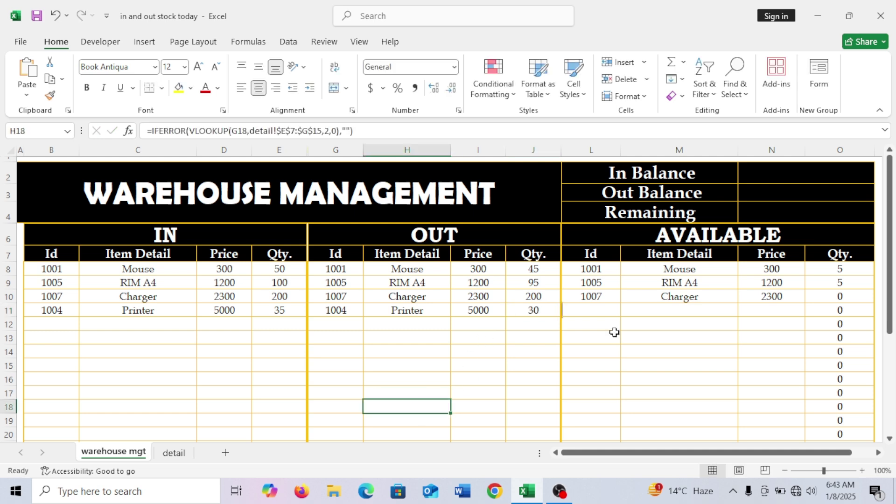
# Choose Id 1004 in AVAILABLE cell L11 and check the filled row L11:O11.
pyautogui.click(596, 313)
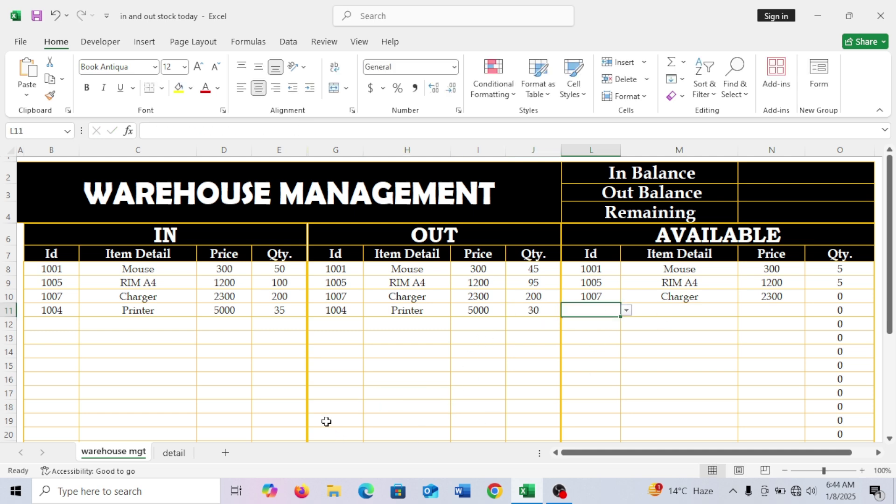
pyautogui.click(627, 311)
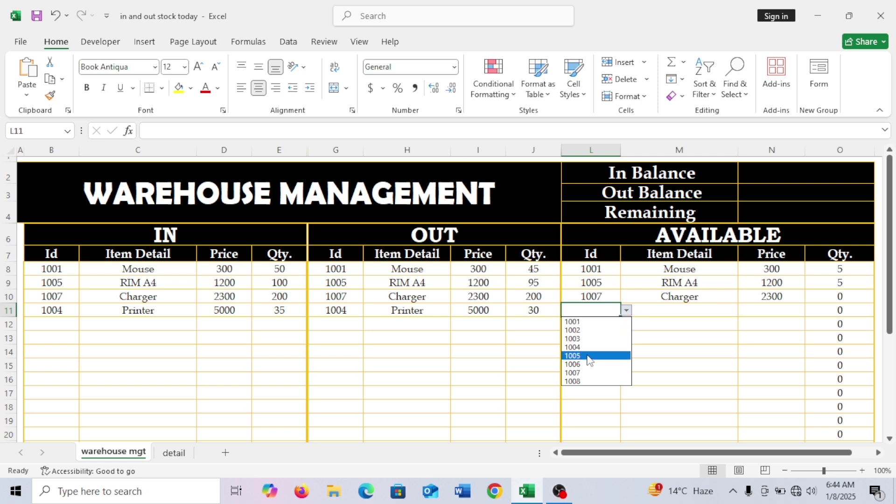
pyautogui.click(584, 347)
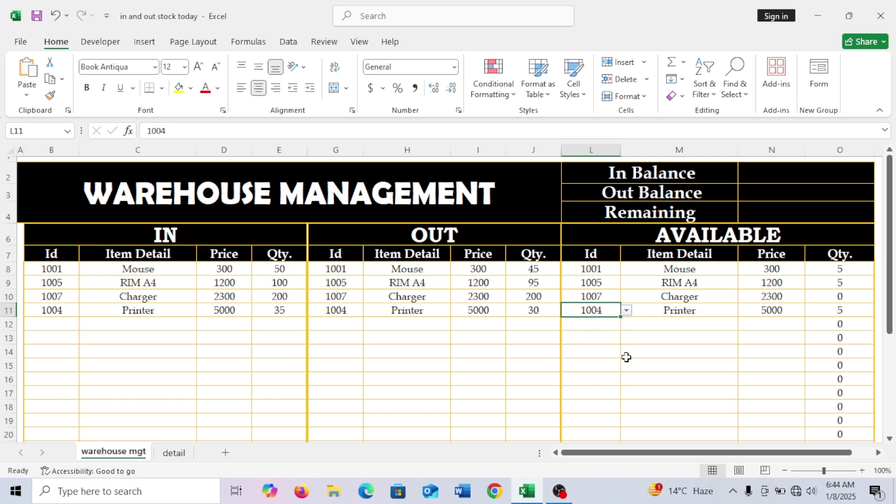
pyautogui.click(684, 351)
pyautogui.moveTo(848, 306); pyautogui.dragTo(600, 310)
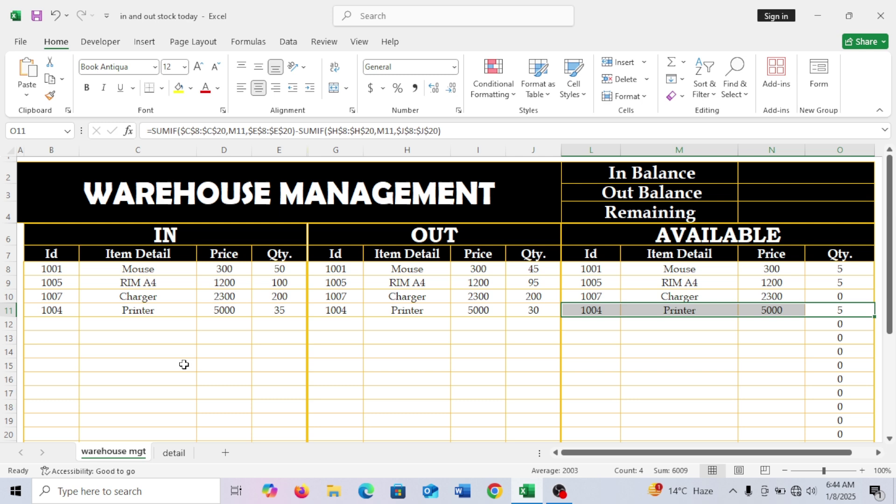
pyautogui.click(40, 341)
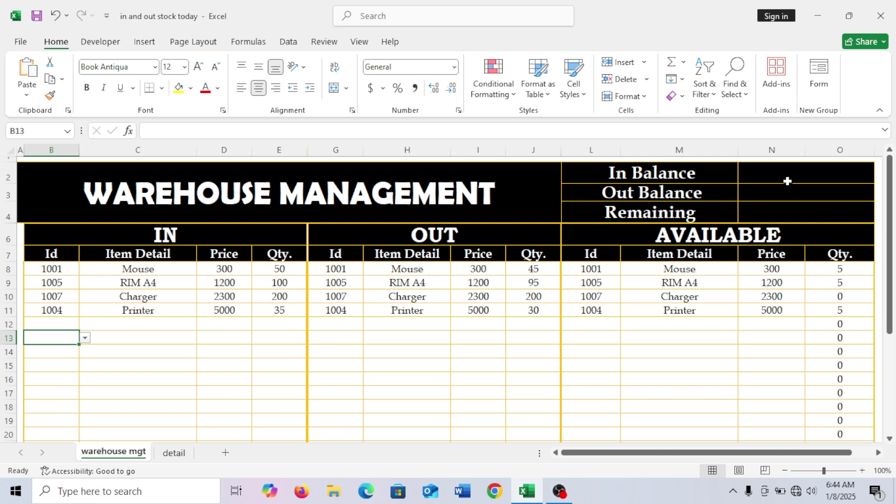
# Start a SUMPRODUCT formula in the In Balance cell N2.
pyautogui.click(784, 213)
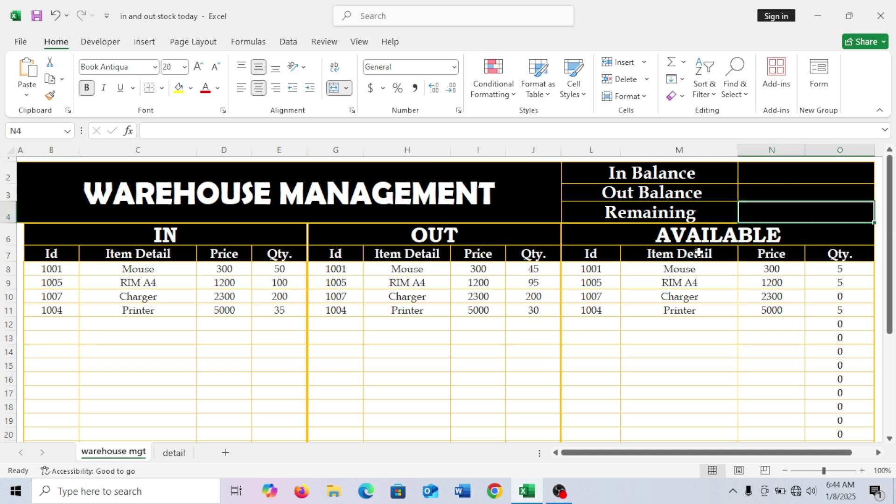
pyautogui.click(749, 178)
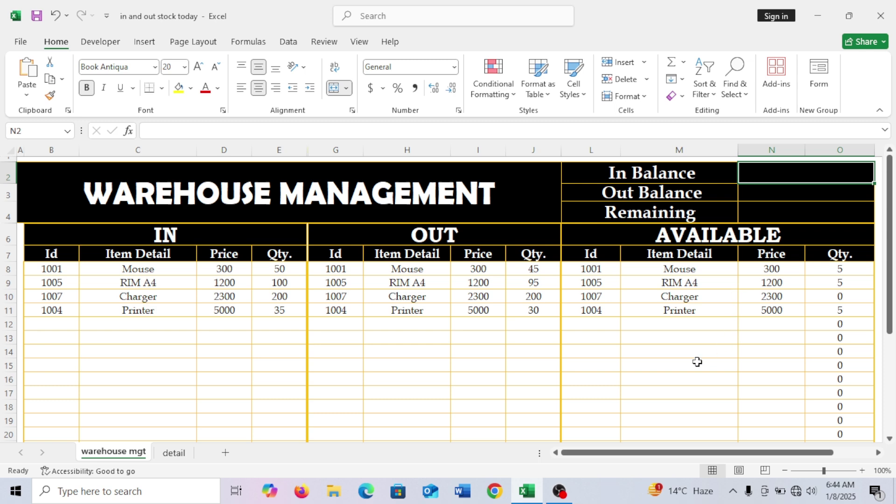
pyautogui.scroll(-1, 344, 324)
pyautogui.scroll(1, 344, 324)
pyautogui.click(881, 453)
pyautogui.click(881, 452)
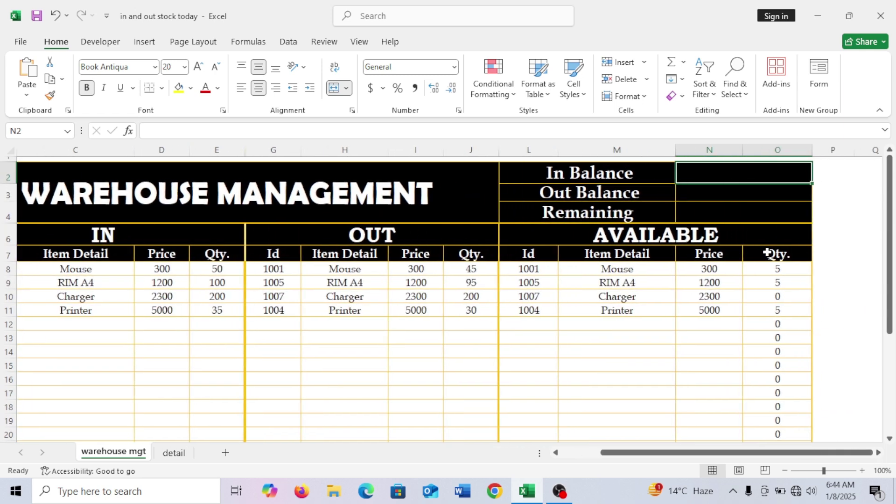
pyautogui.press('BackSpace')
pyautogui.write('=')
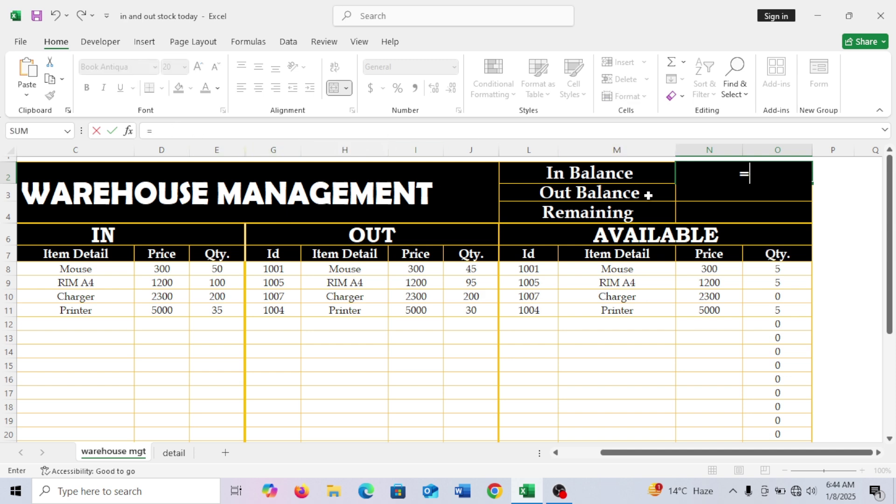
pyautogui.write('sum')
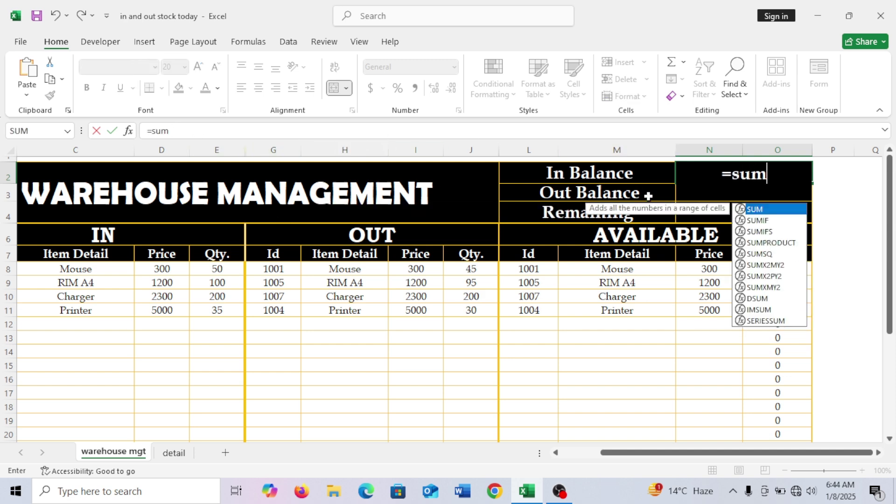
pyautogui.write('or')
pyautogui.press('BackSpace')
pyautogui.press('BackSpace')
pyautogui.press('Down')
pyautogui.press('Down')
pyautogui.press('Down')
pyautogui.press('Tab')
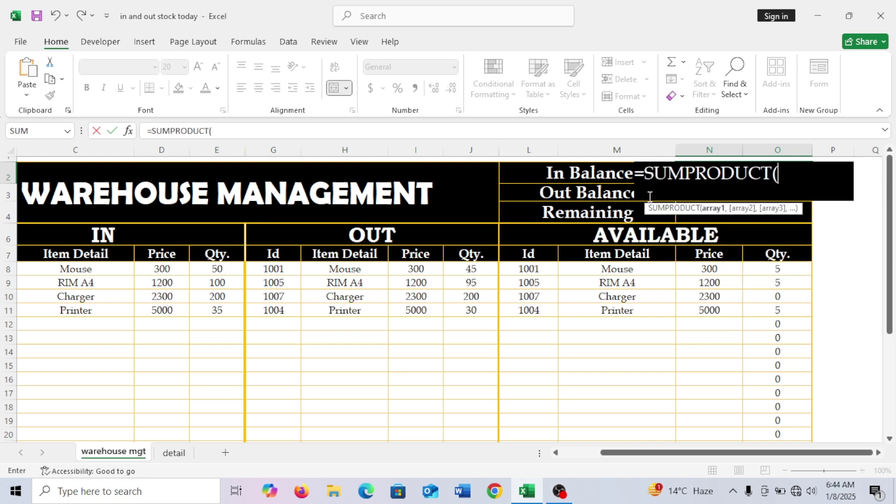
# Complete the In Balance formula with the IN price range D8:D20 and quantity range E8:E20, and commit it.
pyautogui.moveTo(162, 268); pyautogui.dragTo(170, 434)
pyautogui.write(',')
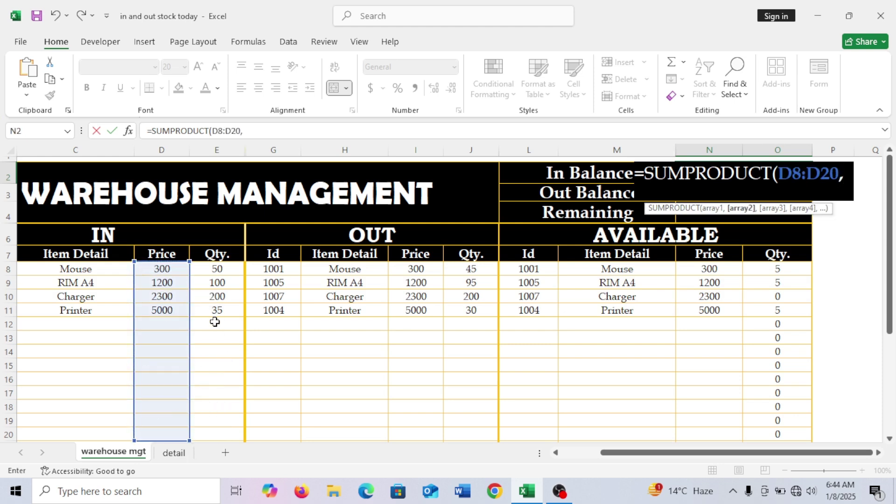
pyautogui.moveTo(215, 269); pyautogui.dragTo(217, 436)
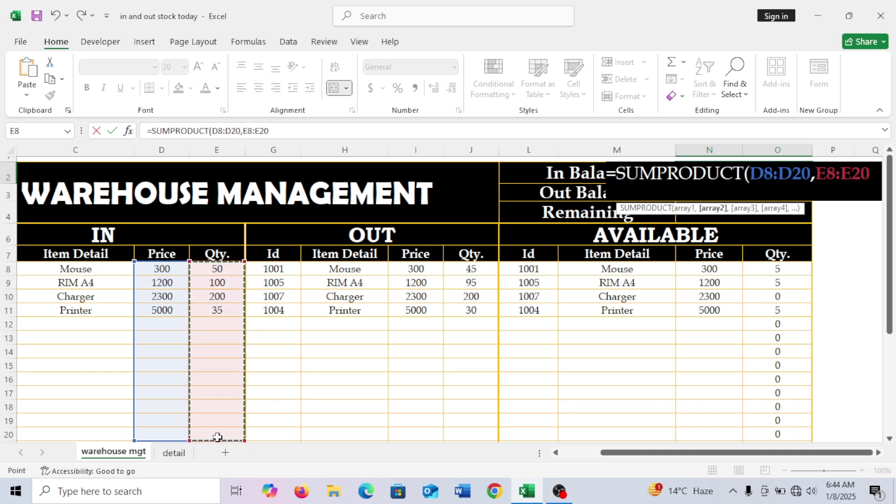
pyautogui.write(')')
pyautogui.press('Return')
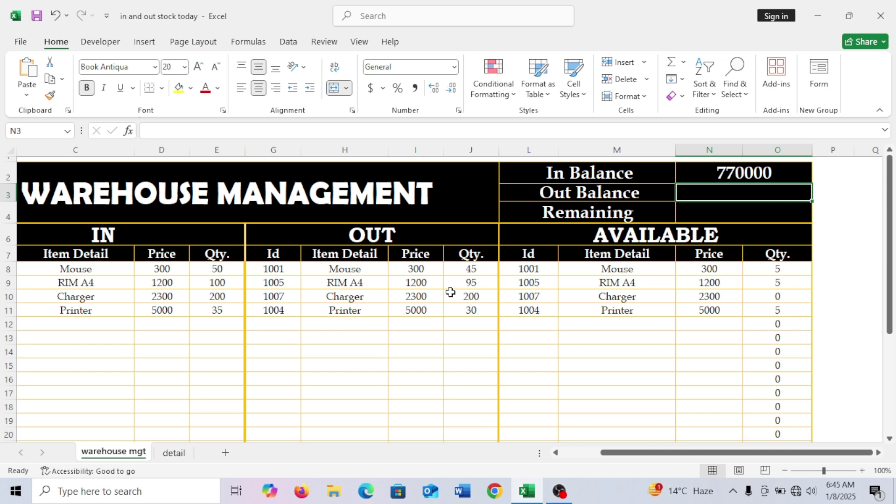
# Enter =SUMPRODUCT(I8:I20,J8:J20) in the Out Balance cell N3.
pyautogui.write('=sum')
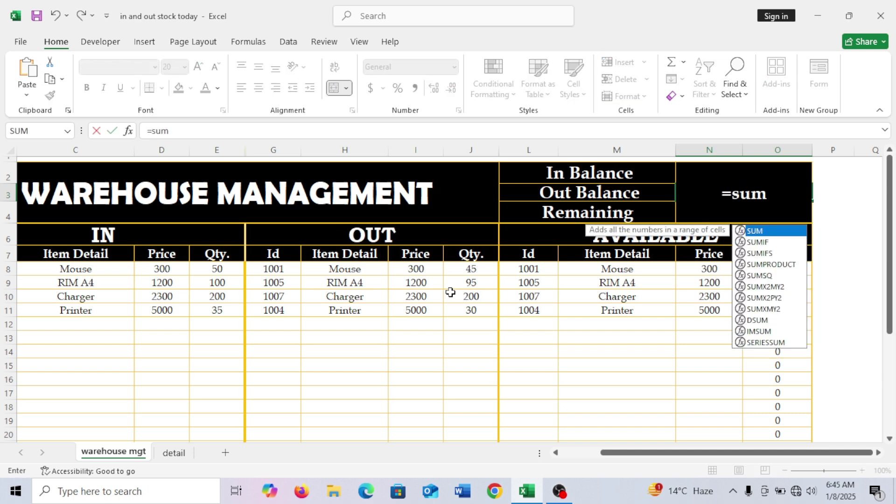
pyautogui.write('pro')
pyautogui.press('Tab')
pyautogui.moveTo(426, 268); pyautogui.dragTo(428, 433)
pyautogui.write(',')
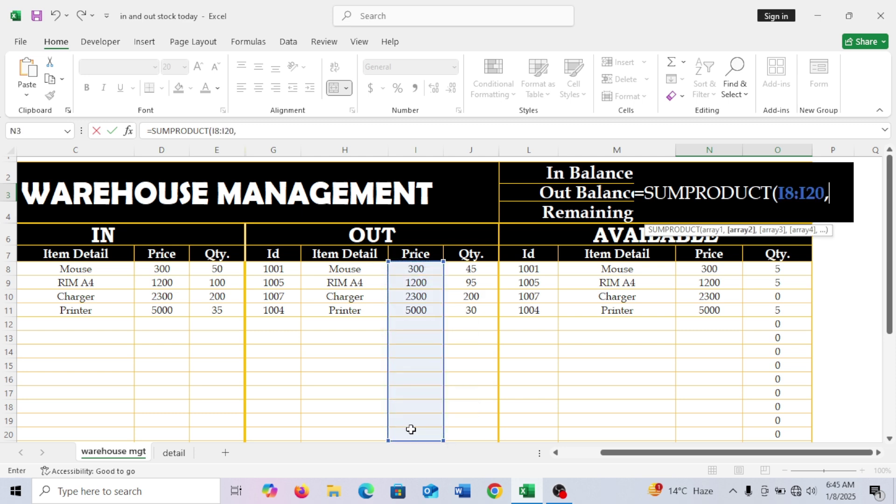
pyautogui.moveTo(466, 265); pyautogui.dragTo(496, 437)
pyautogui.write(')')
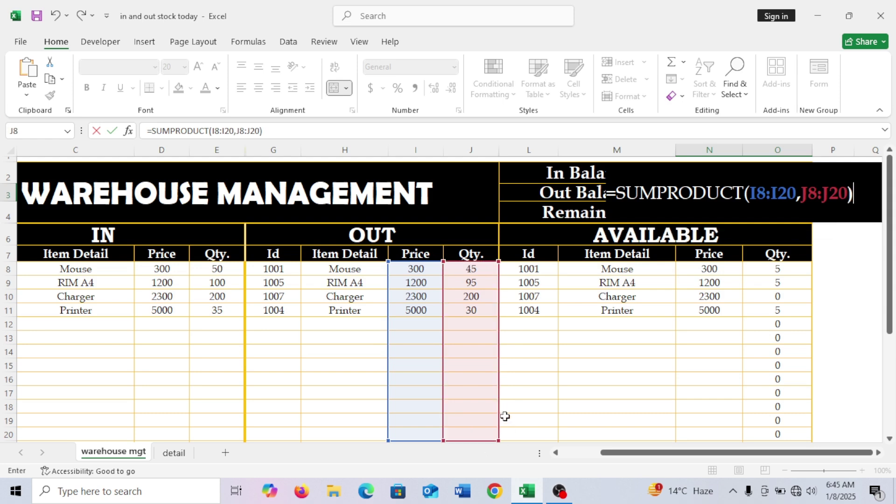
pyautogui.press('Return')
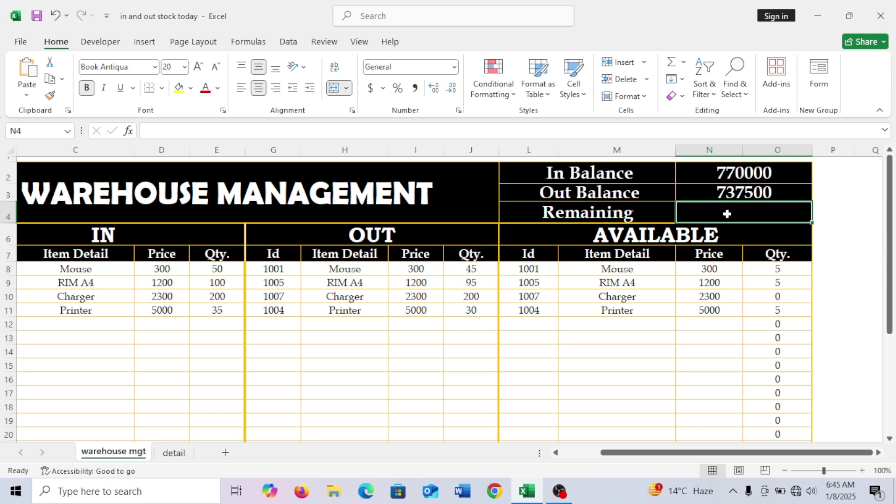
# Enter =SUMPRODUCT(N8:N20,O8:O20) in the Remaining cell N4 and review the committed formula.
pyautogui.doubleClick(769, 211)
pyautogui.write('=s')
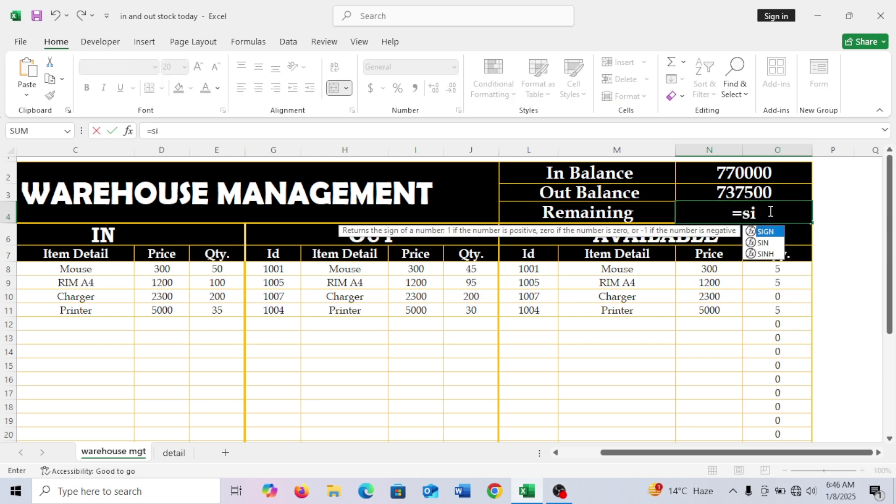
pyautogui.write('um')
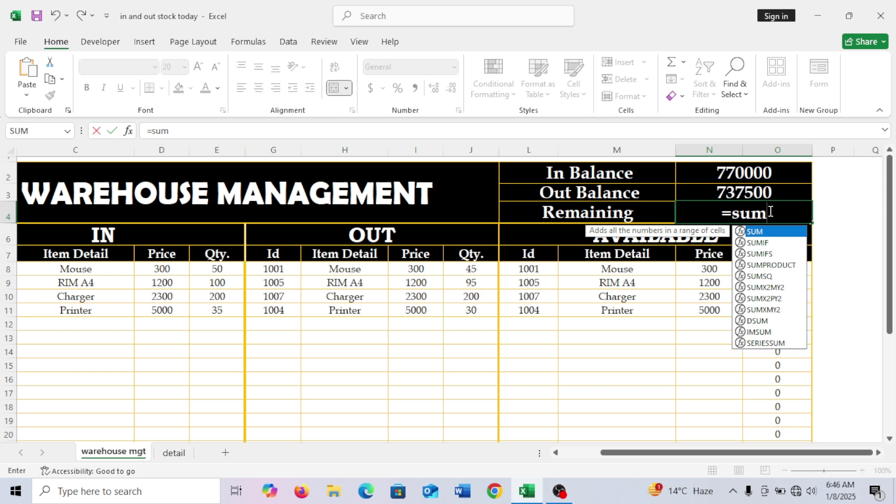
pyautogui.doubleClick(770, 265)
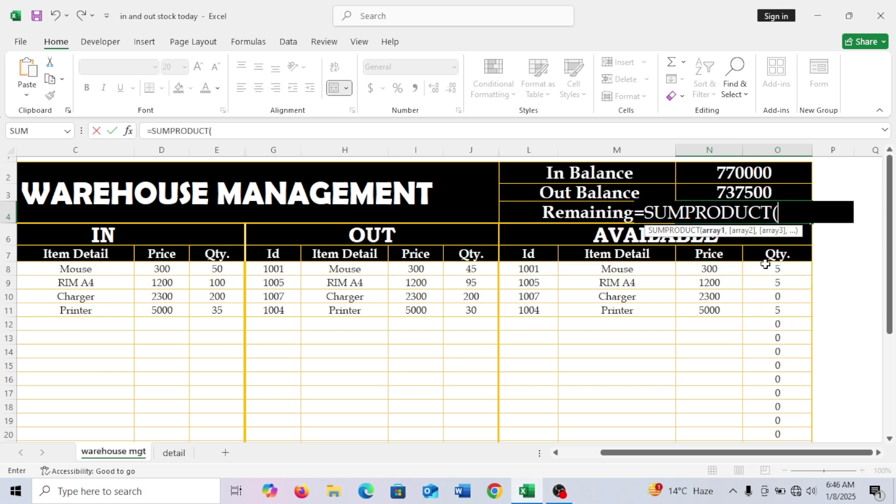
pyautogui.moveTo(709, 270); pyautogui.dragTo(703, 432)
pyautogui.write(',')
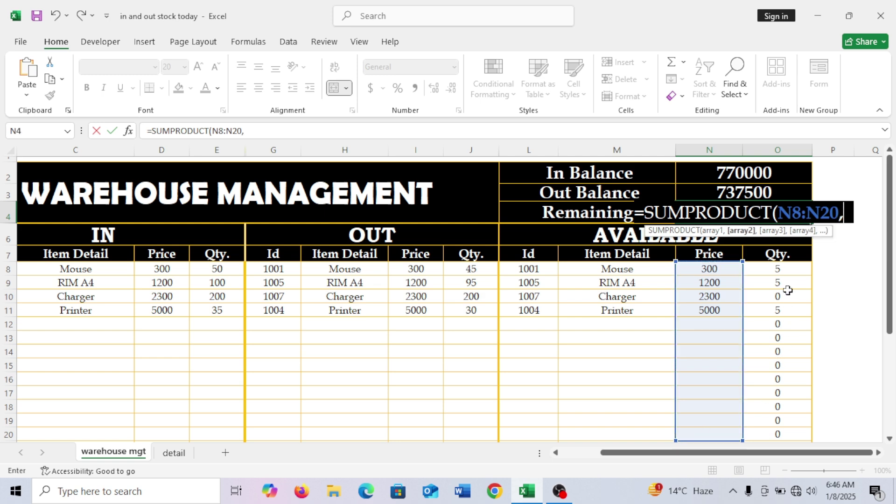
pyautogui.moveTo(785, 265); pyautogui.dragTo(790, 431)
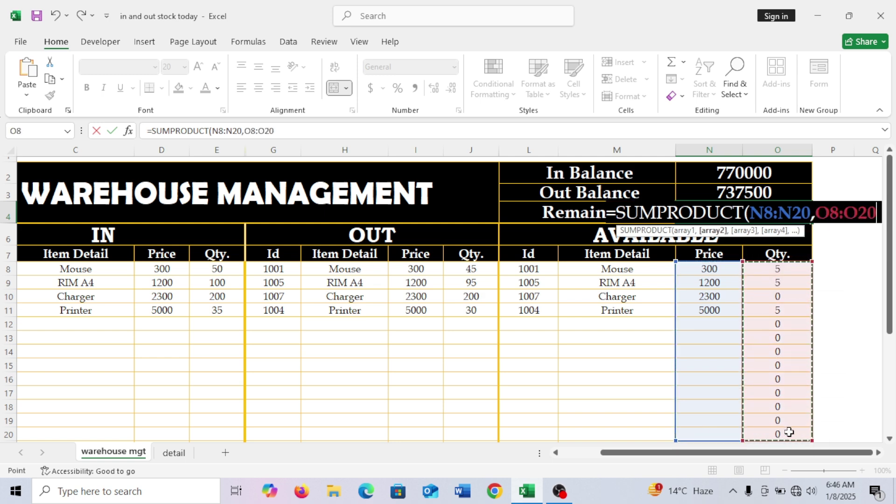
pyautogui.press('Return')
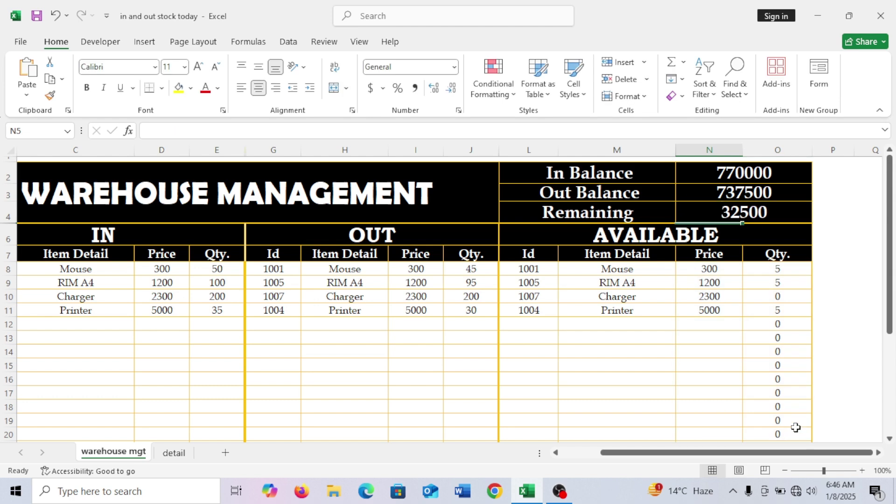
pyautogui.click(768, 217)
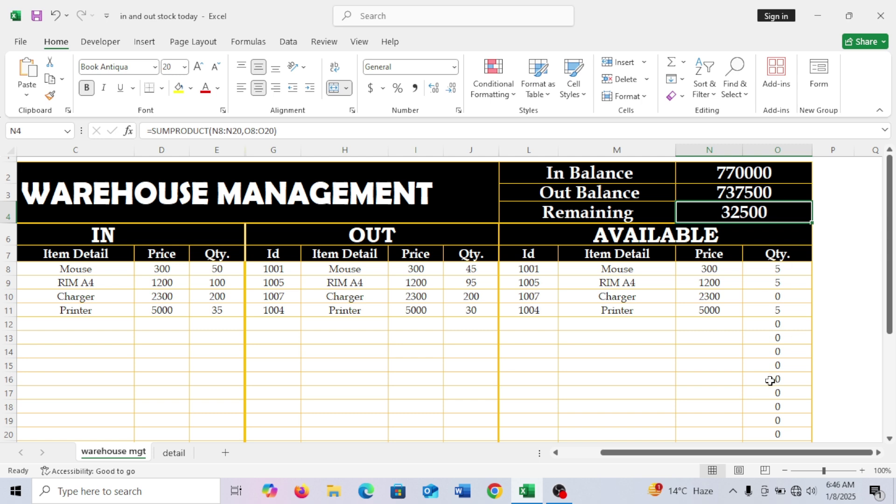
# Add an IN entry in row 12 with Id 1008 and a quantity of 300.
pyautogui.moveTo(757, 453); pyautogui.dragTo(718, 457)
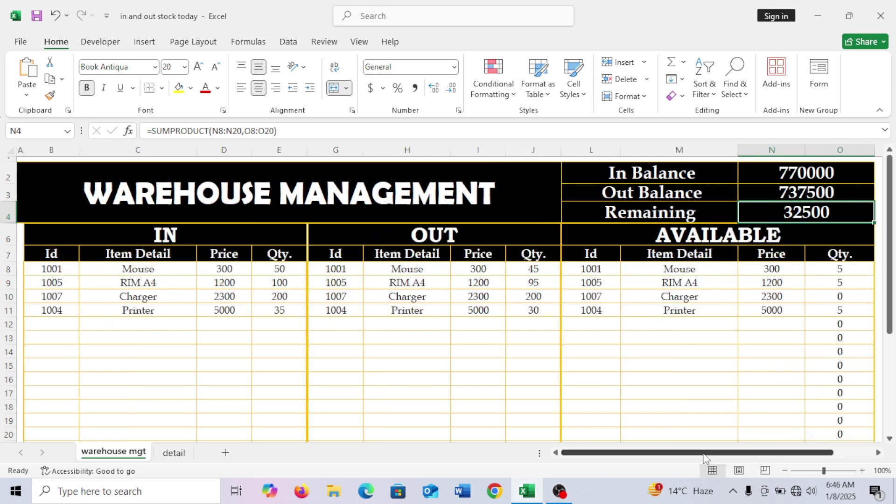
pyautogui.click(60, 323)
pyautogui.click(84, 325)
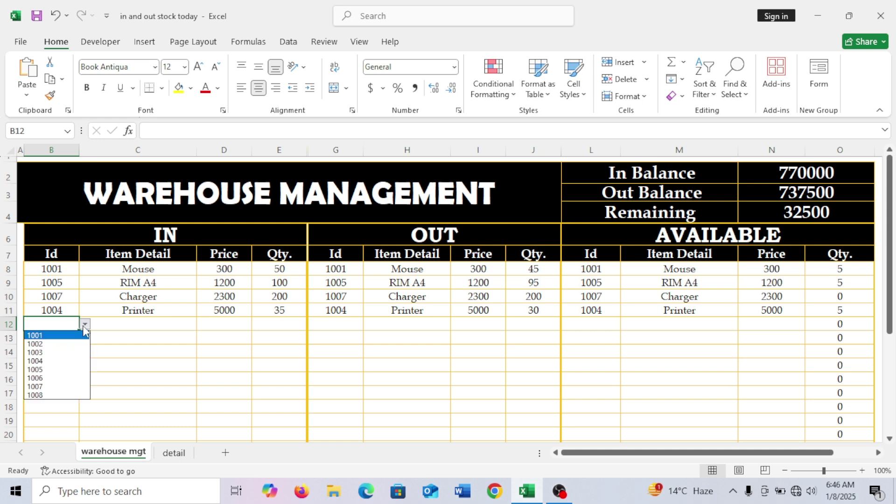
pyautogui.click(56, 395)
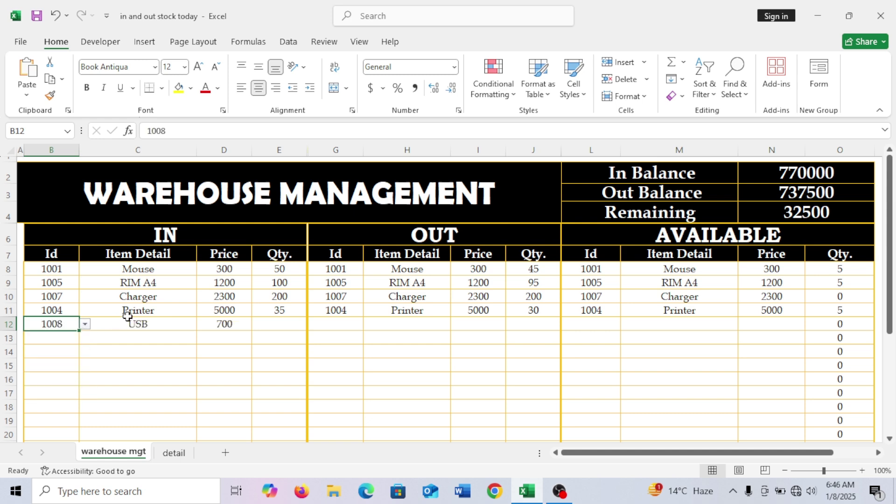
pyautogui.click(285, 326)
pyautogui.write('300')
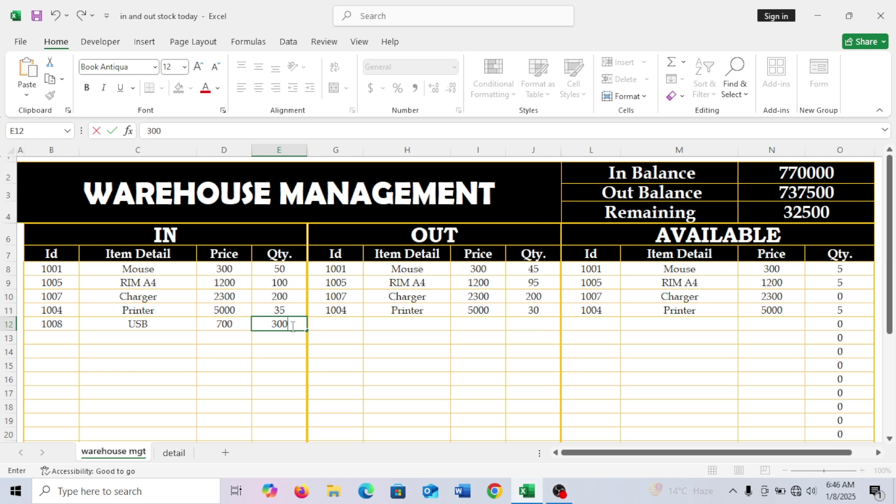
pyautogui.click(368, 359)
# Add an OUT entry in row 12 with Id 1008 and a quantity of 290.
pyautogui.click(345, 325)
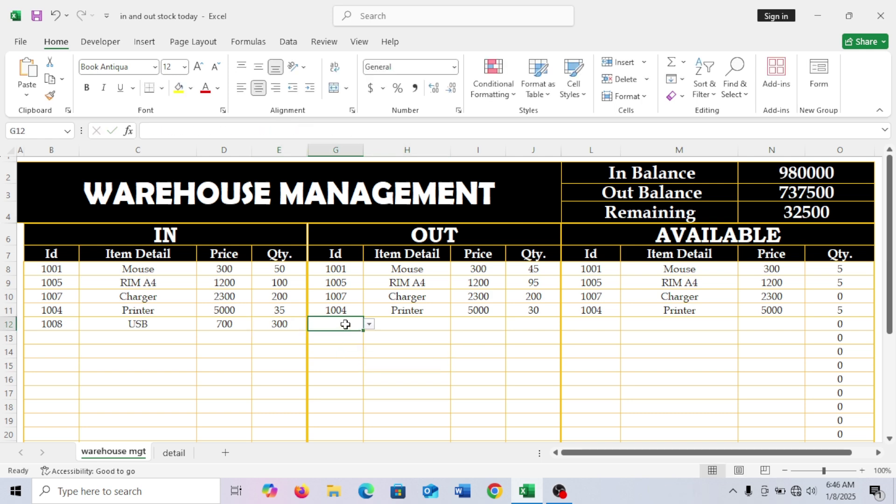
pyautogui.click(368, 326)
pyautogui.click(342, 400)
pyautogui.click(370, 325)
pyautogui.click(330, 394)
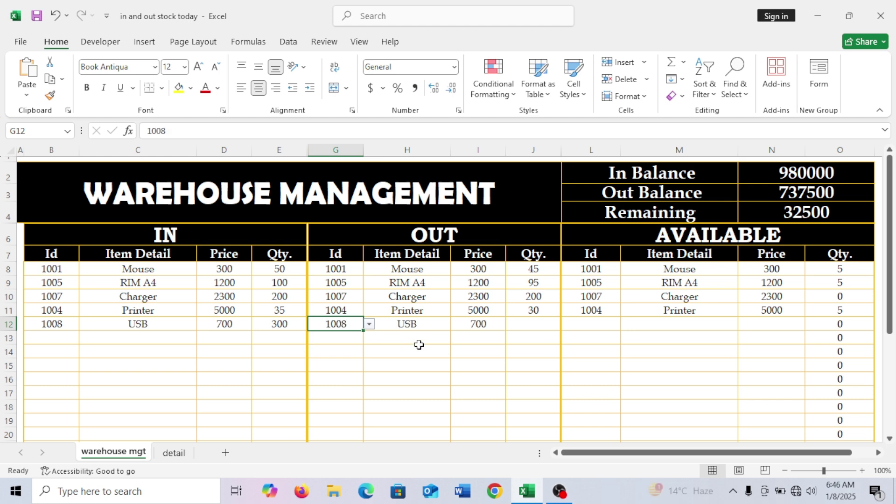
pyautogui.click(521, 326)
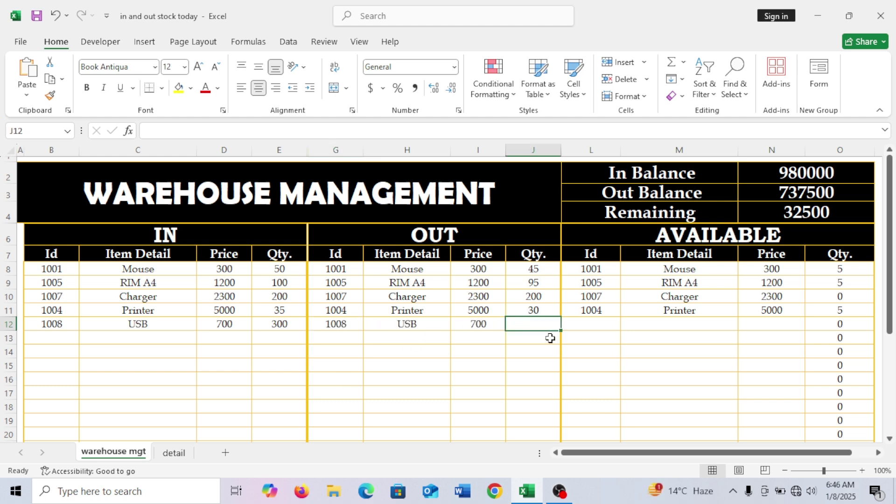
pyautogui.write('290')
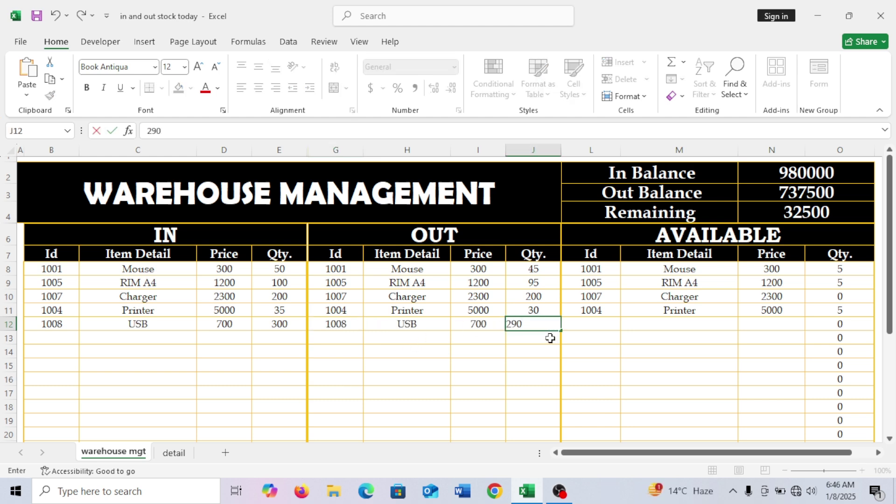
pyautogui.click(510, 353)
# Choose Id 1008 in row 12 of the AVAILABLE section and check the In, Out and Remaining balances.
pyautogui.click(591, 323)
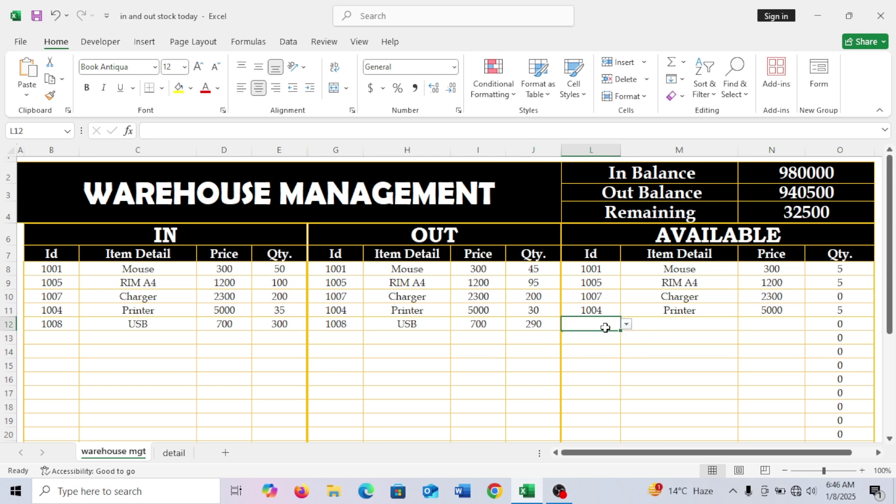
pyautogui.click(626, 325)
pyautogui.click(590, 396)
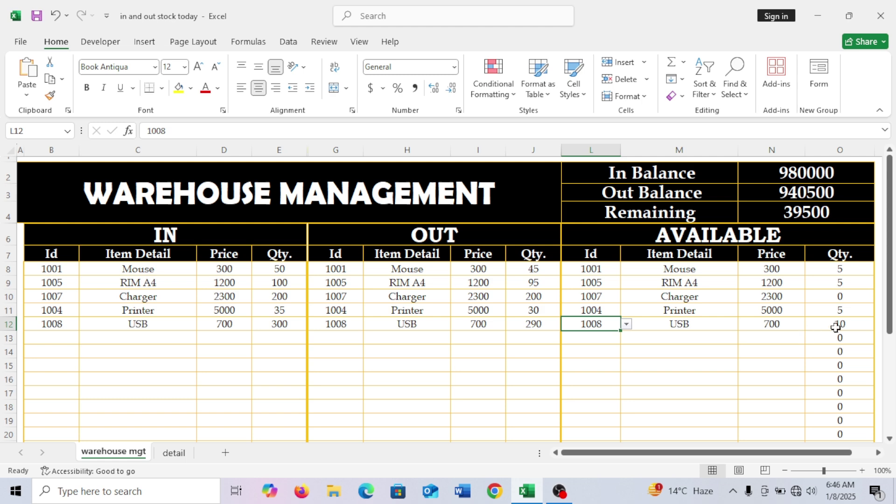
pyautogui.moveTo(793, 175); pyautogui.dragTo(800, 213)
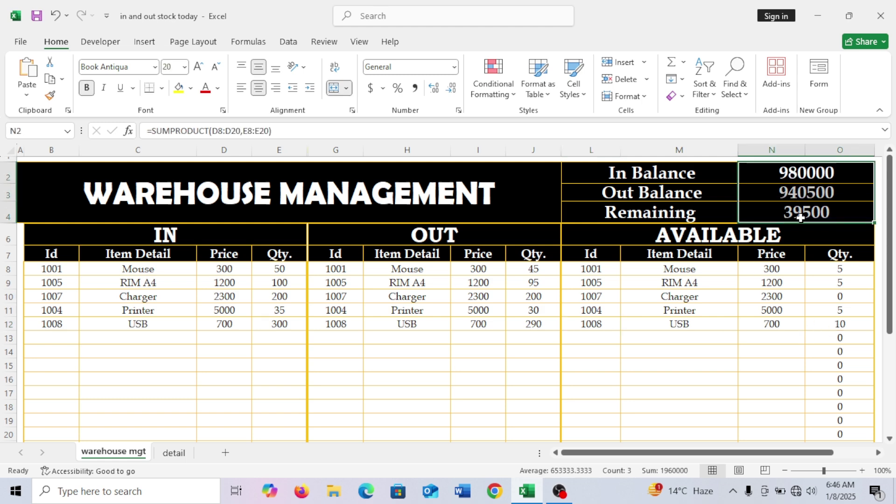